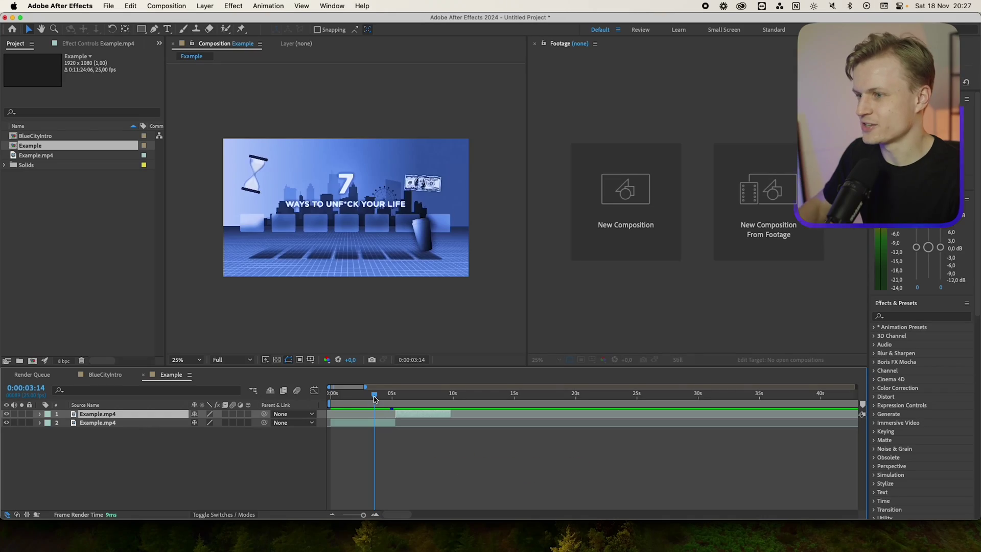
Scrub through the opening seconds of the Example composition to review the reference intro.
left_click_drag(372, 404, 398, 286)
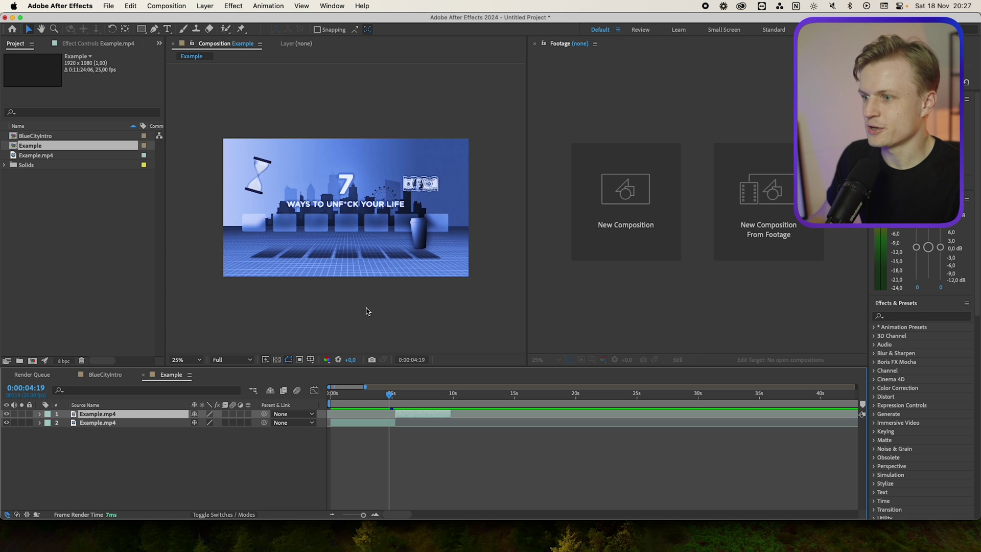
mouse_move(390, 398)
left_mouse_down()
mouse_move(377, 398)
mouse_move(429, 398)
mouse_move(373, 399)
left_mouse_up()
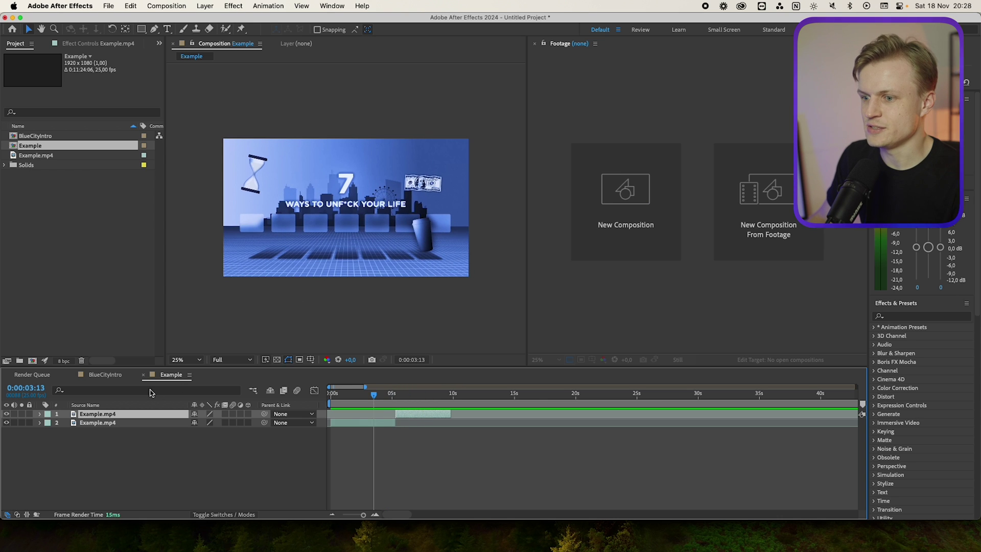
Add a new solid layer to the BlueCityIntro composition.
left_click(109, 375)
left_click(205, 5)
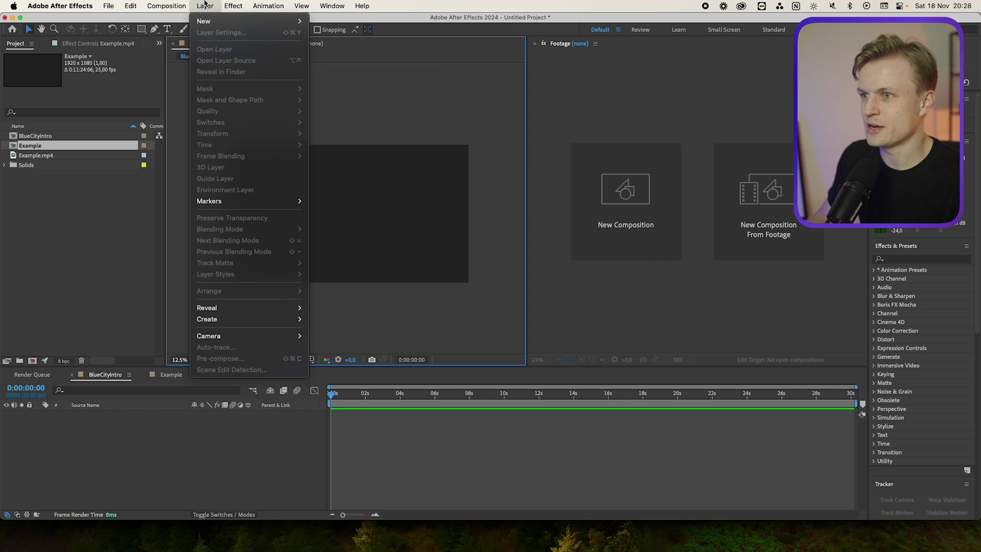
mouse_move(209, 20)
left_click(338, 31)
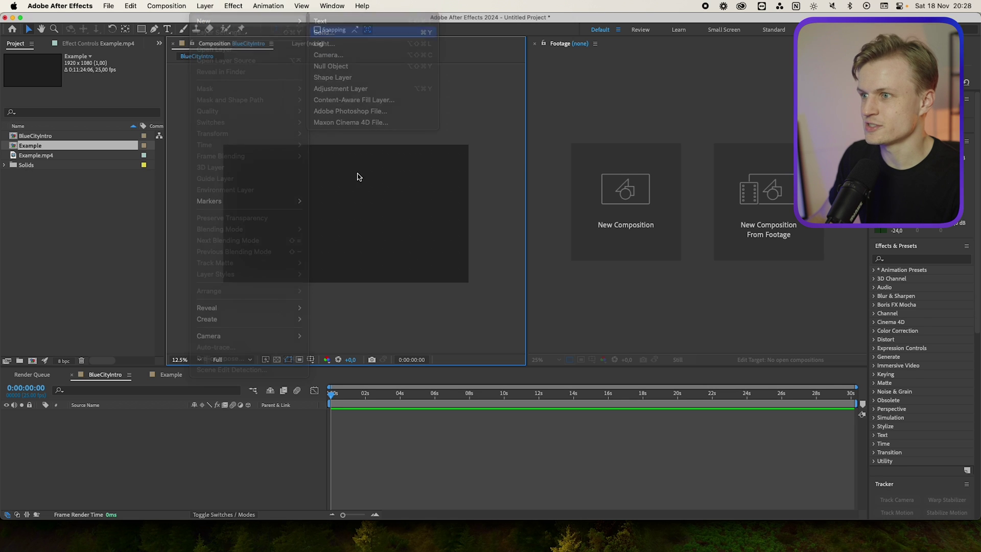
Find the Grid effect and apply it to the red solid.
left_click(903, 316)
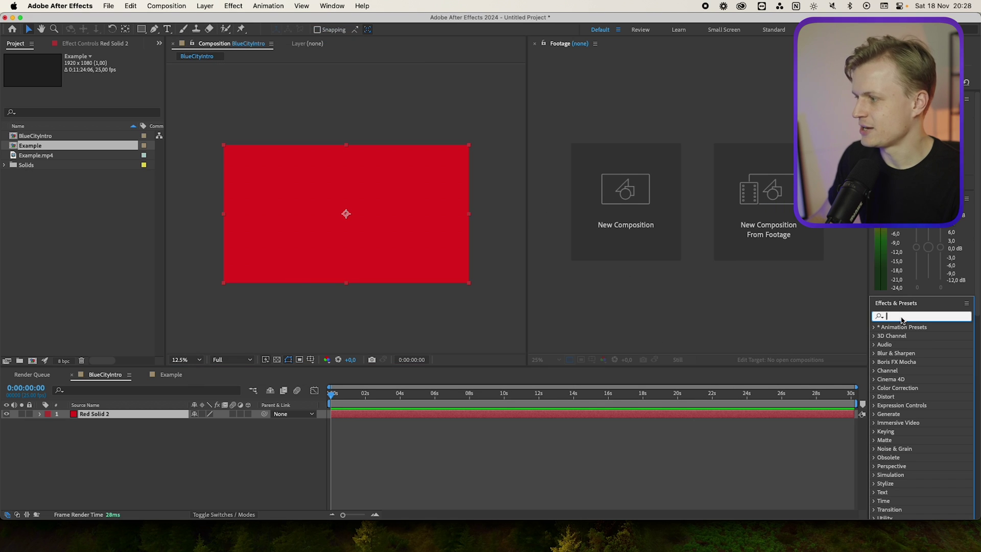
type("gridd")
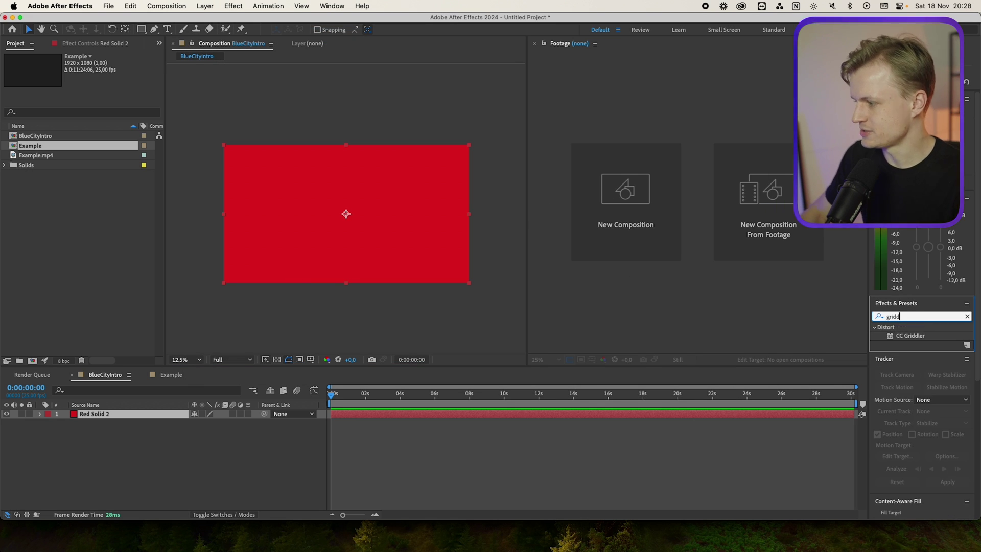
key("BackSpace")
left_click_drag(901, 405, 308, 219)
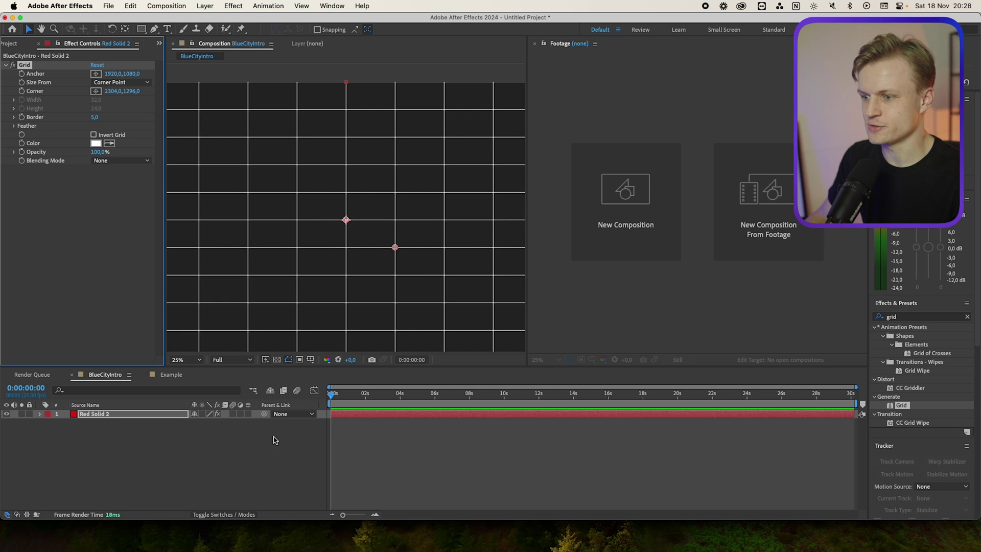
Make the grid solid a 3D layer and move it down into the lower part of the frame.
left_click(248, 414)
scroll(357, 266, "down", 1)
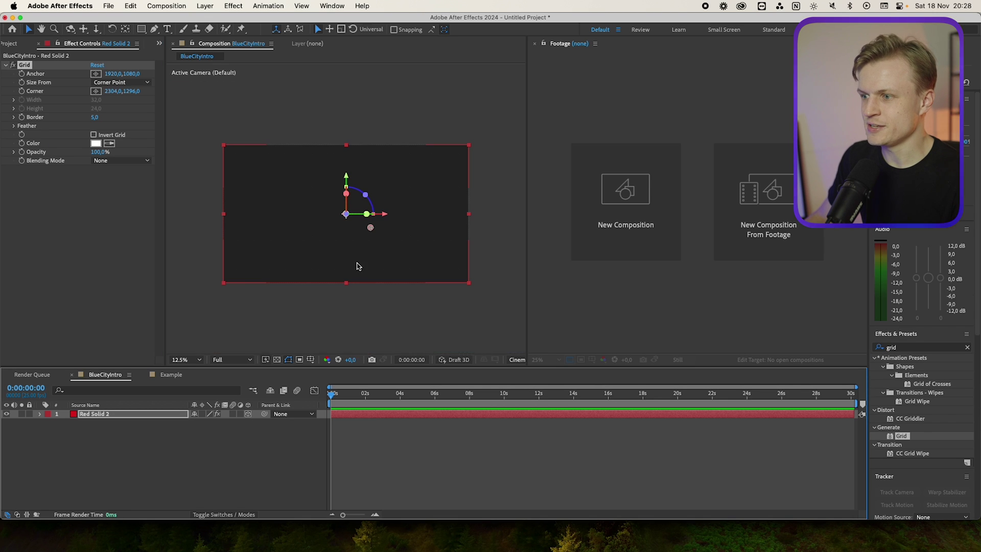
left_click_drag(347, 184, 340, 270)
Tilt the grid solid back into a floor with an X Rotation of -77°.
key("r")
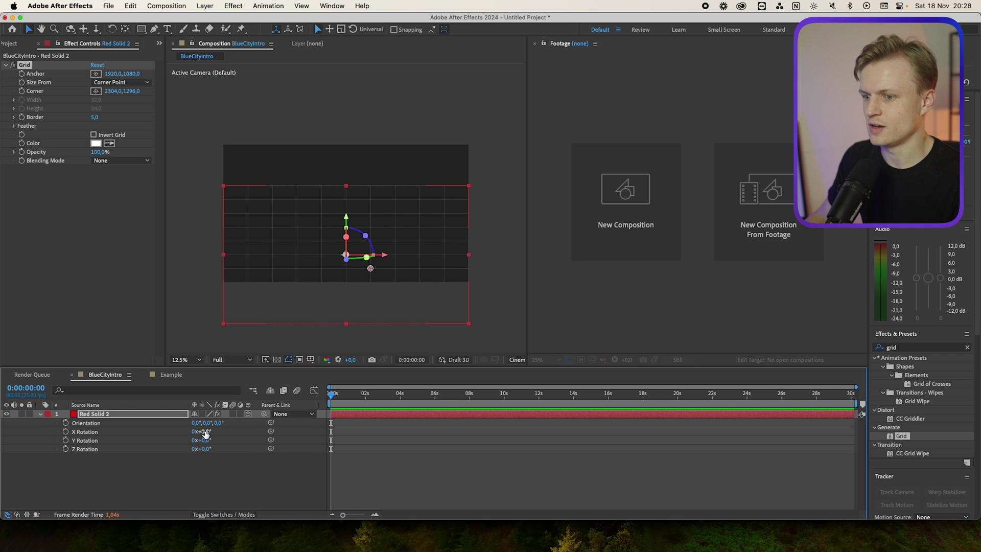
left_click_drag(203, 432, 175, 434)
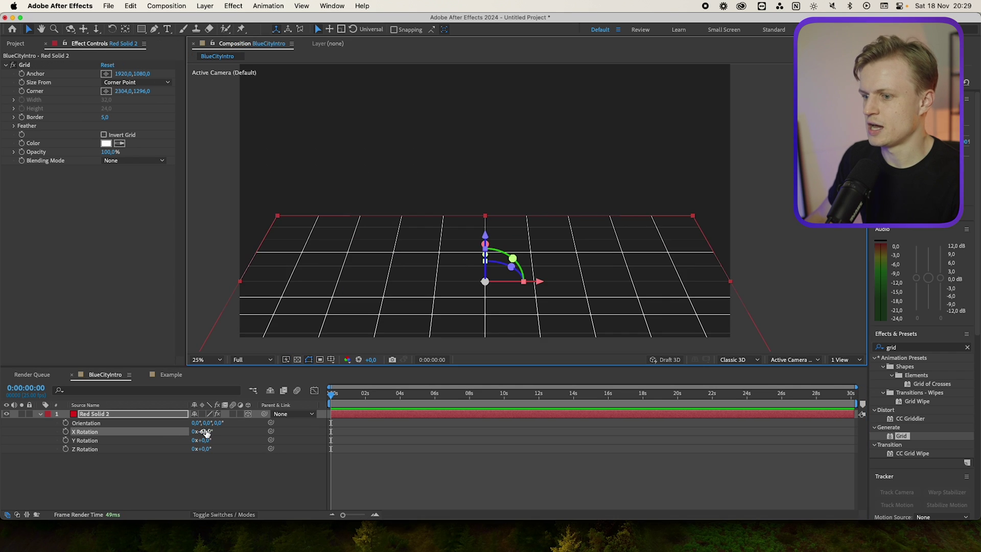
left_click_drag(206, 434, 189, 433)
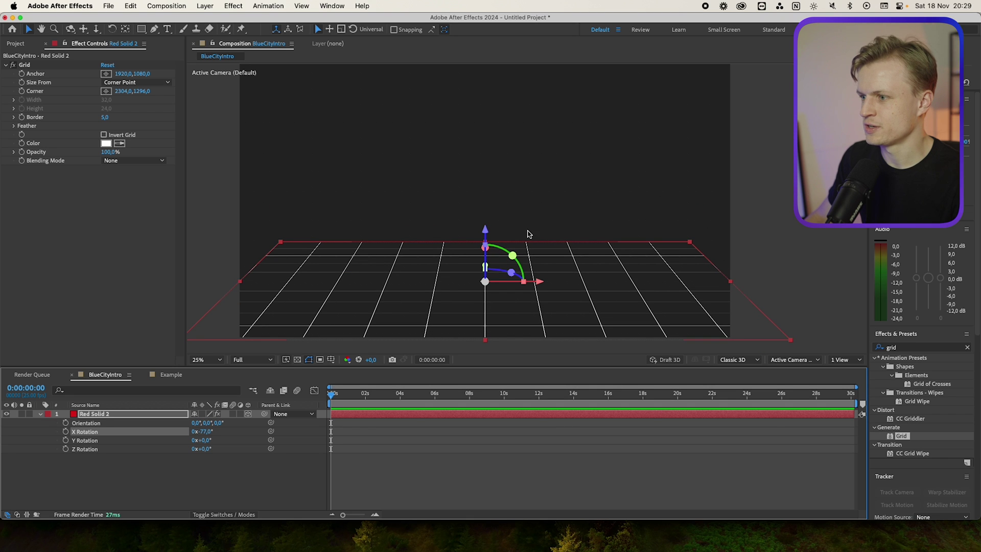
Enlarge and lower the floor grid so it extends past the frame's sides, and set its X Rotation to -90°.
left_click_drag(280, 242, 257, 261)
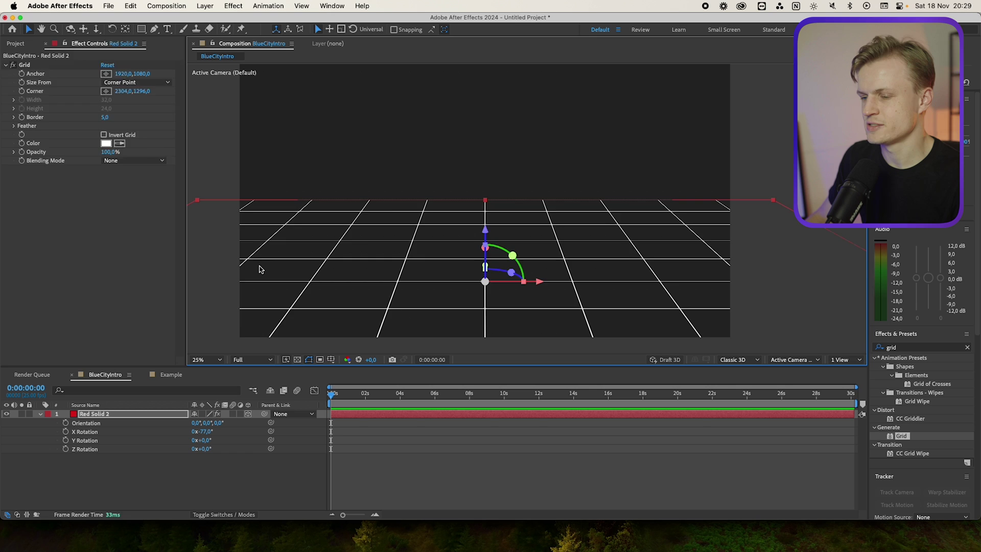
left_click_drag(486, 254, 501, 294)
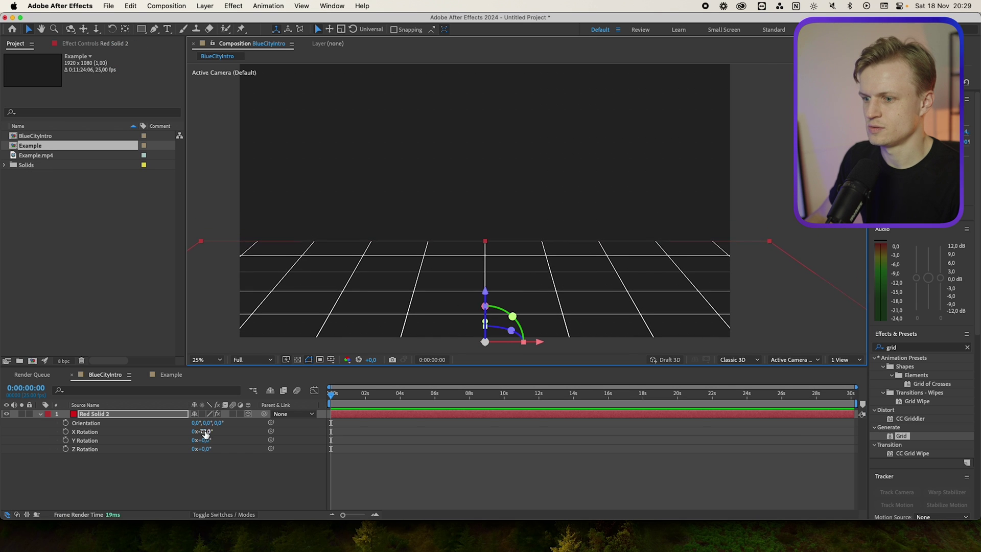
left_click_drag(206, 434, 199, 434)
Configure the Grid effect with anchor 1948, 1080, corner 2038, 1176, border 10 and the Screen blending mode.
left_click(77, 45)
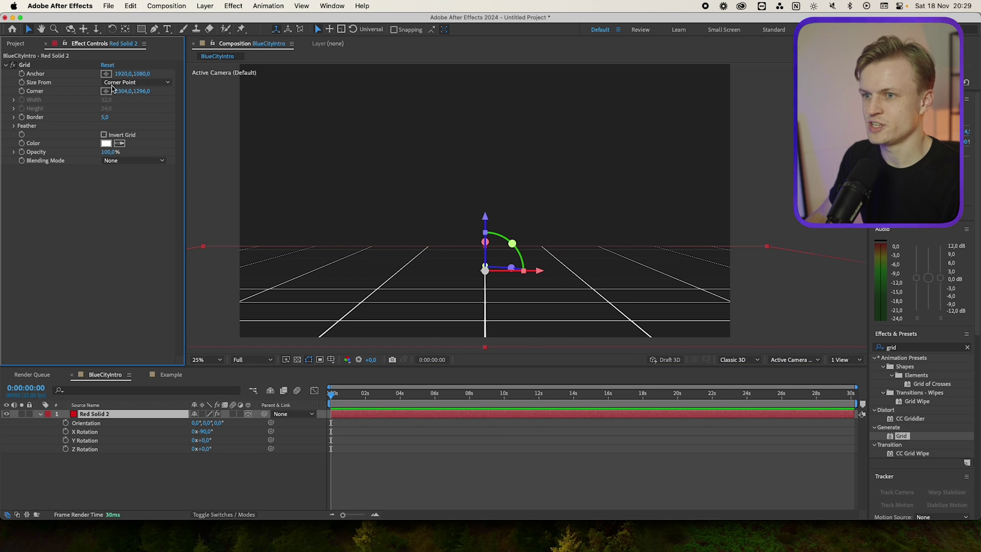
left_click_drag(120, 93, 2, 115)
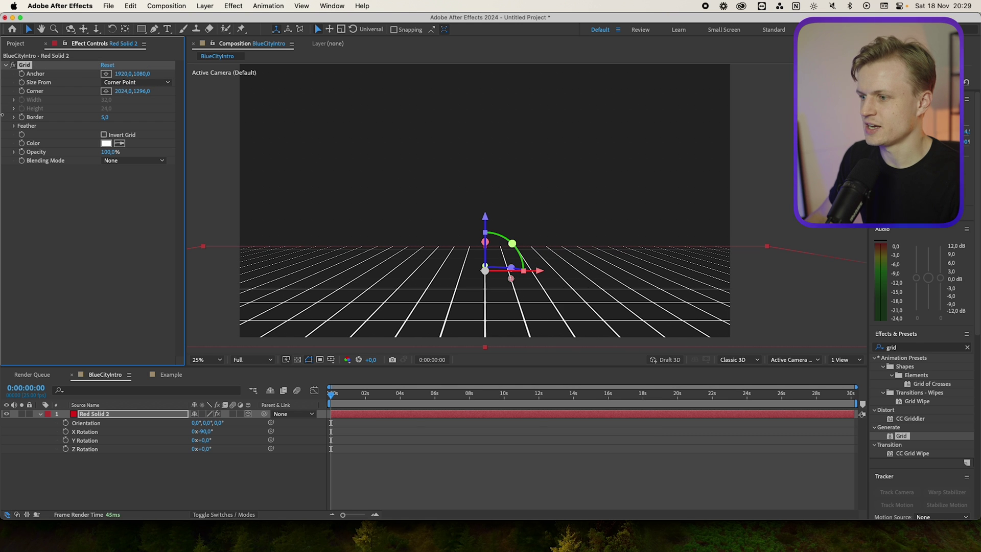
left_click_drag(126, 74, 80, 94)
left_click(103, 117)
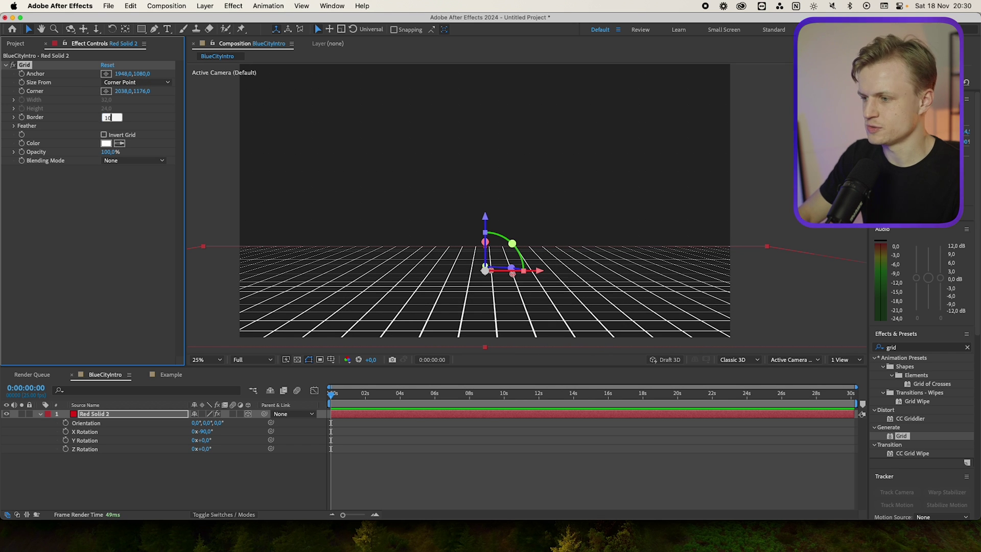
type("10")
key("Return")
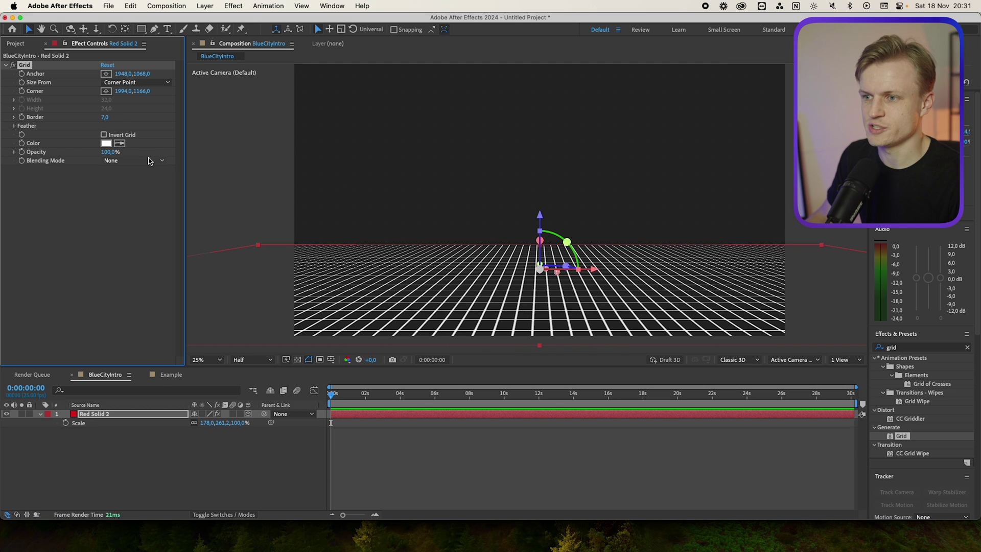
left_click(149, 161)
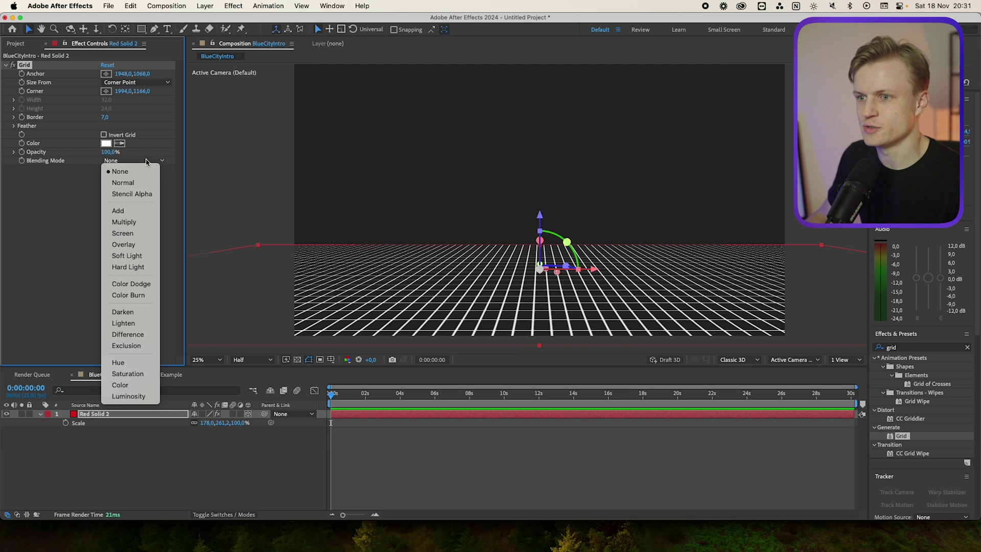
left_click(123, 234)
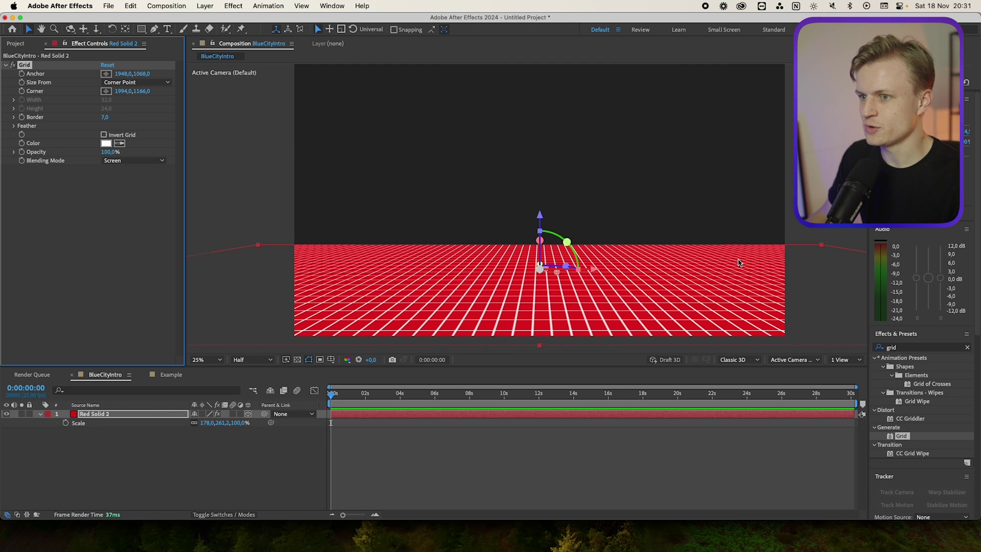
Apply the Gradient Ramp effect to the red solid and place it above the Grid effect.
double_click(921, 348)
type("grad")
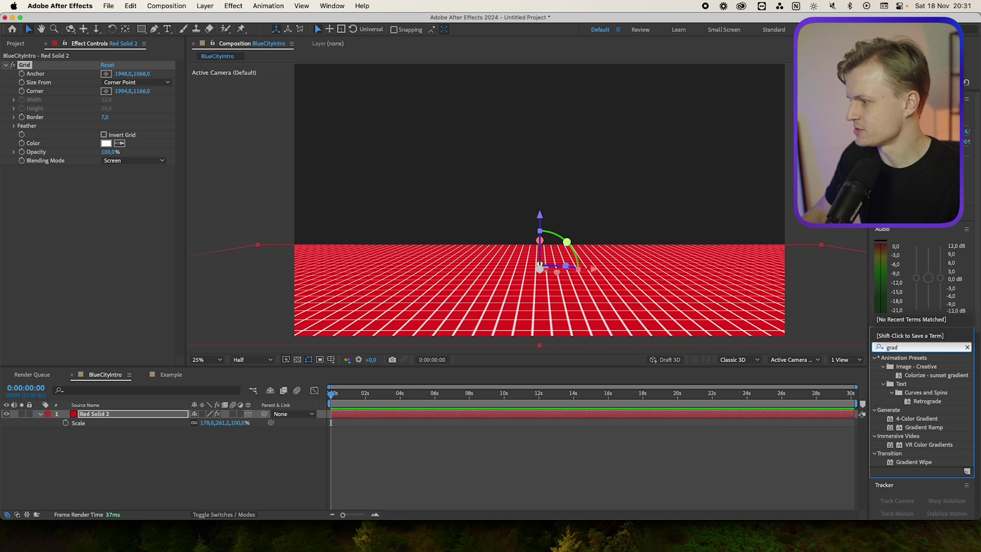
left_click_drag(924, 427, 74, 147)
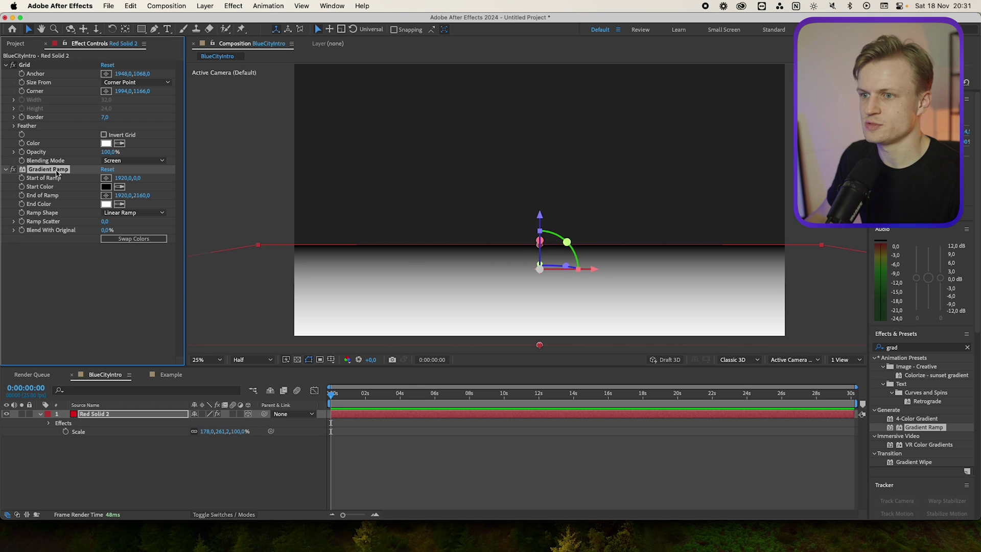
left_click_drag(41, 99, 39, 66)
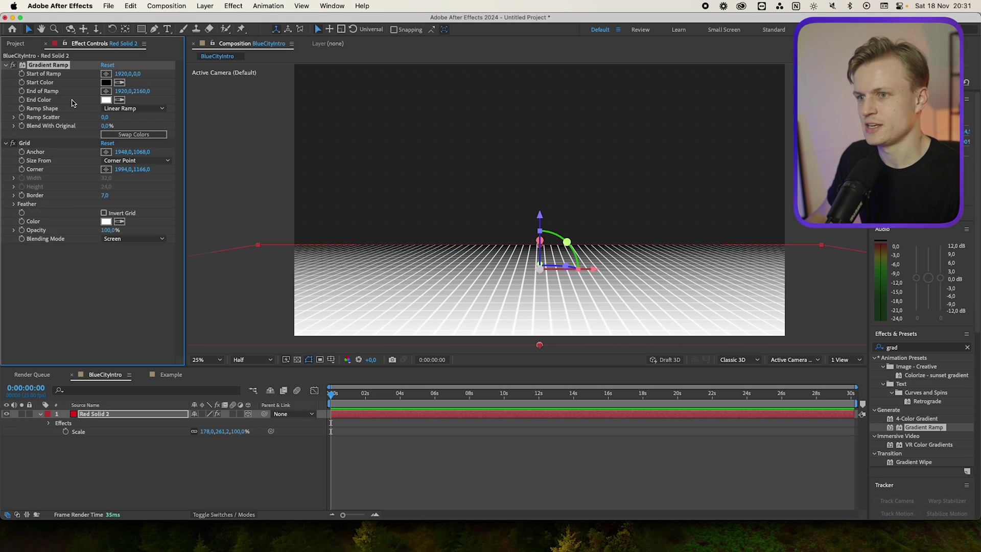
Set the Gradient Ramp's start color to a dark navy blue and its end color to a brighter blue.
left_click(106, 83)
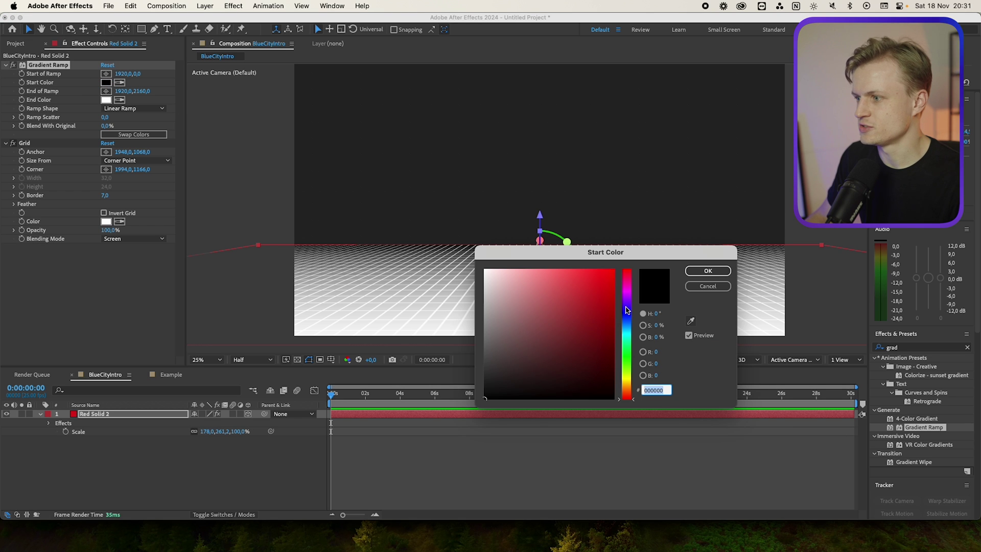
left_click_drag(628, 310, 576, 352)
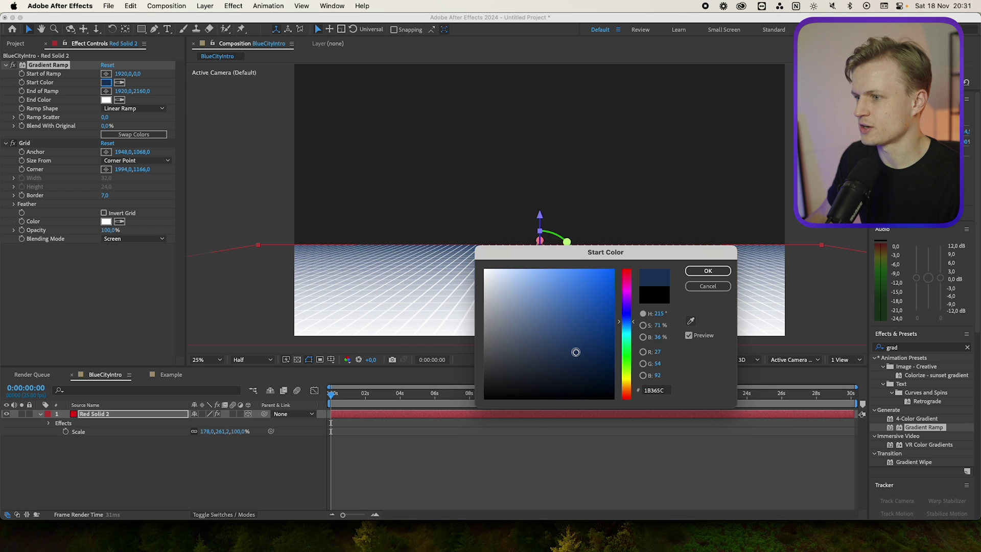
left_click(707, 271)
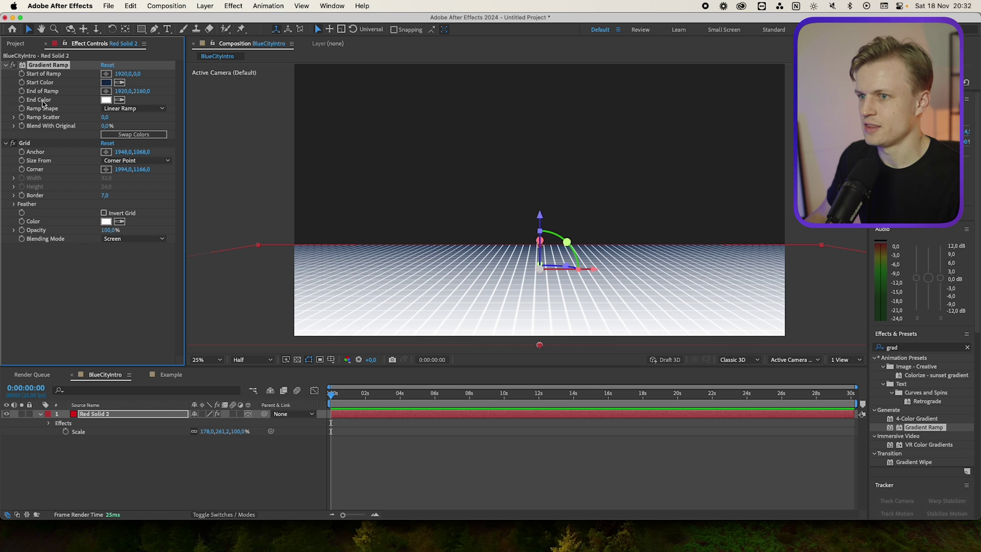
left_click(106, 100)
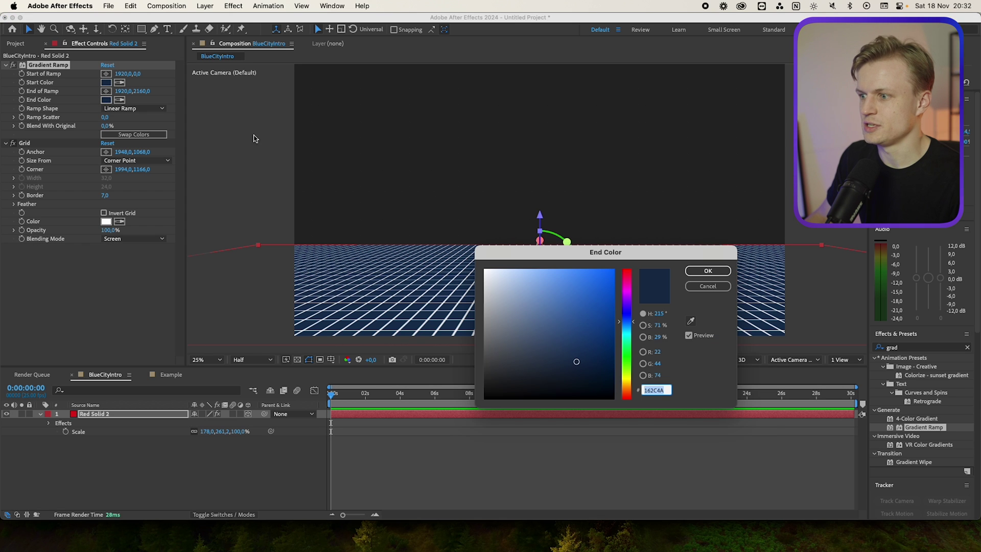
left_click_drag(595, 350, 576, 308)
key("Return")
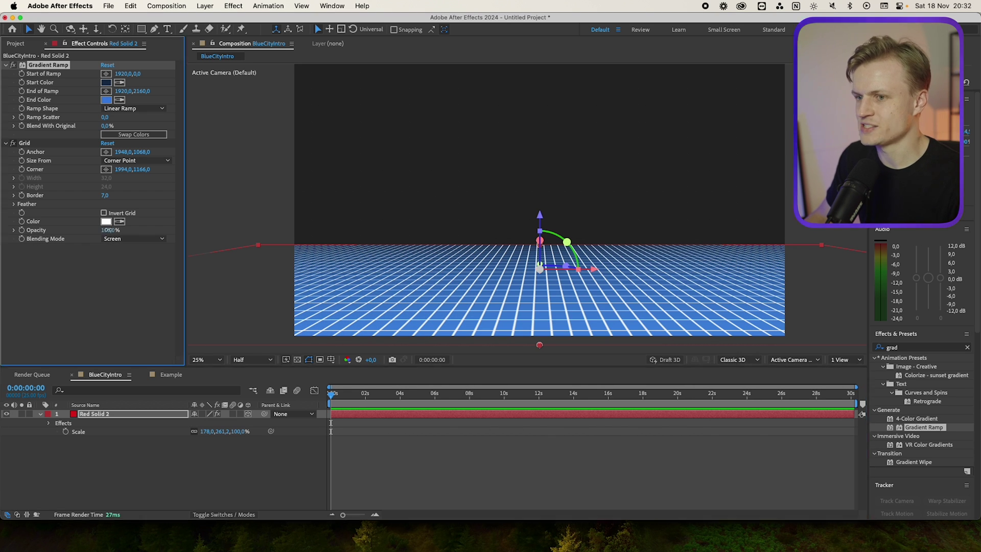
Lower the Grid effect's opacity to 30% and deselect the layer.
left_click(110, 230)
type("30")
key("Return")
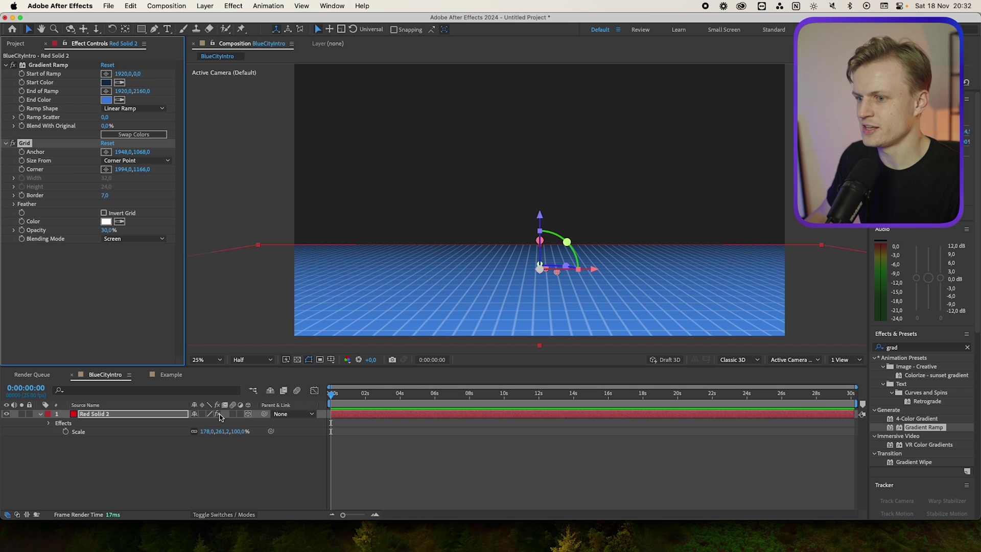
left_click(541, 486)
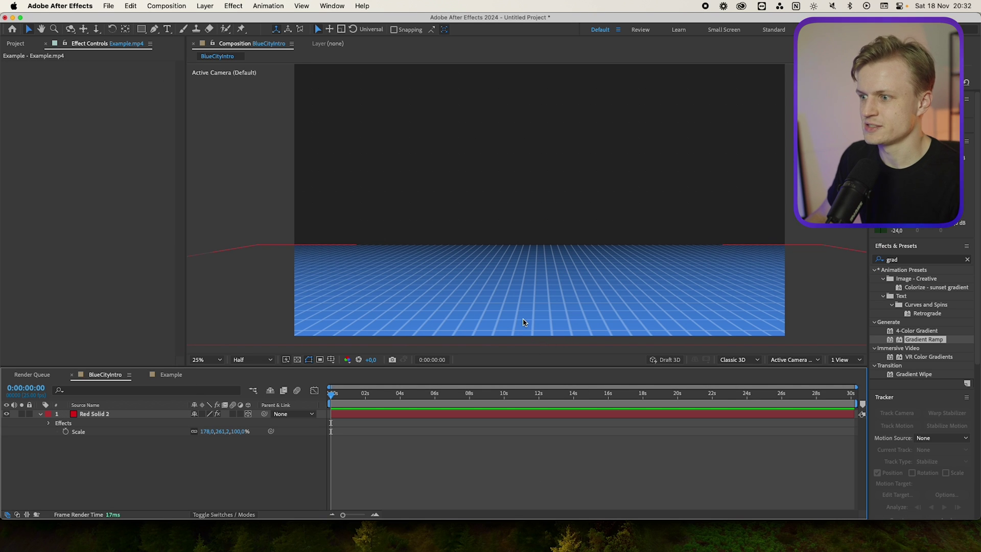
Draw a white rounded rectangle of about 472 by 351 px above the floor's left part, with a roundness of 40.
left_click(143, 28)
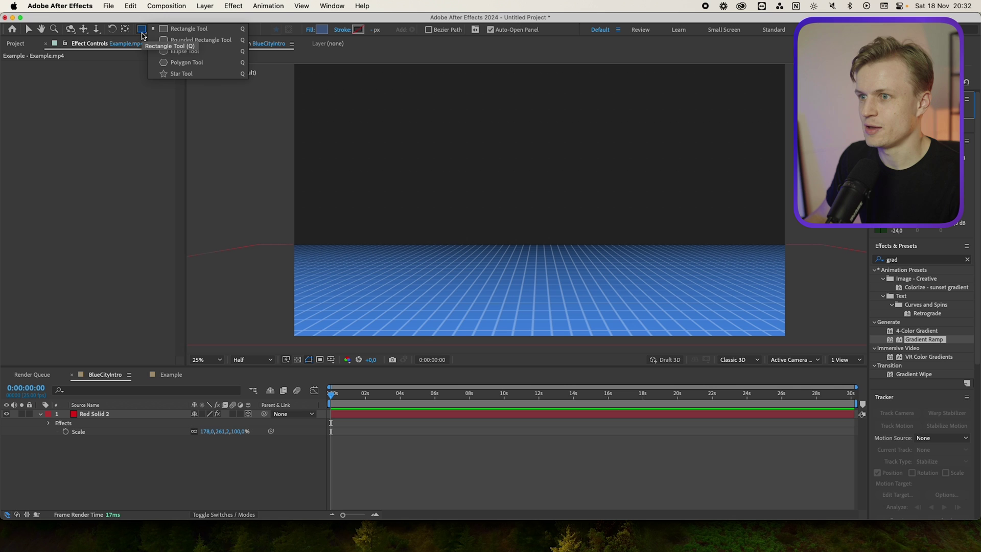
left_click(195, 40)
left_click(322, 31)
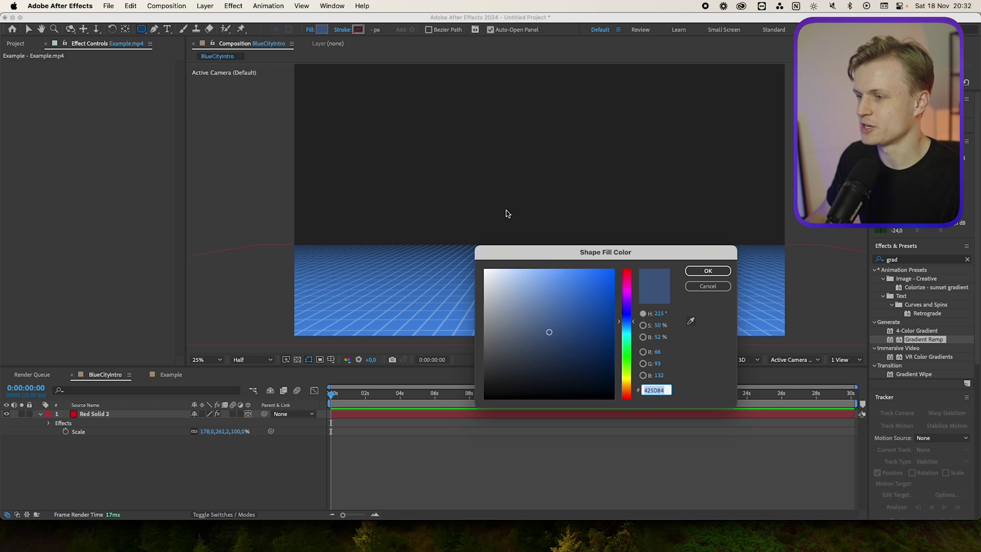
left_click_drag(540, 301, 374, 162)
left_click(709, 271)
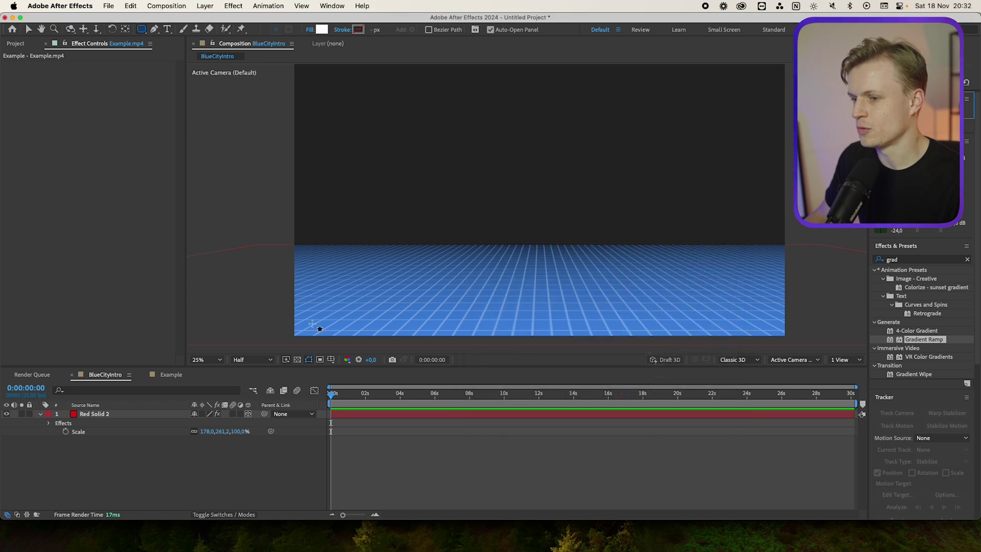
left_click_drag(344, 195, 403, 237)
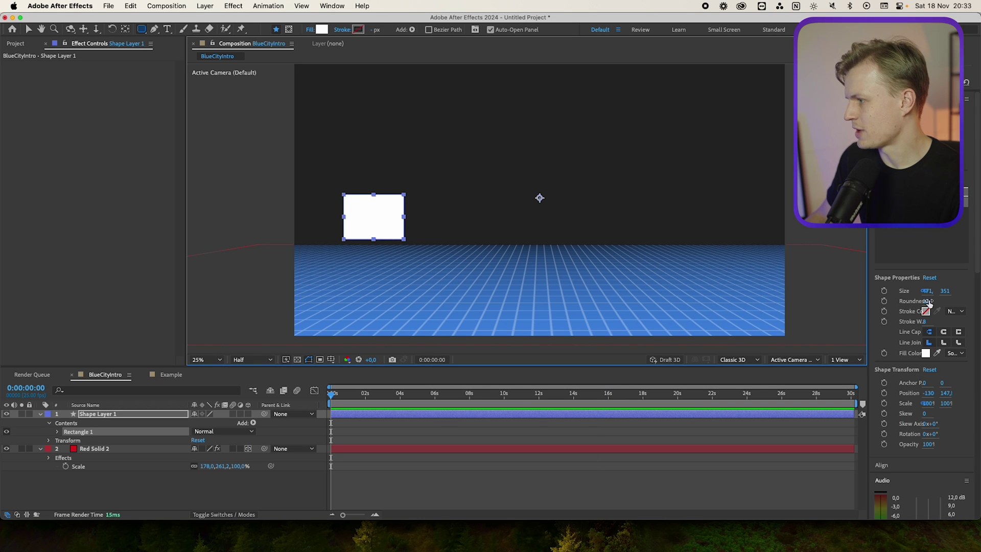
left_click_drag(926, 301, 955, 305)
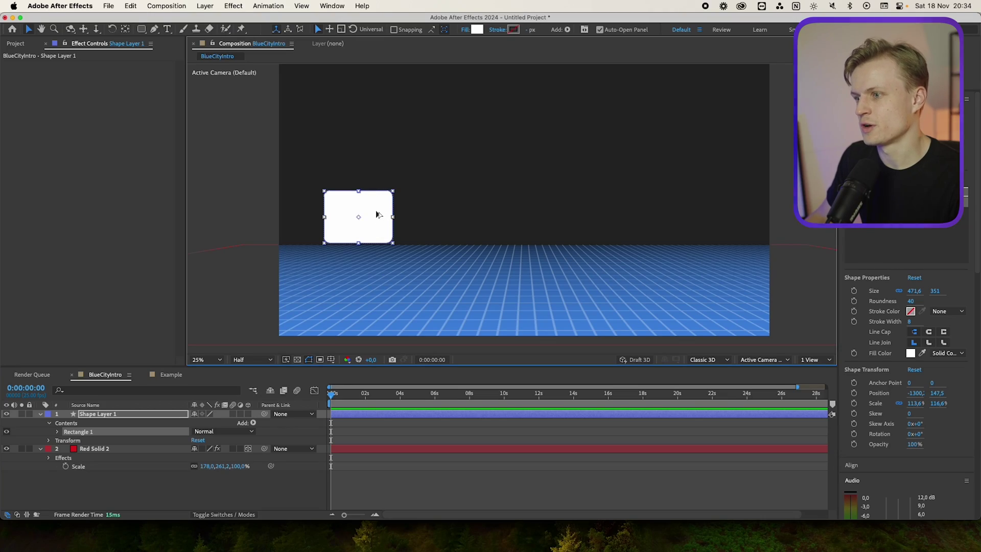
Try to duplicate the white rounded rectangle and space the copies out in a row to its right.
left_click_drag(377, 215, 450, 209)
left_click_drag(451, 209, 533, 189)
key("super+d")
left_click_drag(519, 226, 596, 226)
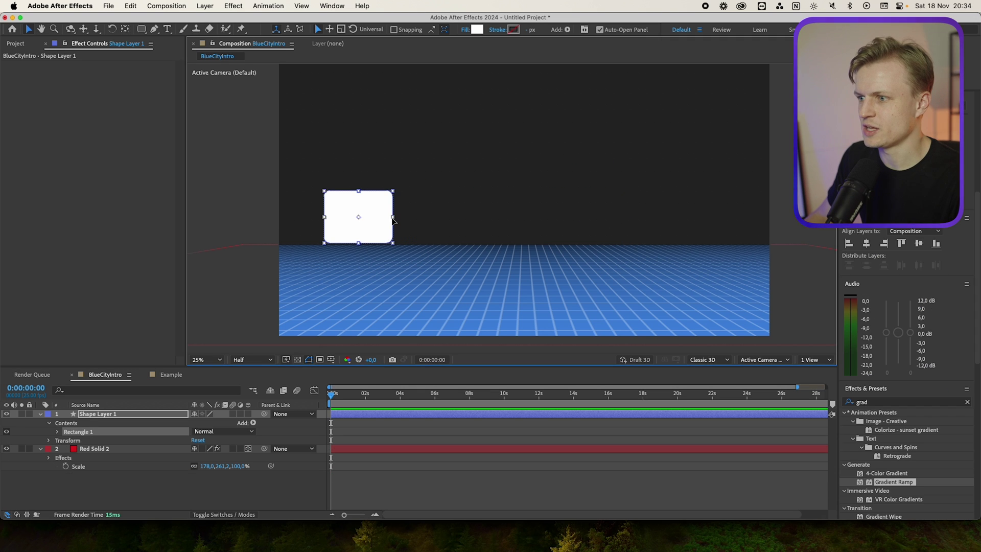
Narrow the white rounded rectangle slightly, then duplicate its layer and place the copies beside it to form a row of six.
left_click_drag(402, 214, 391, 221)
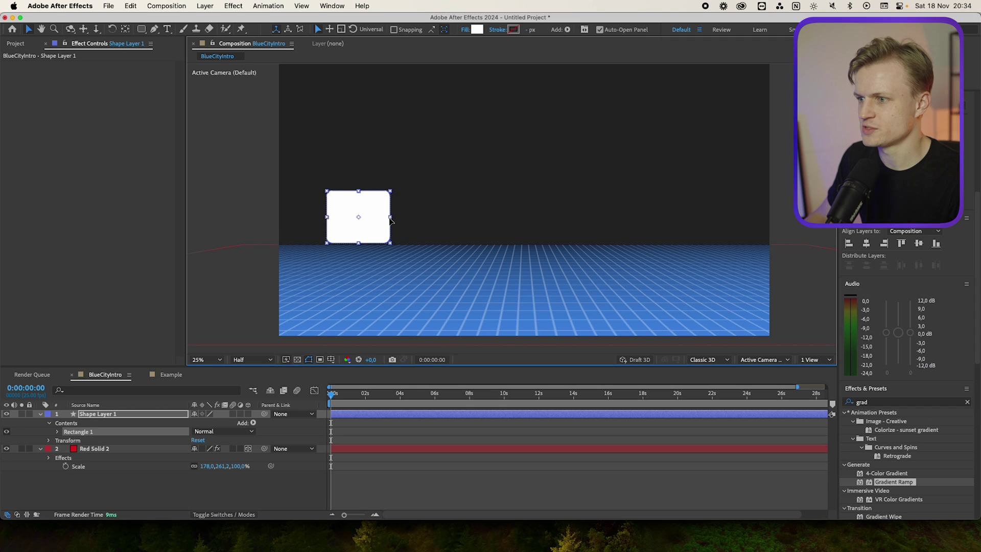
left_click(153, 415)
key("super+d")
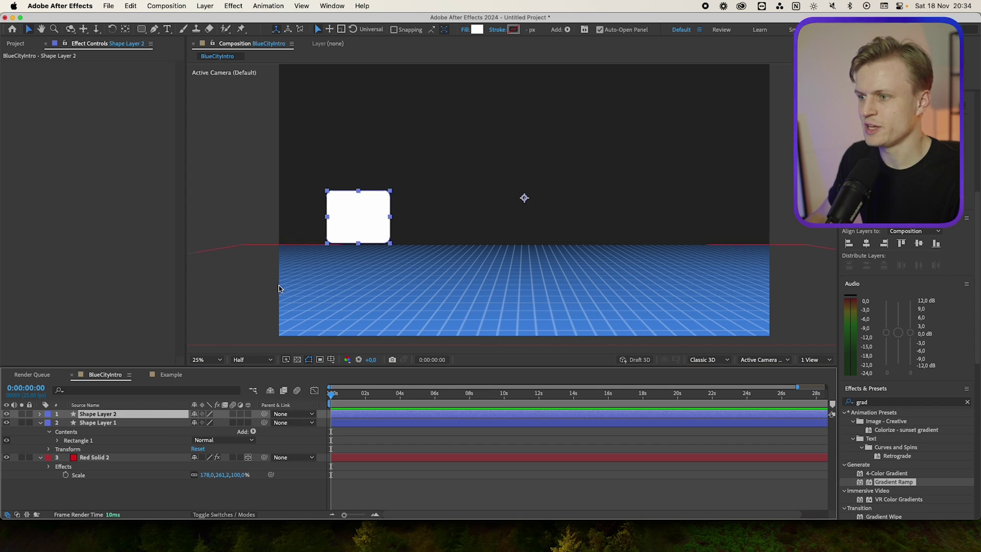
left_click_drag(346, 230, 477, 235)
key("super+d")
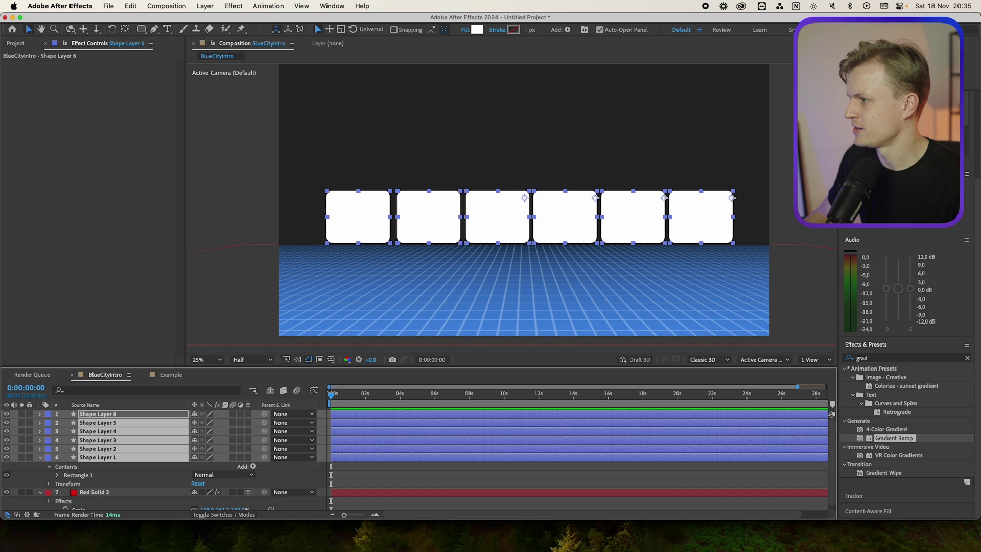
Distribute the six rectangles evenly in the horizontal direction and shift the whole row slightly left toward the composition's center.
scroll(864, 227, "up", 4)
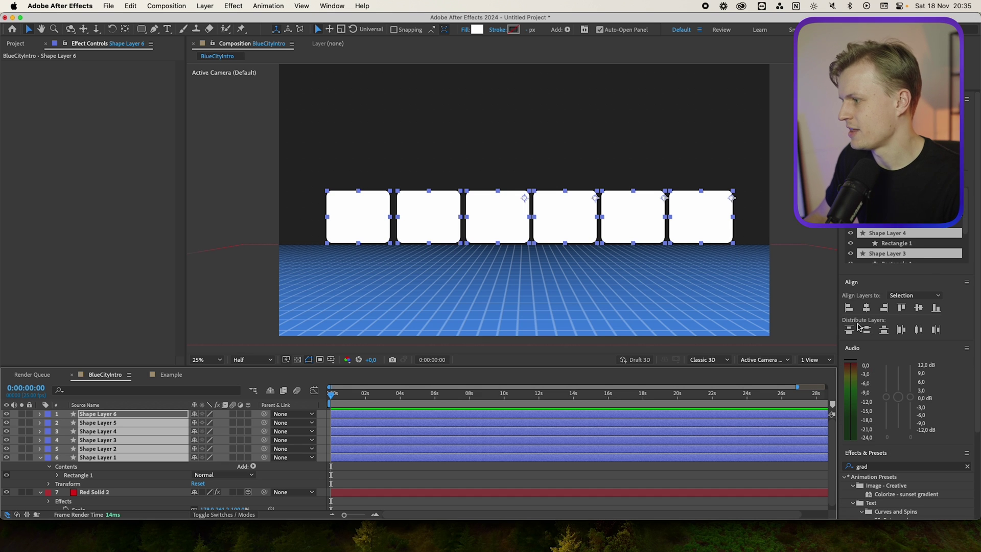
left_click(919, 330)
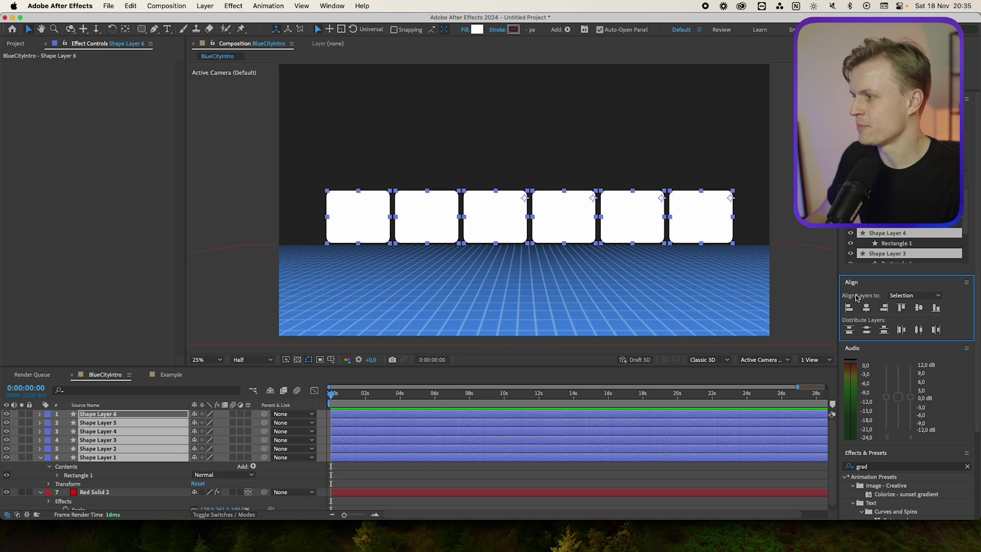
left_click_drag(698, 226, 686, 225)
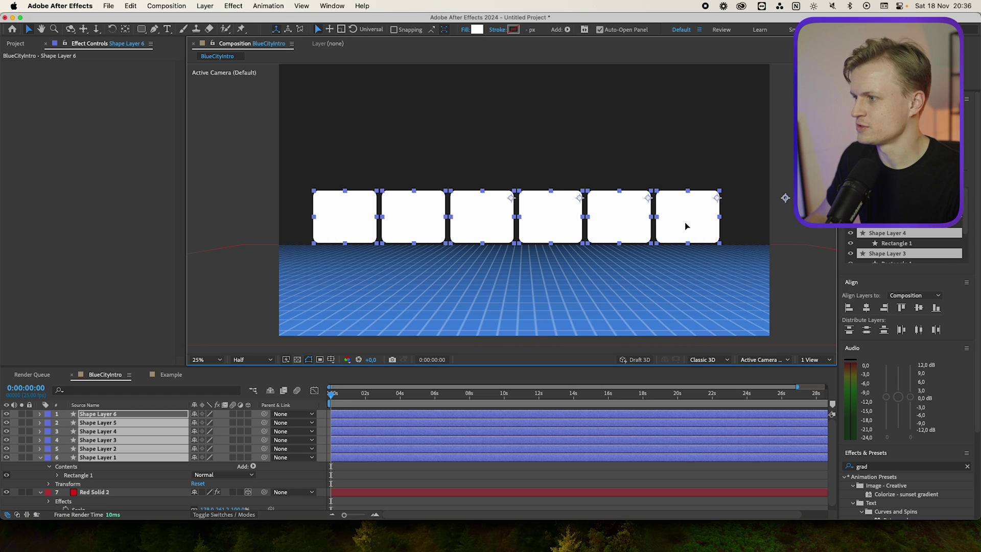
left_click(686, 225)
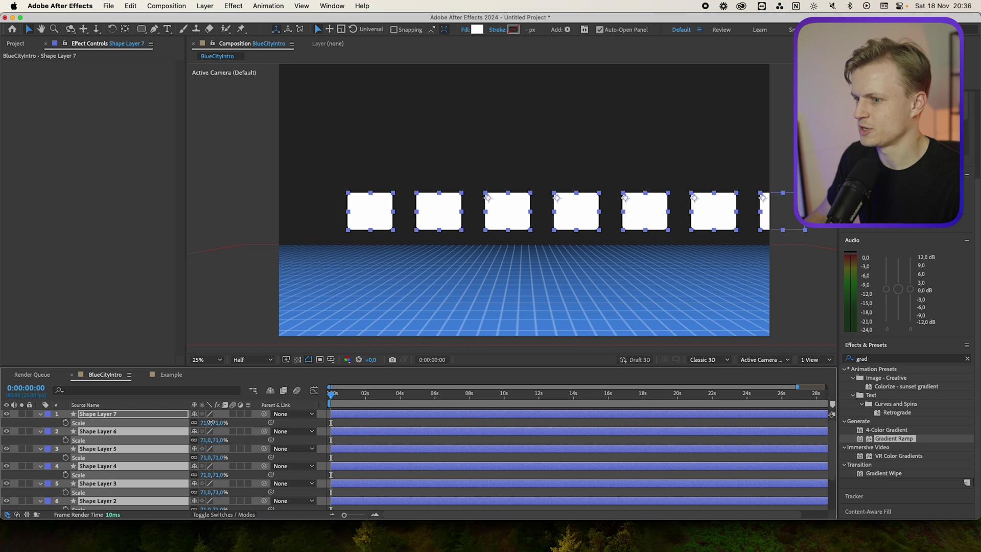
Scale the row of seven rectangles to 73% and move the rightmost panel closer to its neighbor.
key("ctrl+a")
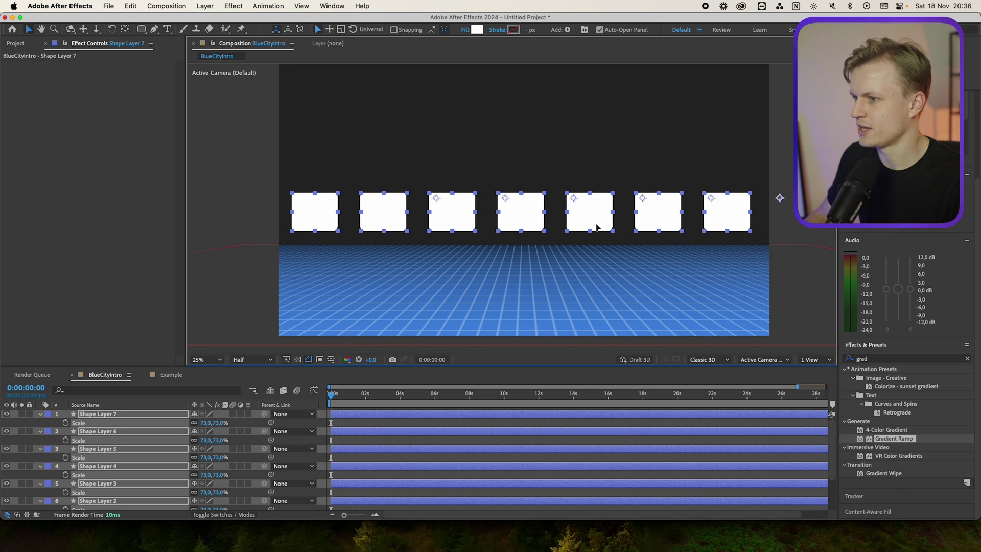
left_click(718, 216)
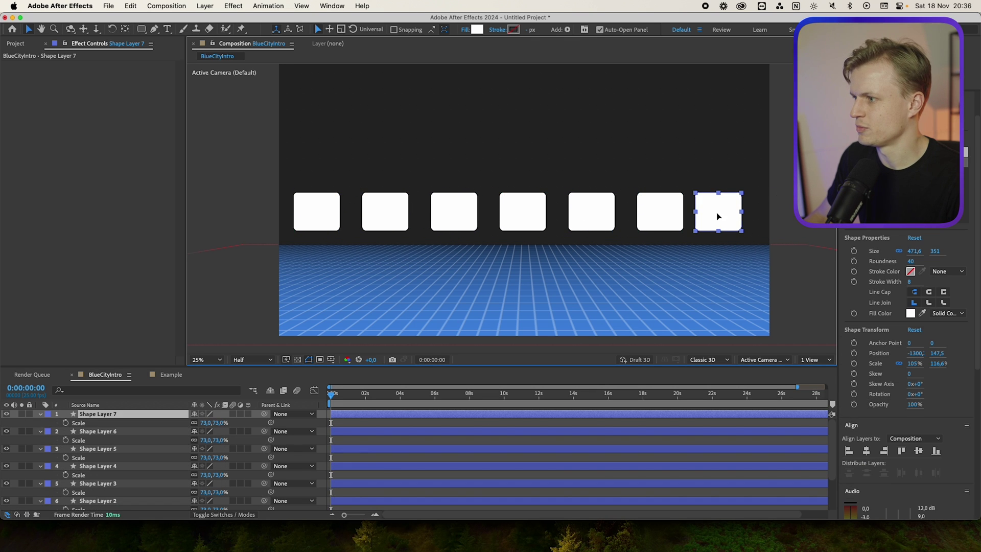
left_click(659, 218, "shift")
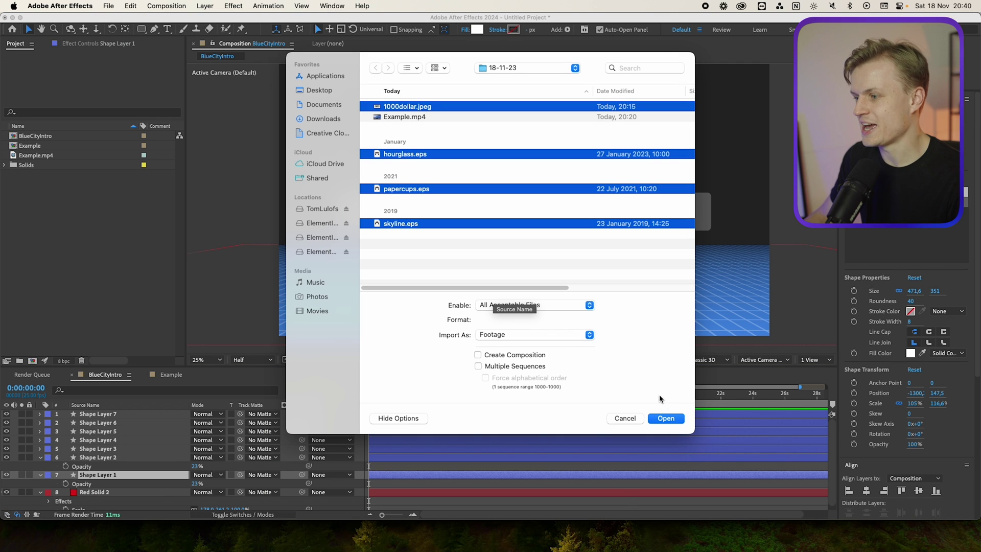
Import 1000dollar.jpeg, hourglass.eps, papercups.eps and skyline.eps as footage and add them as the topmost layers of the composition.
left_click(667, 418)
left_click_drag(78, 184, 116, 415)
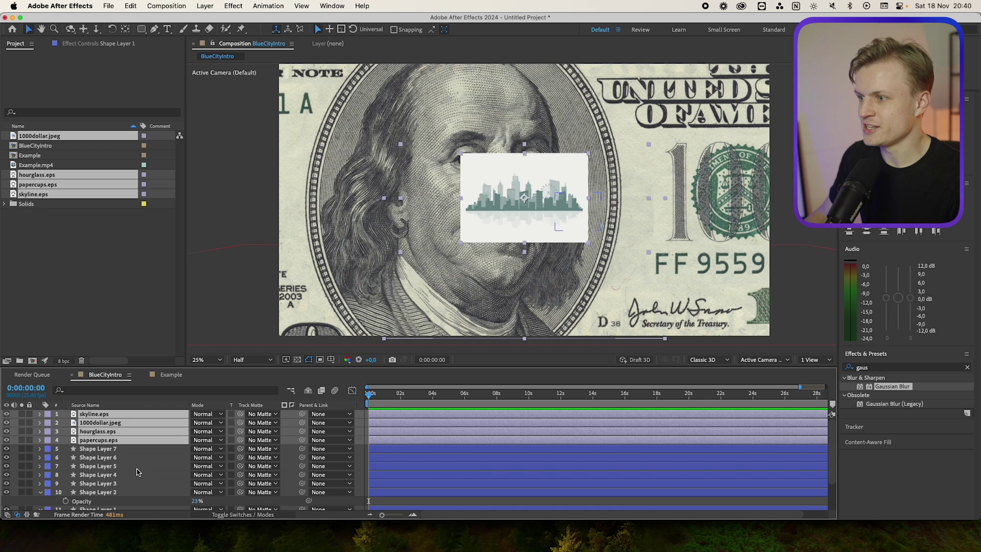
left_click(137, 467)
Hide the 1000dollar, hourglass and papercups layers, leaving skyline.eps visible, and make the rectangle shape layers 3D.
left_click_drag(6, 414, 6, 432)
left_click(99, 440)
left_click(228, 515)
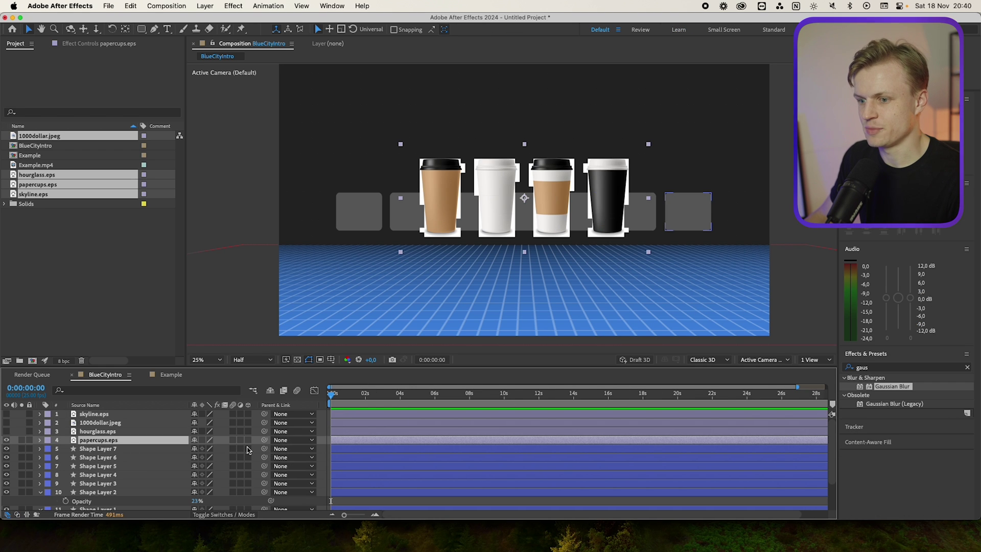
left_click(7, 440)
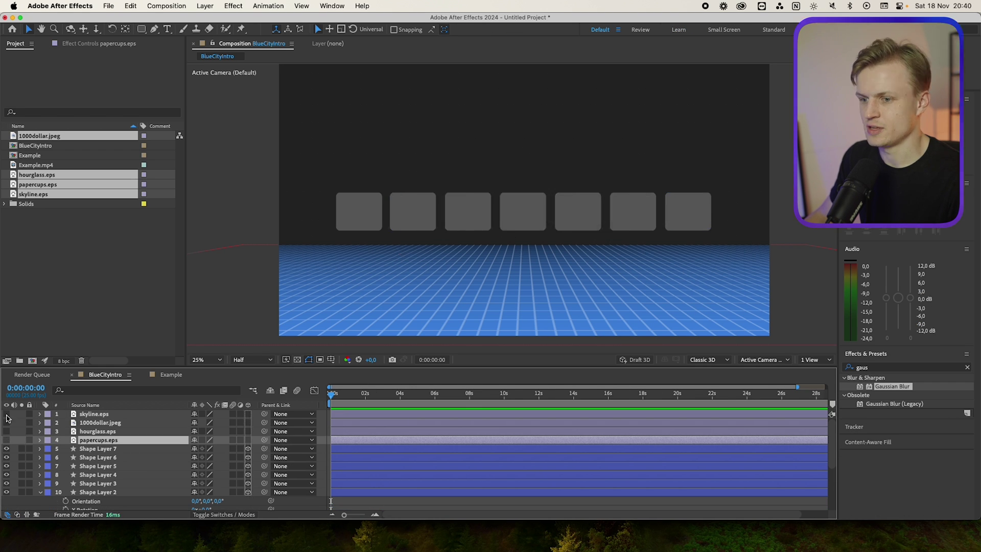
left_click(7, 414)
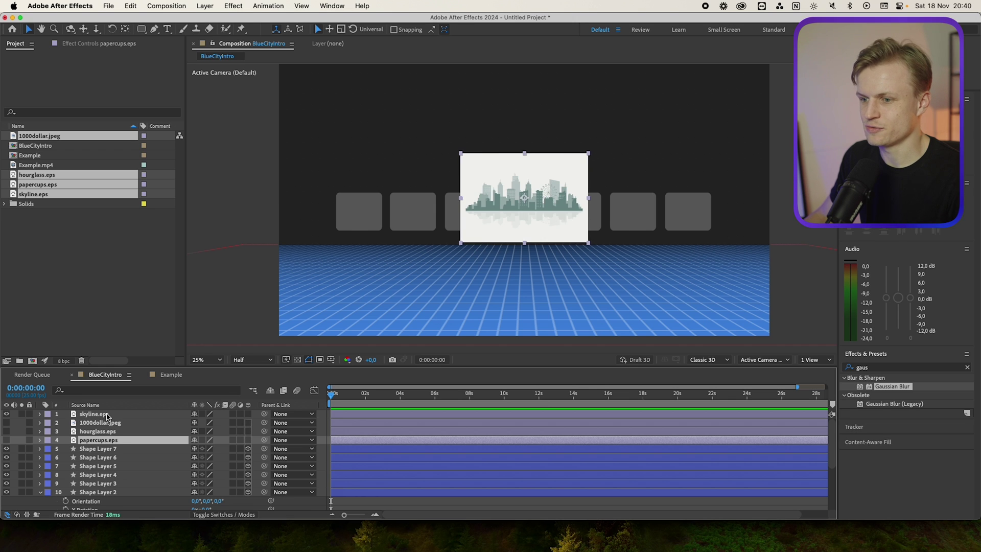
Make skyline.eps a 3D layer and push it back behind the floor, to Y 1548.4 and Z 2736.
left_click(107, 416)
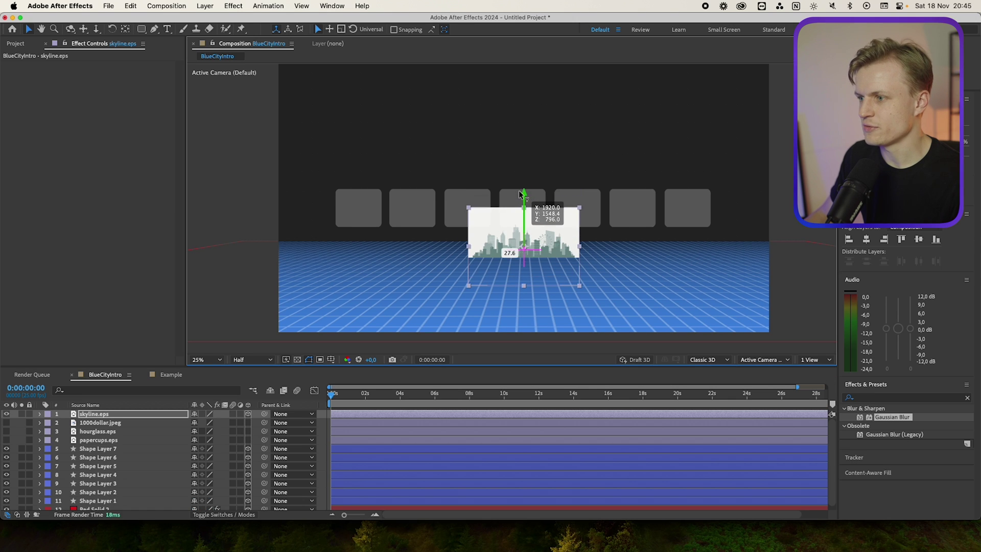
left_click_drag(522, 187, 522, 193)
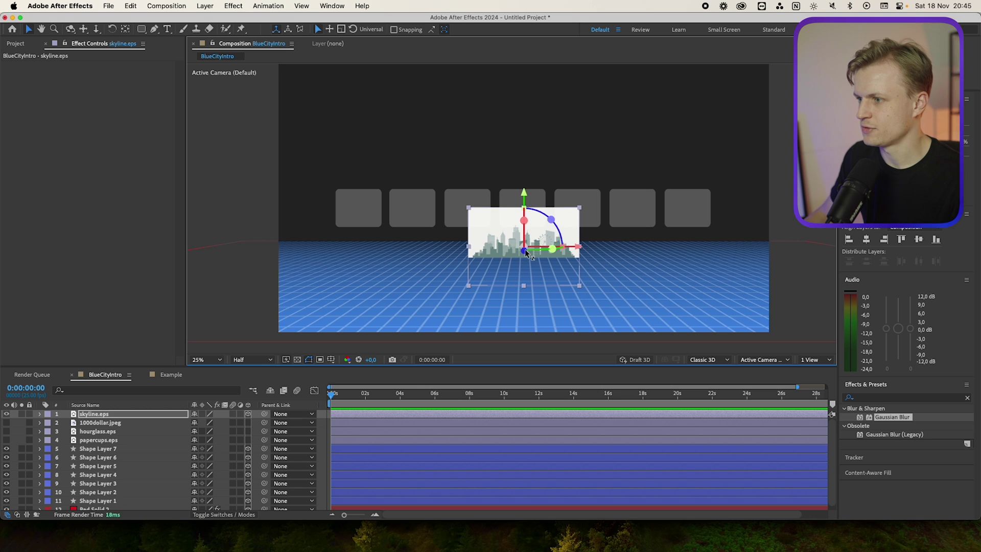
key("p")
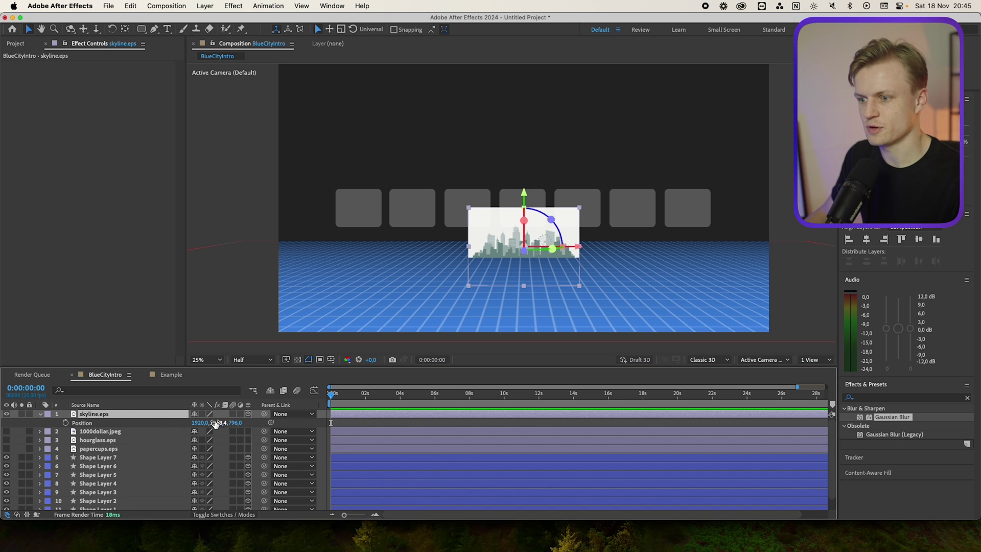
left_click_drag(232, 425, 299, 412)
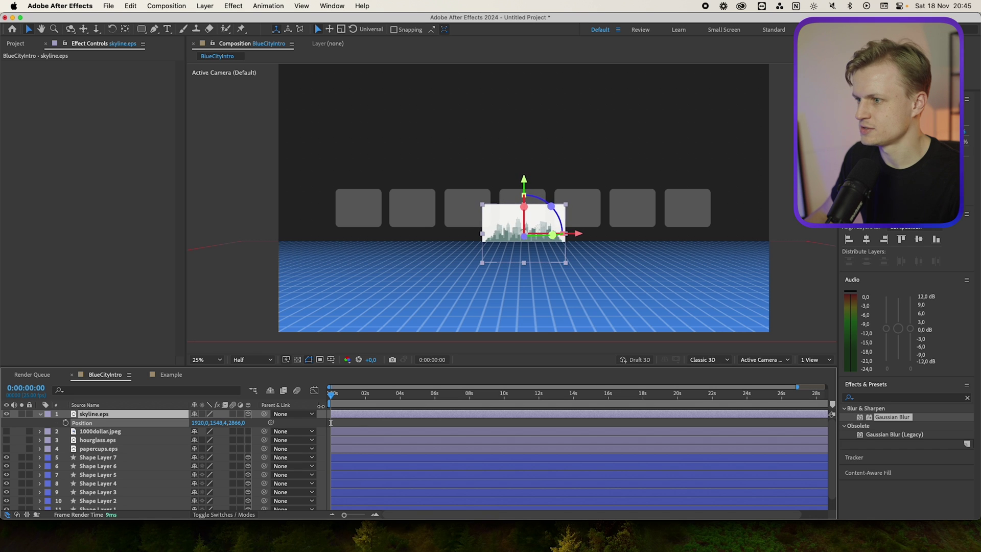
left_click_drag(318, 406, 316, 407)
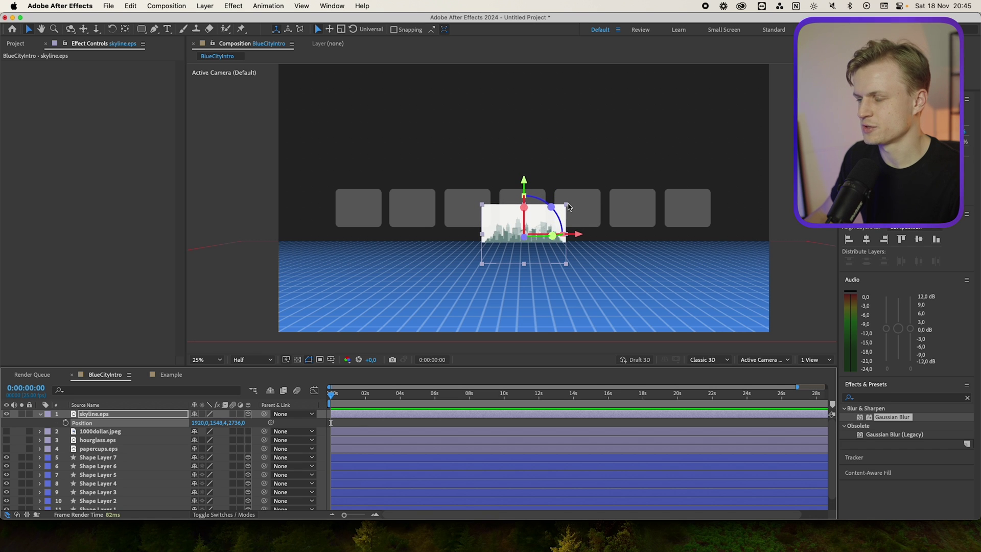
Scale the skyline up to fill the frame's width and raise it to a Y position of about 1064.
left_click_drag(570, 206, 742, 126)
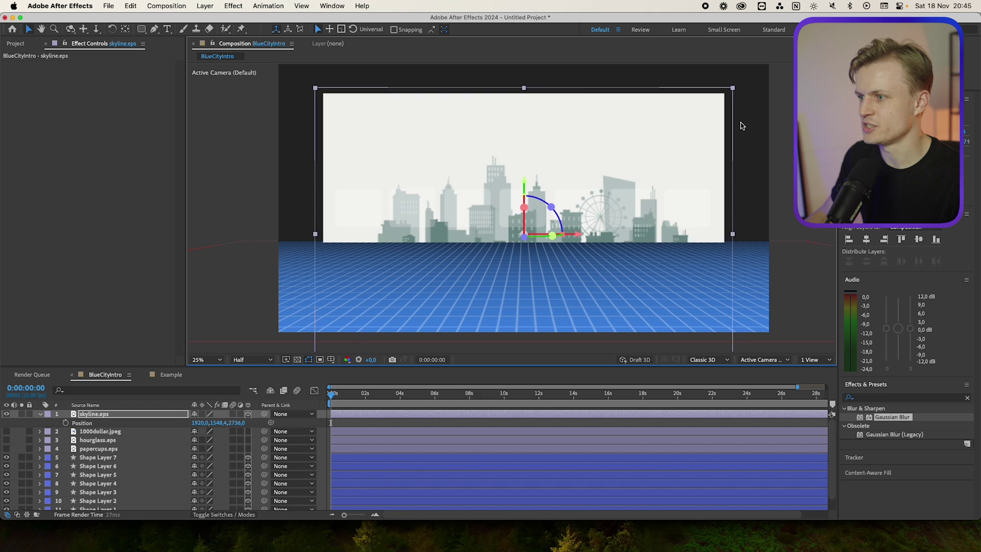
left_click_drag(529, 188, 529, 144)
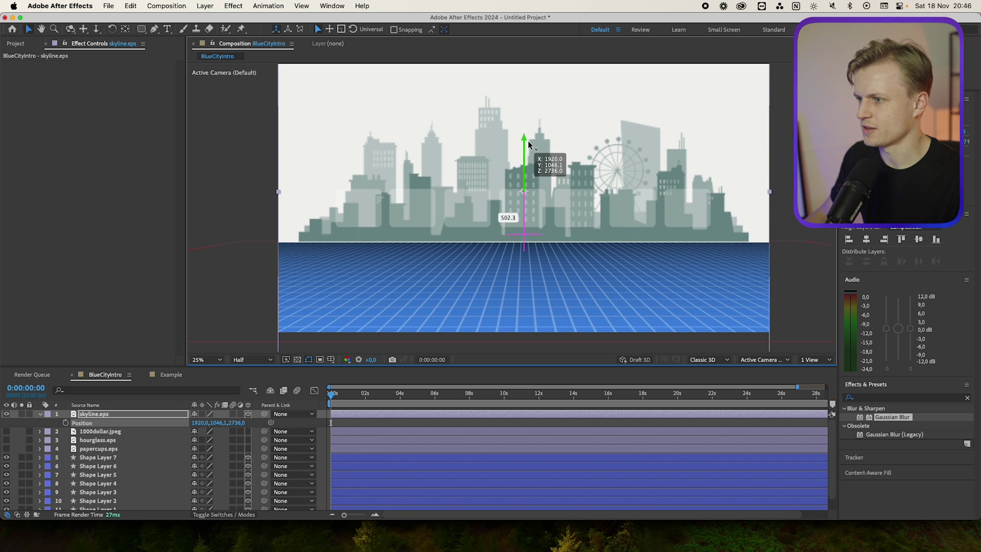
left_click_drag(529, 140, 528, 142)
Apply the Tint effect to the skyline and map black to a very dark navy blue.
left_click(905, 398)
type("t")
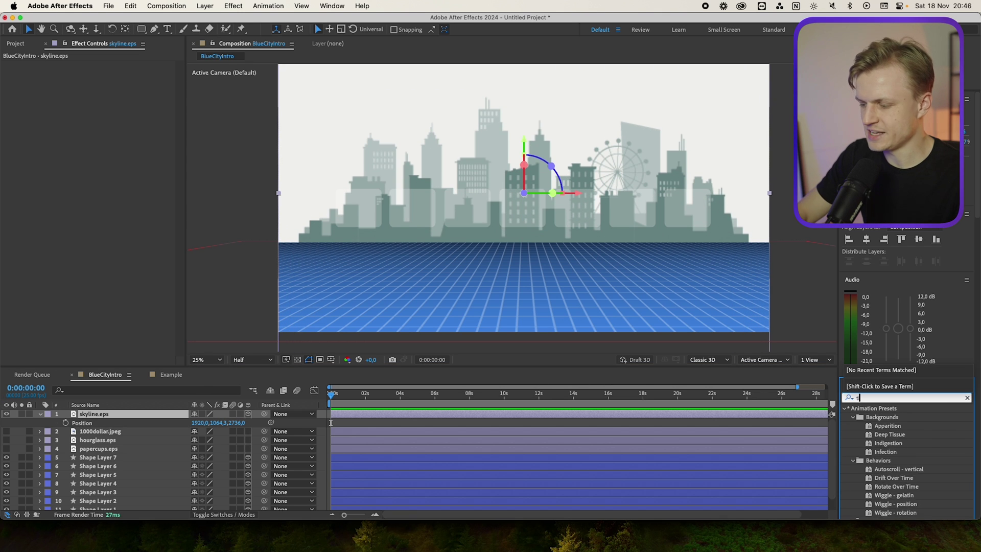
type("int")
double_click(880, 444)
left_click(106, 74)
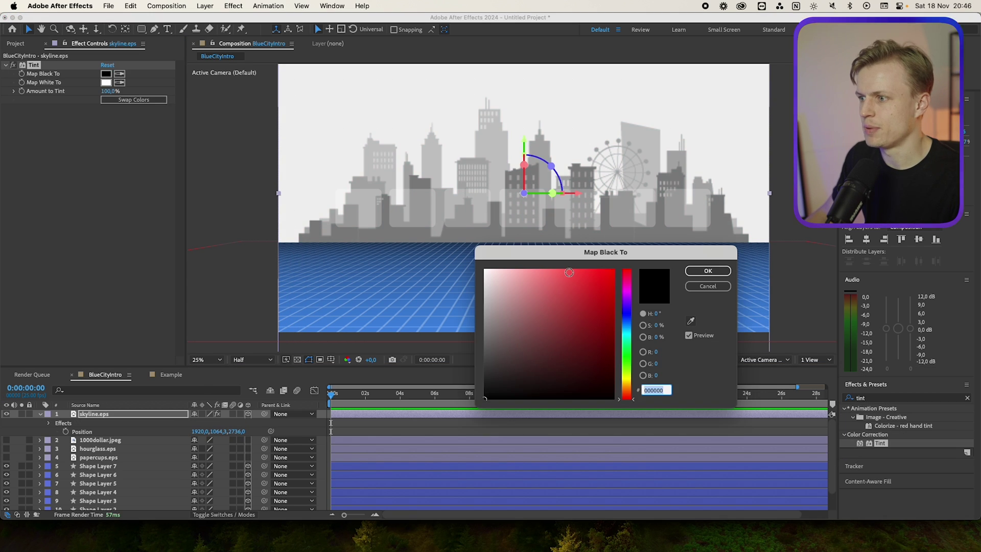
left_click(627, 317)
left_click(606, 373)
left_click(707, 271)
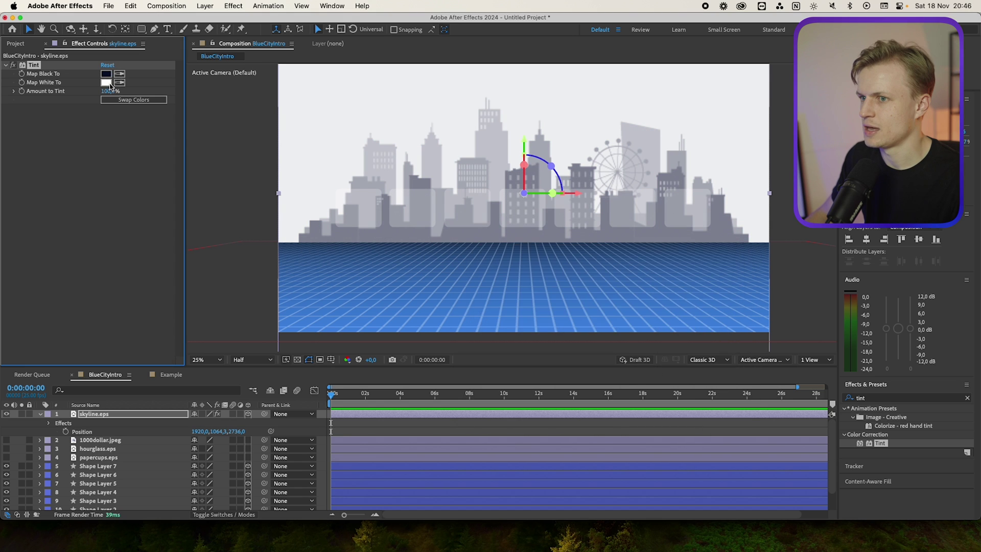
Map the Tint effect's white to the light lavender blue A7A9F4.
left_click(106, 82)
left_click(627, 313)
left_click(525, 275)
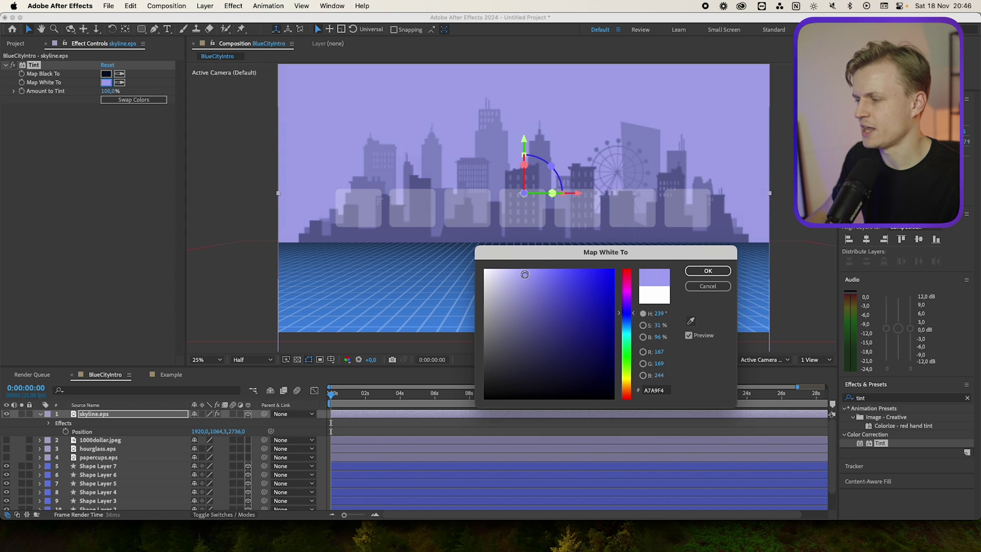
left_click(708, 271)
Apply Brightness & Contrast to the skyline with the contrast set to 100.
double_click(899, 398)
type("bright")
left_click_drag(903, 459, 381, 137)
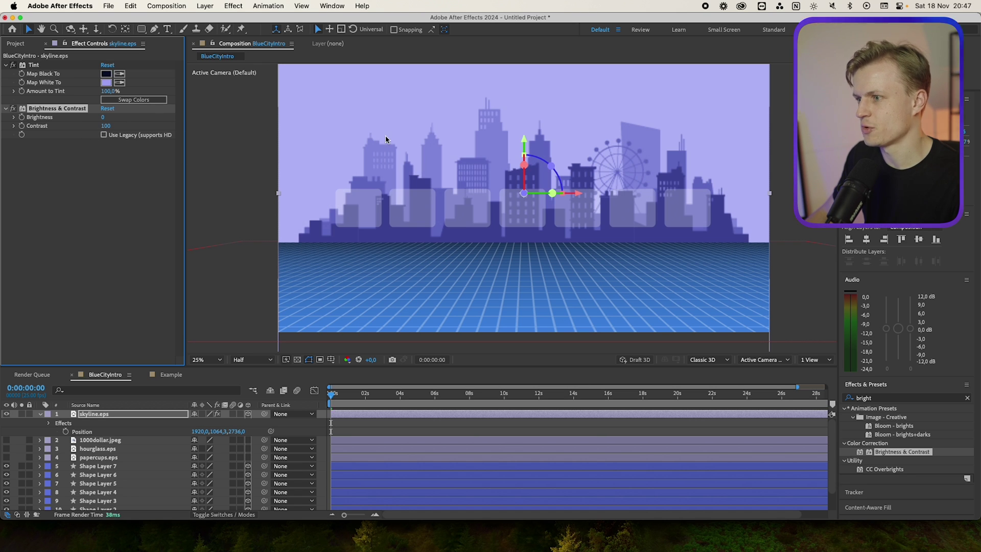
Try a darker lavender blue for the color that the skyline's Tint maps white to.
left_click(106, 82)
left_click(530, 290)
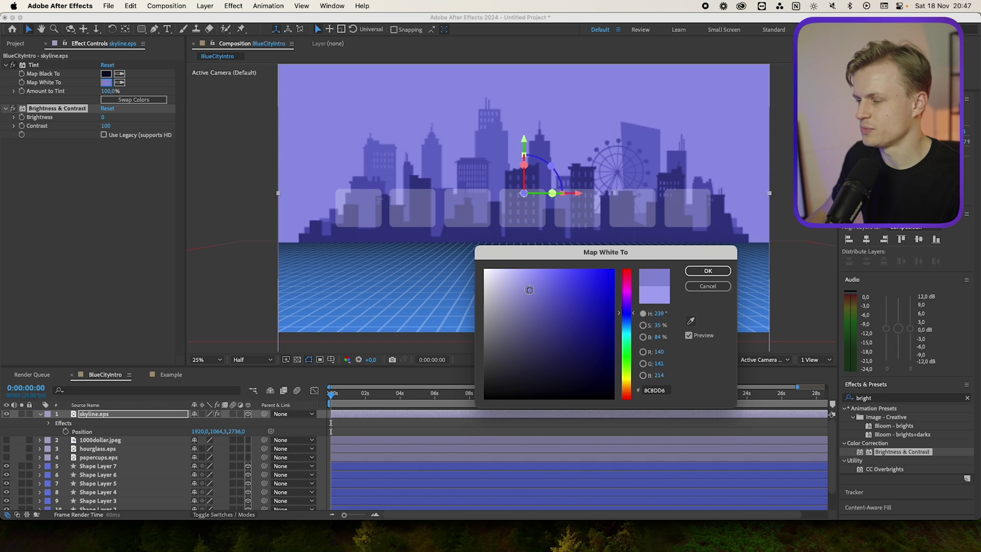
mouse_move(529, 290)
left_mouse_down()
mouse_move(531, 276)
mouse_move(530, 284)
mouse_move(502, 280)
mouse_move(530, 282)
left_mouse_up()
left_click(708, 271)
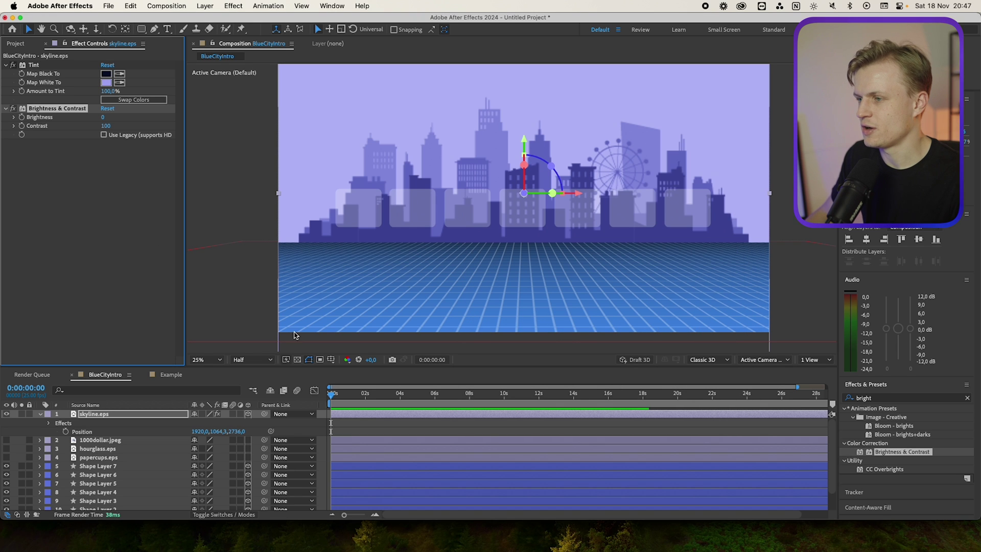
Add hourglass.eps from the project to the top of the composition and create shapes from its vector layer.
left_click(477, 429)
left_click(16, 43)
left_click_drag(36, 175, 467, 197)
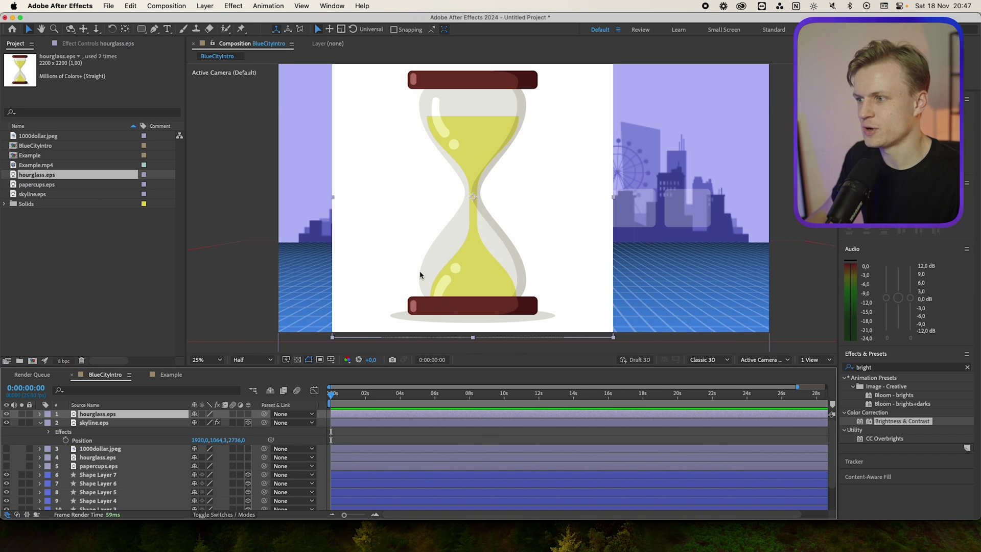
right_click(117, 420)
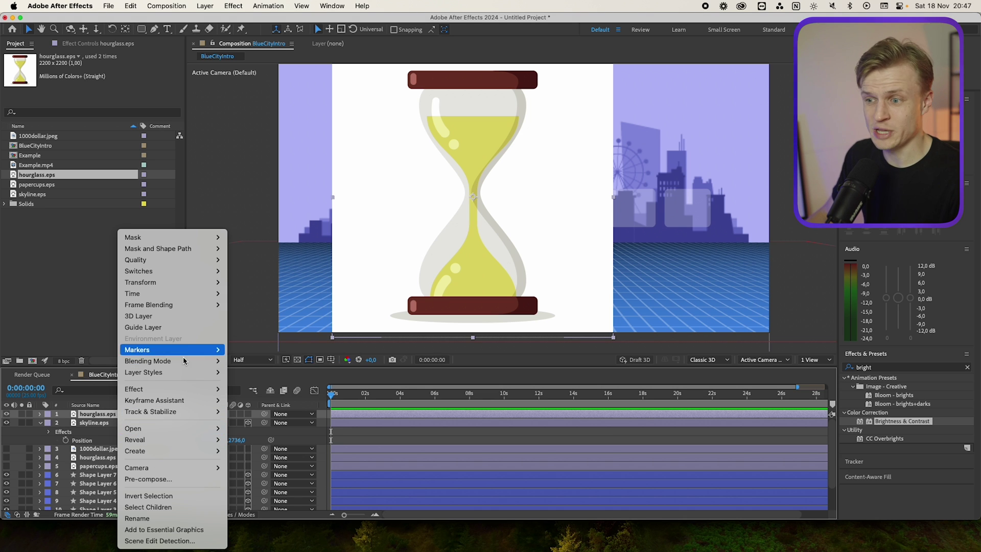
mouse_move(173, 451)
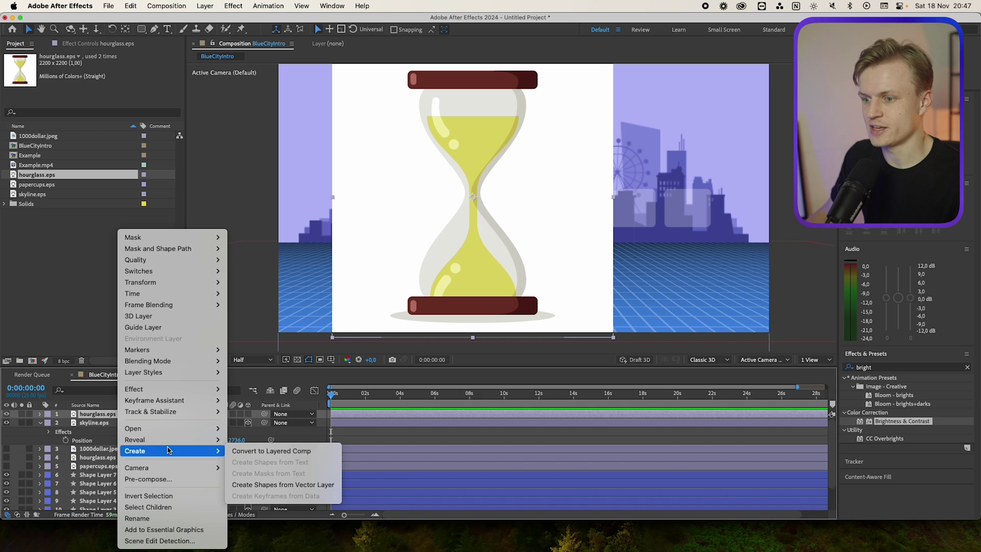
left_click(253, 484)
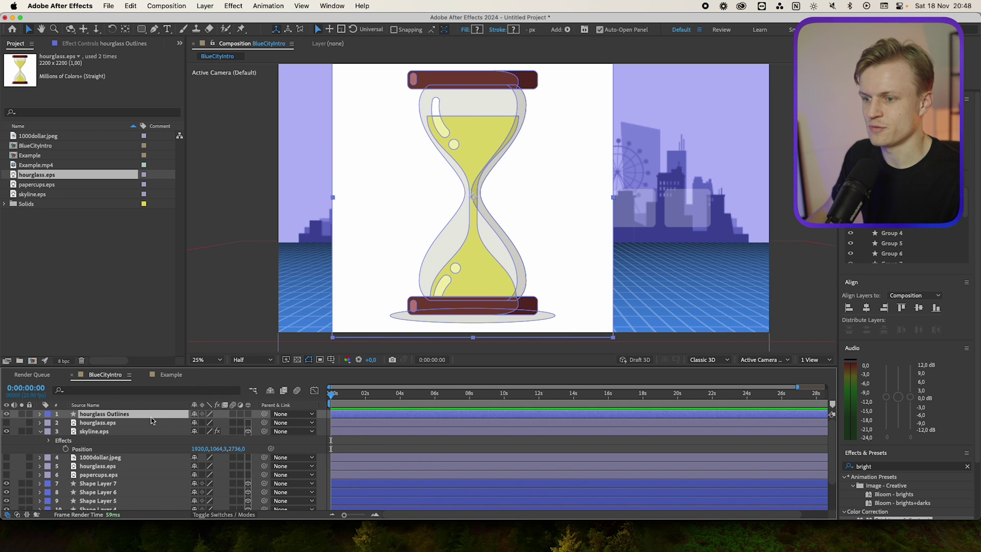
Delete the white background and the ground shadow ellipse, Group 18 and Group 17, from the hourglass Outlines contents.
left_click(40, 414)
left_click(49, 423)
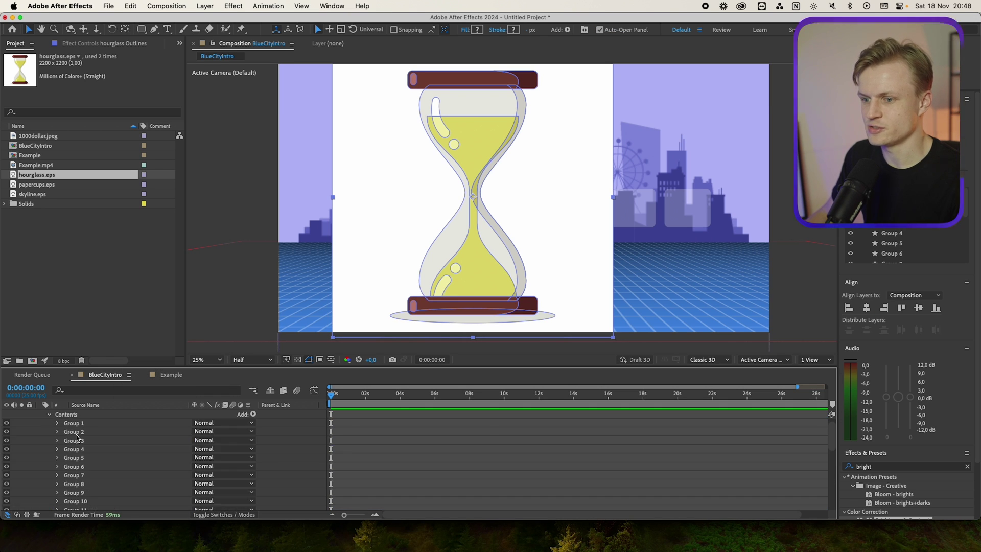
left_click(79, 458)
scroll(79, 457, "down", 3)
left_click(79, 466)
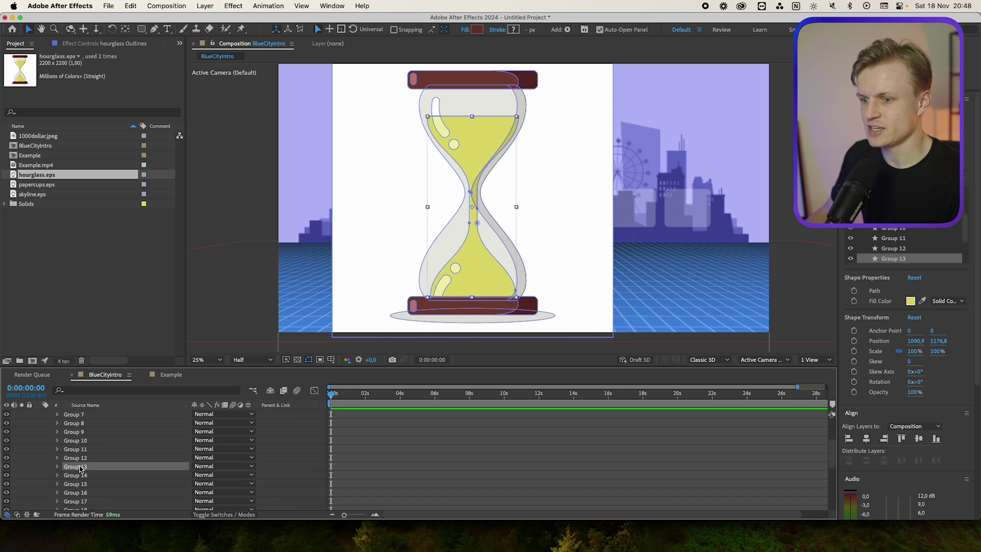
scroll(79, 466, "down", 3)
left_click(81, 451)
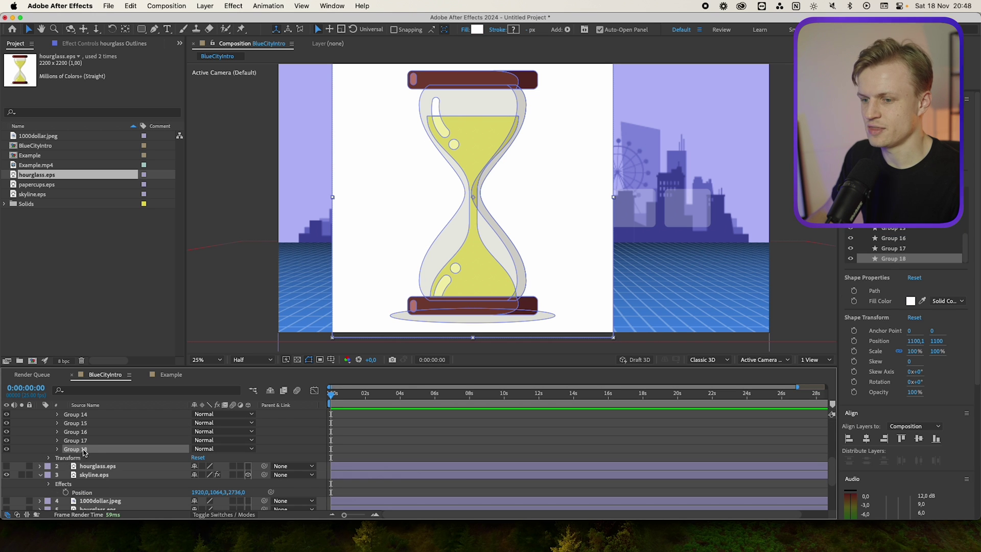
key("Delete")
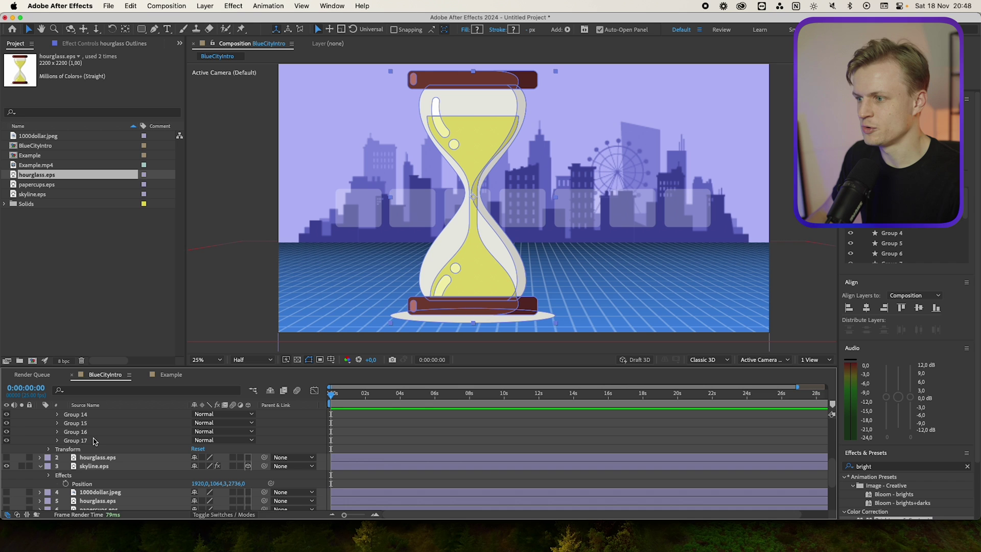
left_click(76, 440)
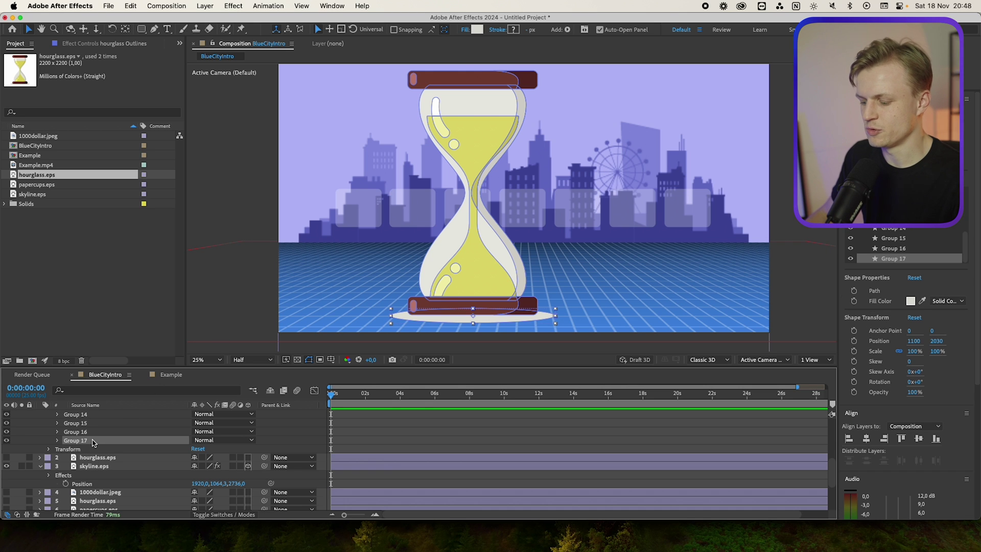
key("Delete")
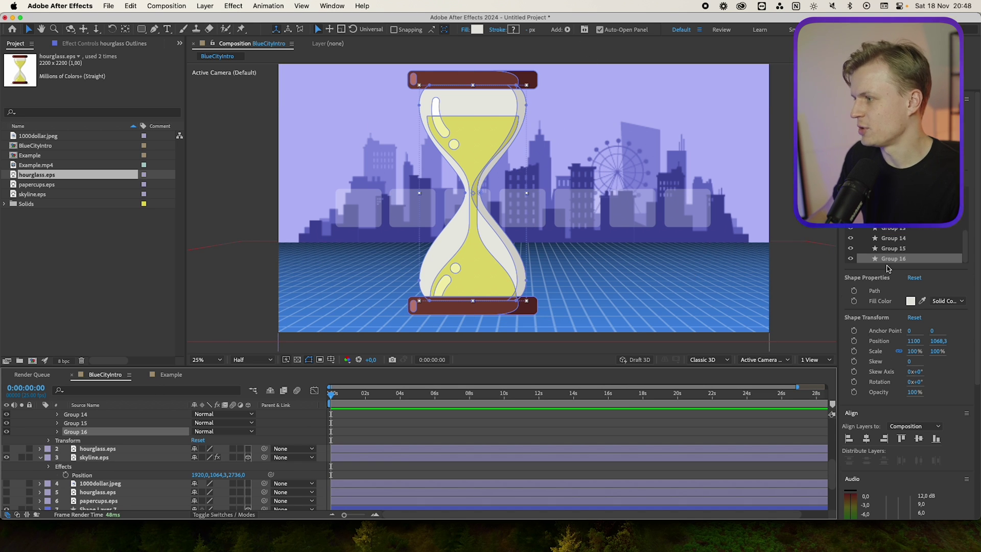
Search the effects library for Tint.
scroll(875, 330, "down", 5)
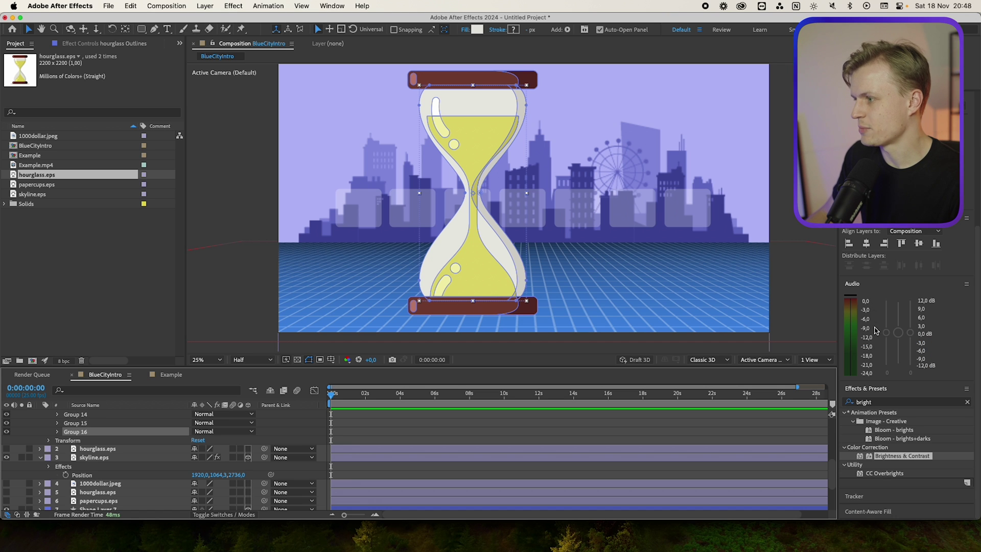
left_click_drag(883, 402, 796, 384)
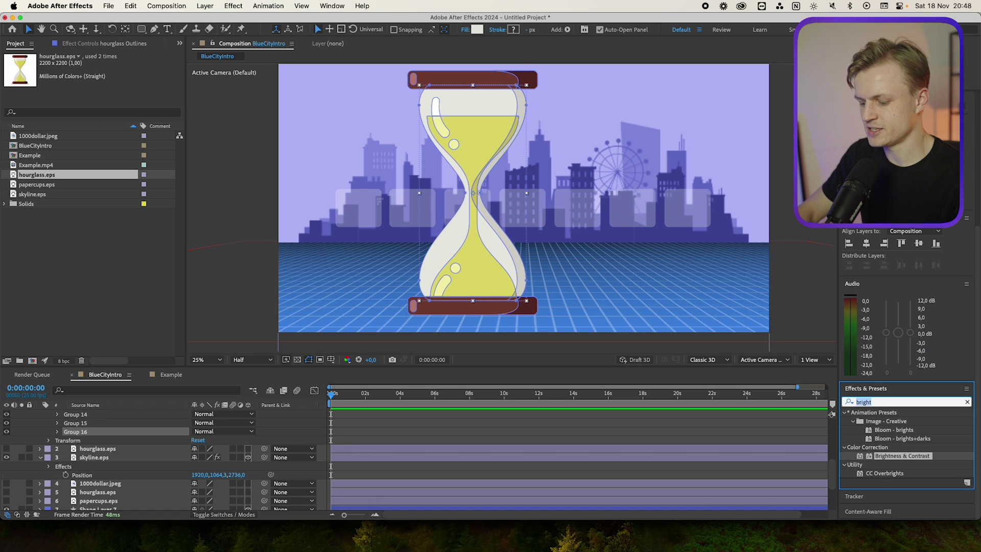
type("tint")
scroll(96, 457, "up", 5)
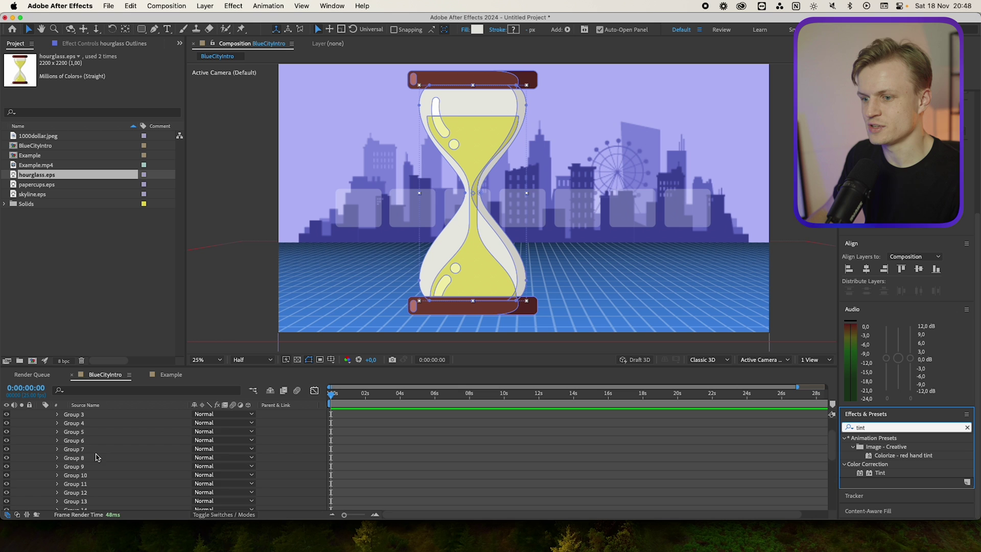
scroll(96, 458, "down", 5)
Copy the Tint effect from the skyline.eps layer onto the hourglass Outlines layer.
left_click(101, 461)
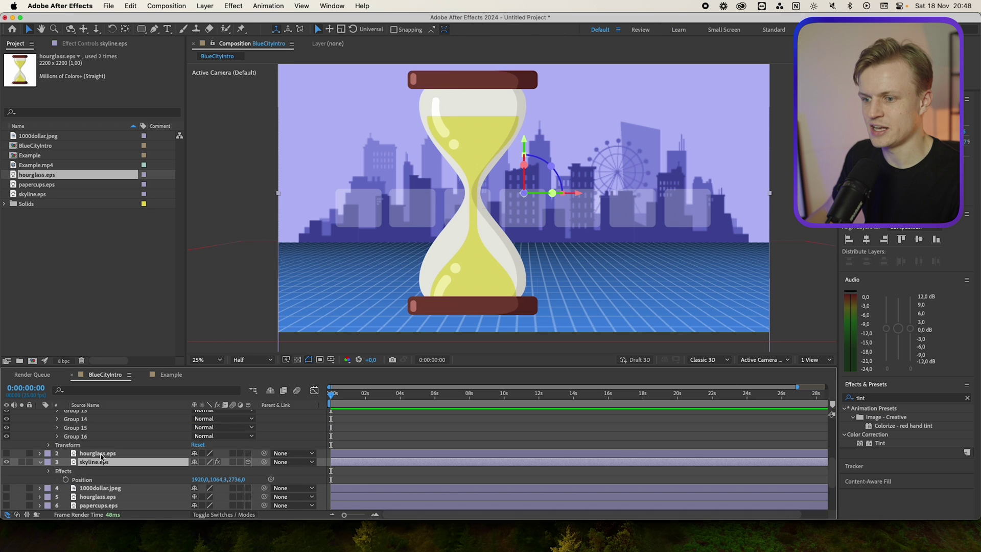
left_click(76, 43)
left_click(32, 65)
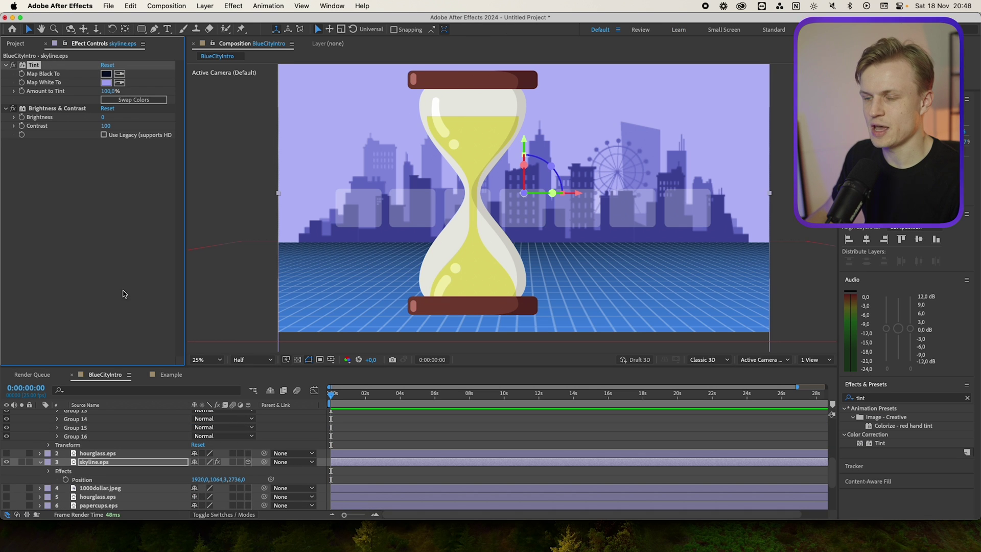
left_click(97, 454)
scroll(107, 444, "up", 5)
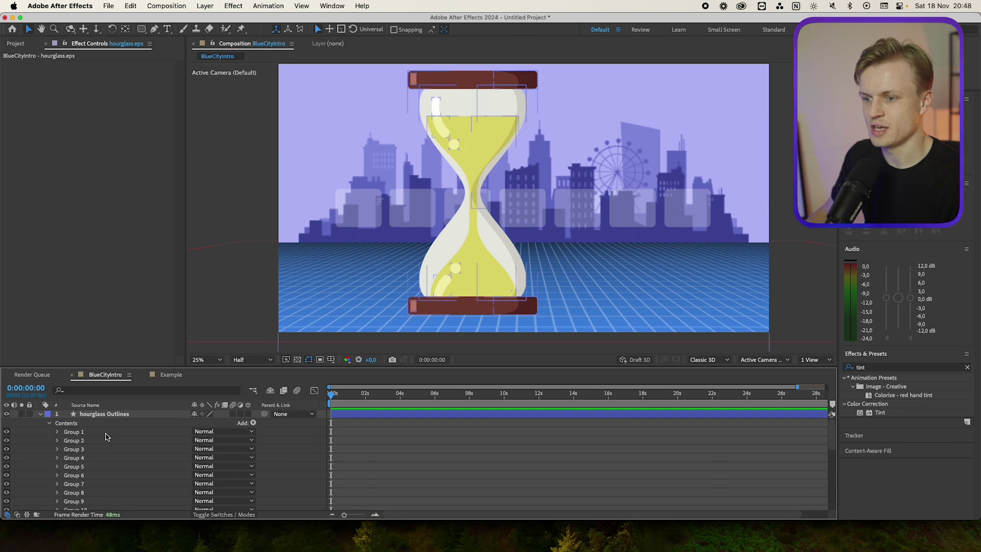
left_click(115, 418)
key("super+v")
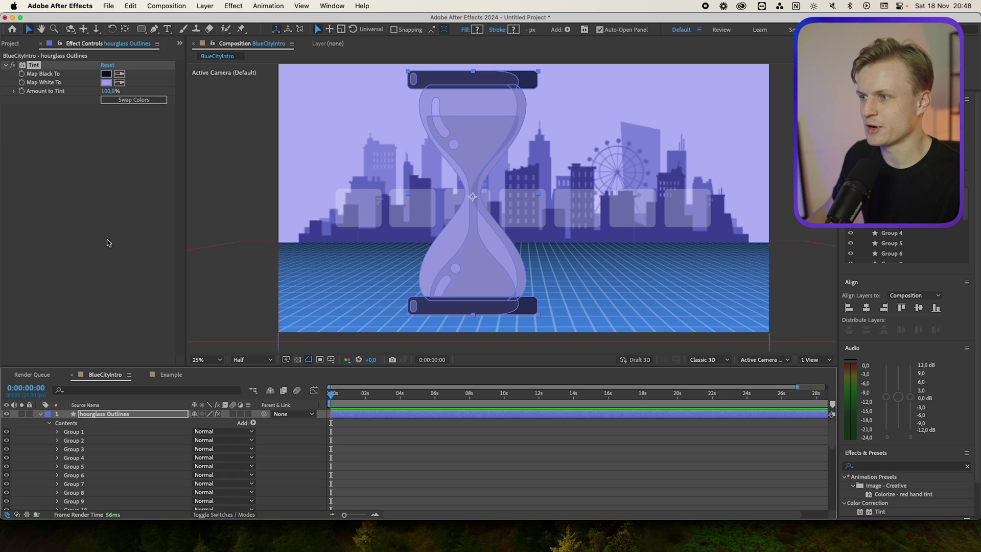
Change the color that the hourglass's Tint maps white to from lavender to white.
left_click(109, 243)
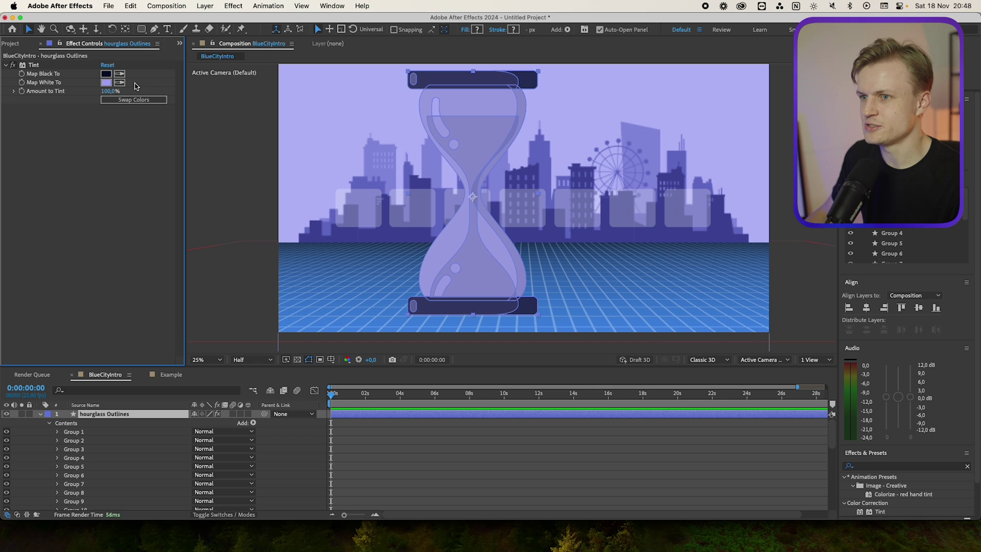
left_click(107, 83)
left_click_drag(502, 287, 480, 269)
key("Return")
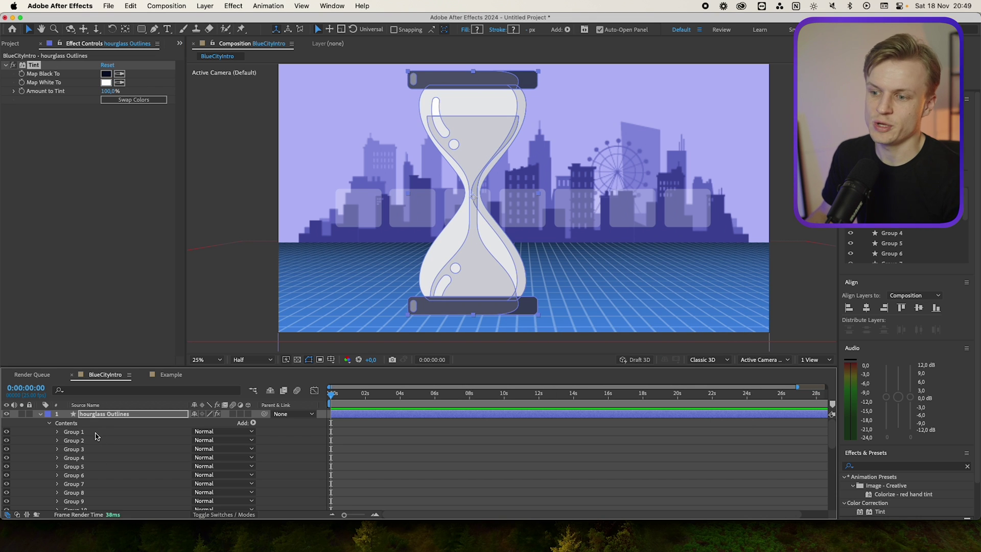
Try the light gray D0D0D0 as fill for the hourglass's sand, Group 13, with the Tint effect switched off meanwhile.
left_click(75, 431)
scroll(87, 436, "down", 1)
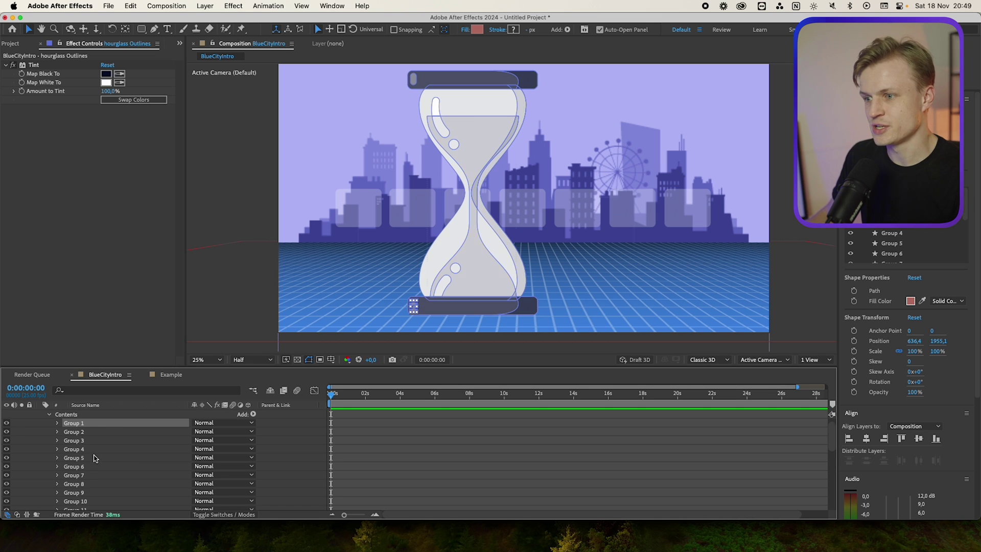
scroll(94, 458, "down", 4)
left_click(98, 493)
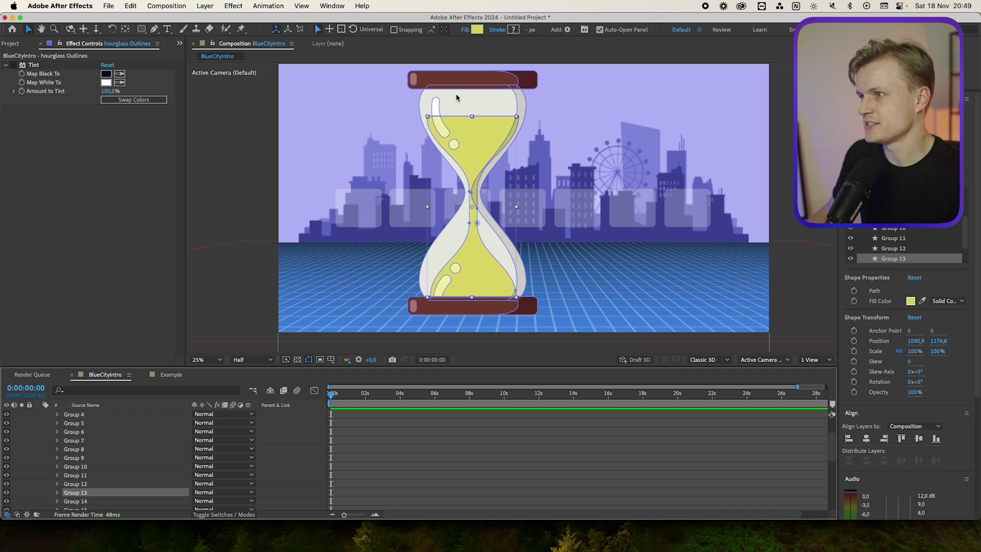
left_click(477, 29)
left_click_drag(562, 348, 485, 293)
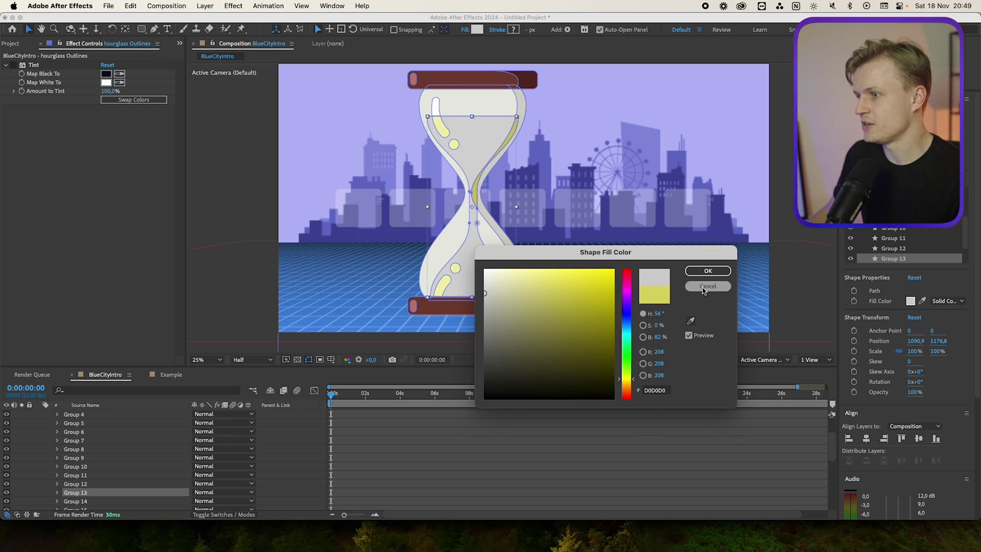
key("Escape")
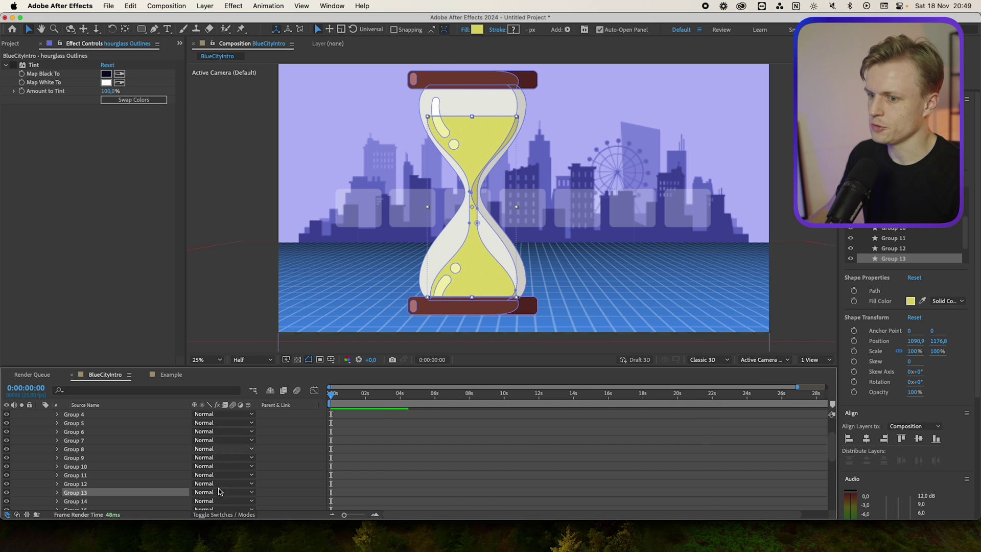
scroll(84, 459, "up", 3)
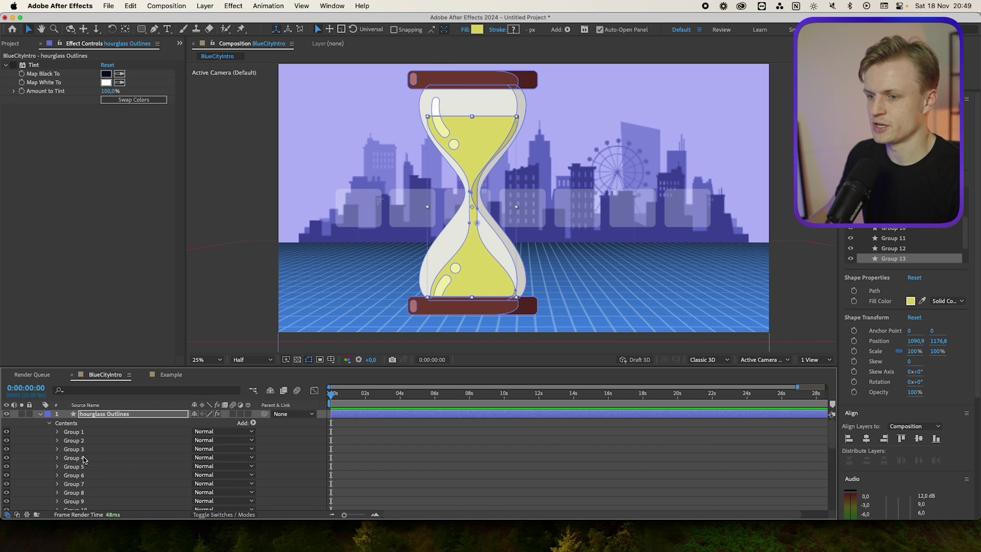
left_click(15, 65)
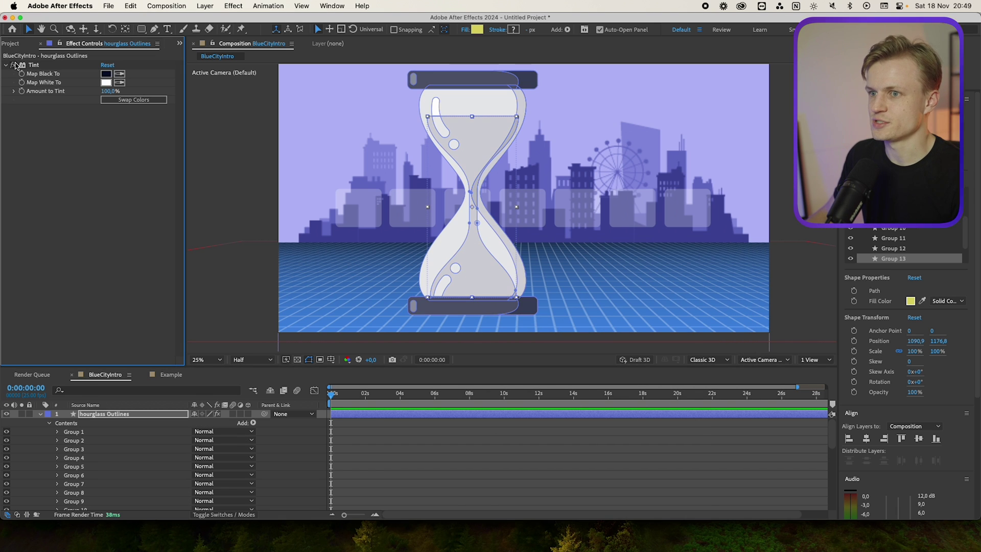
Make the hourglass Outlines layer 3D, scale it to 26% and reposition it in the left half of the scene.
left_click(249, 414)
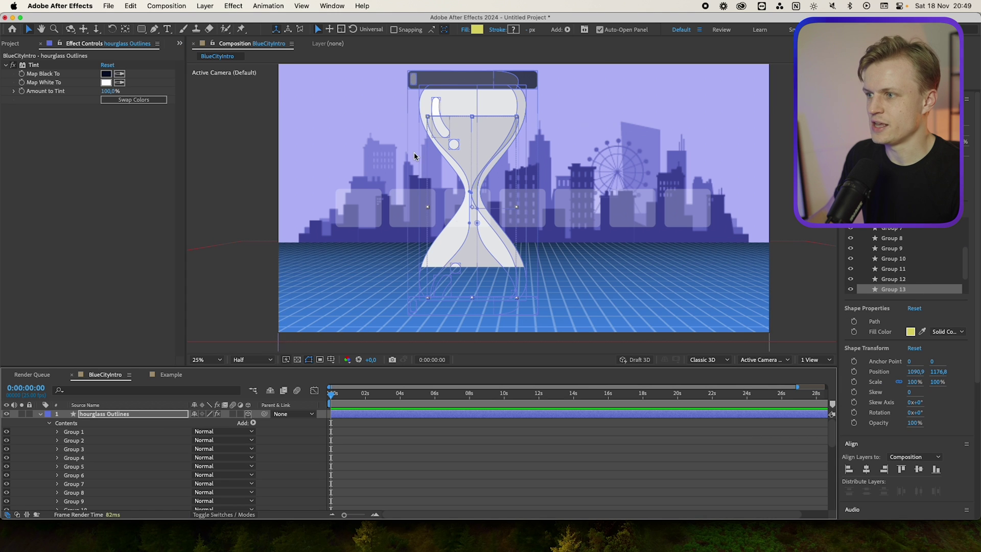
left_click(135, 415)
key("s")
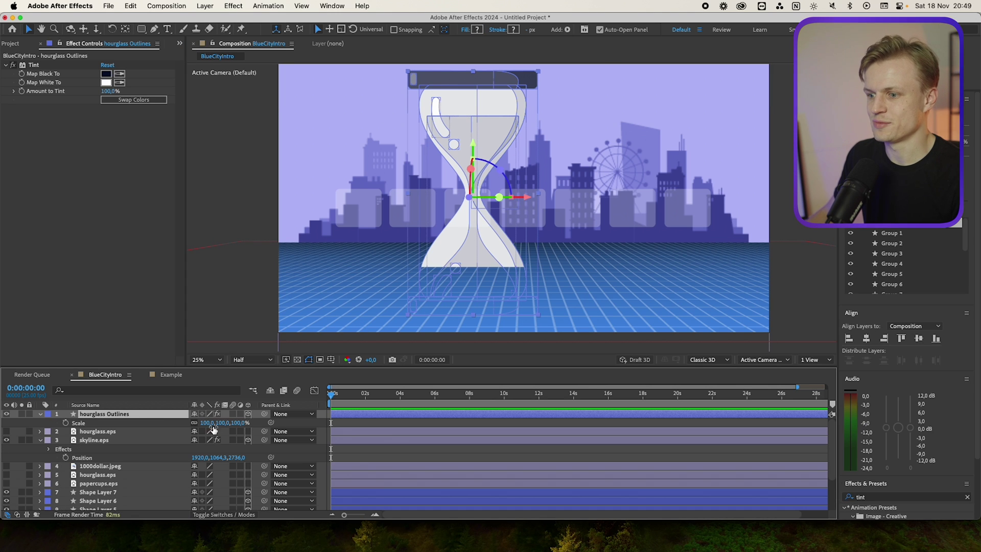
left_click_drag(226, 423, 23, 440)
key("p")
key("s")
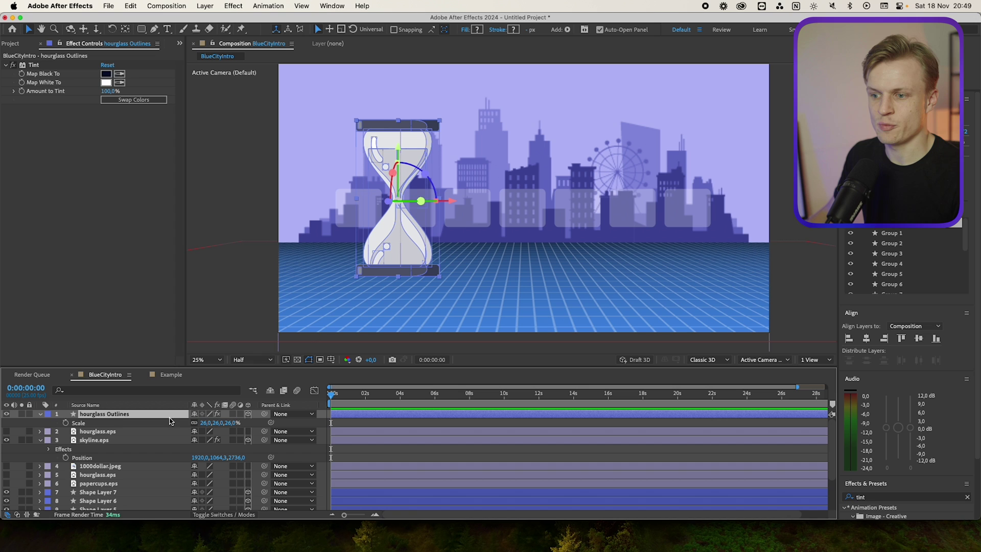
Shrink the hourglass further and set its Z rotation to 15°.
left_click_drag(217, 423, 215, 449)
key("r")
key("super+z")
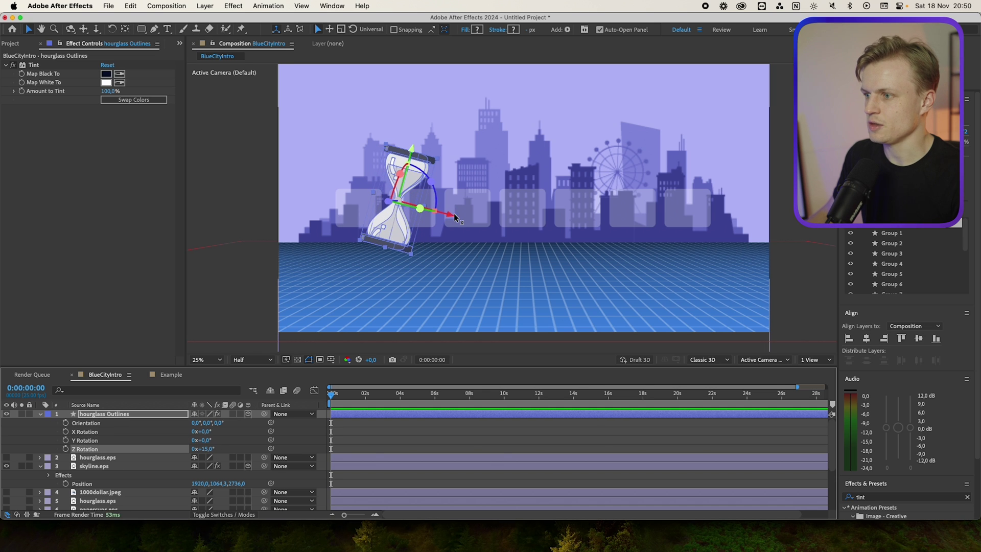
Scale the hourglass to 11.5% and move it into the sky at the scene's upper left.
left_click_drag(438, 218, 401, 207)
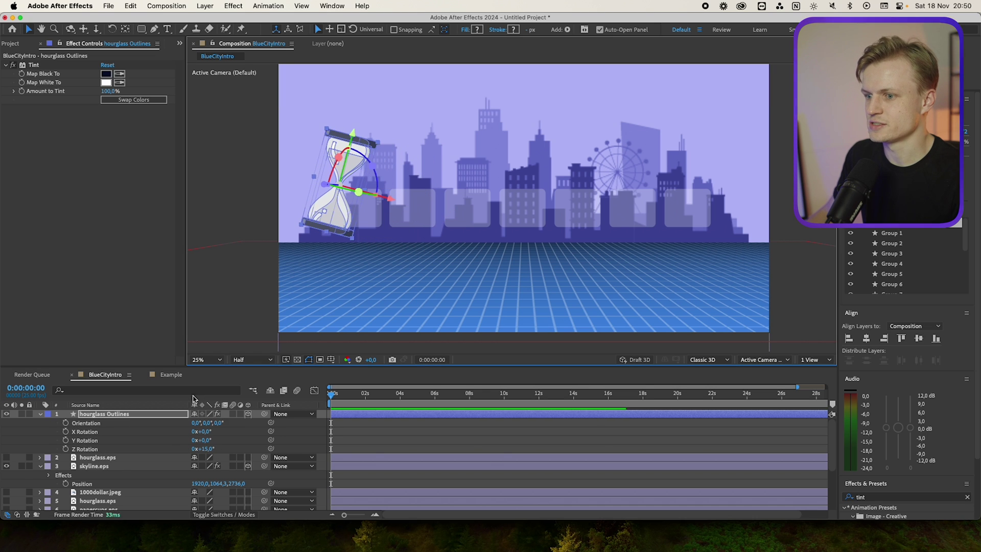
key("s")
left_click_drag(225, 423, 205, 423)
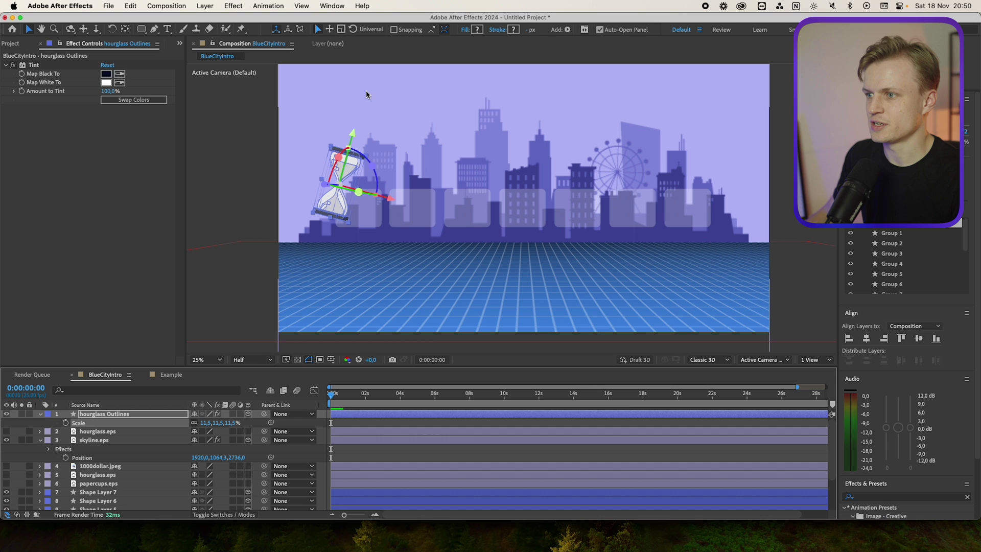
left_click_drag(348, 134, 333, 93)
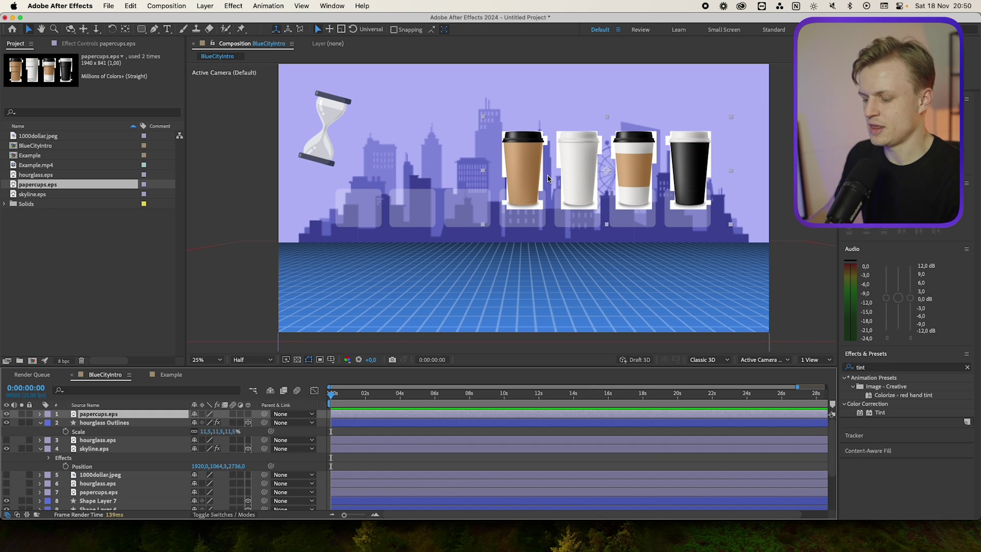
Select the 1000dollar.jpeg image among the project files.
left_click(59, 176)
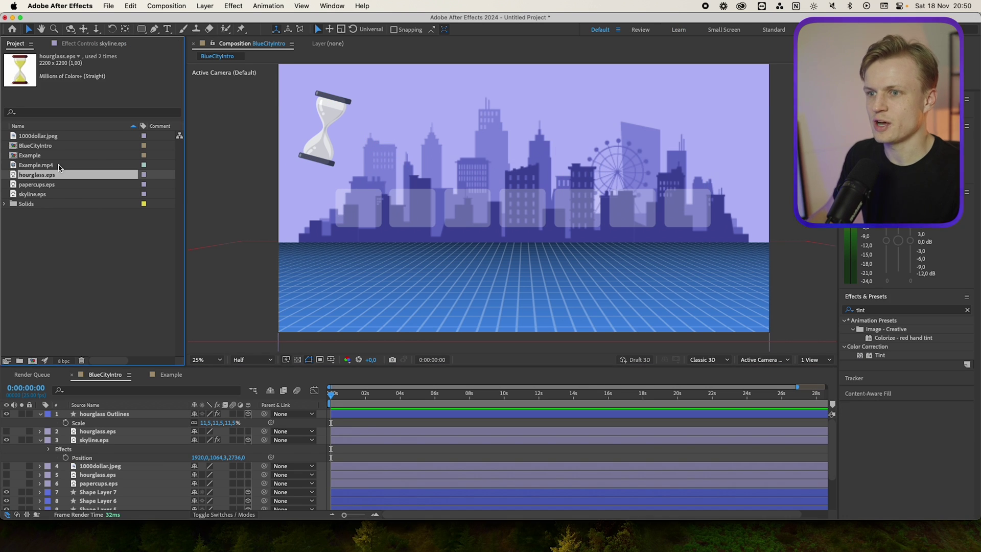
left_click(62, 137)
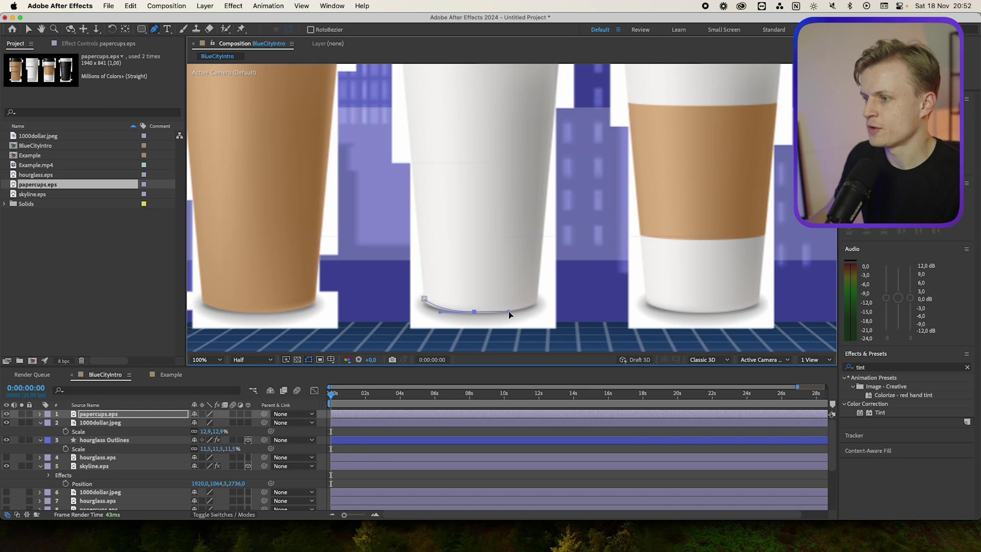
Trace a Pen tool mask on papercups.eps along the plain white cup's curved base and up to its lid's right edge.
left_click_drag(474, 311, 477, 313)
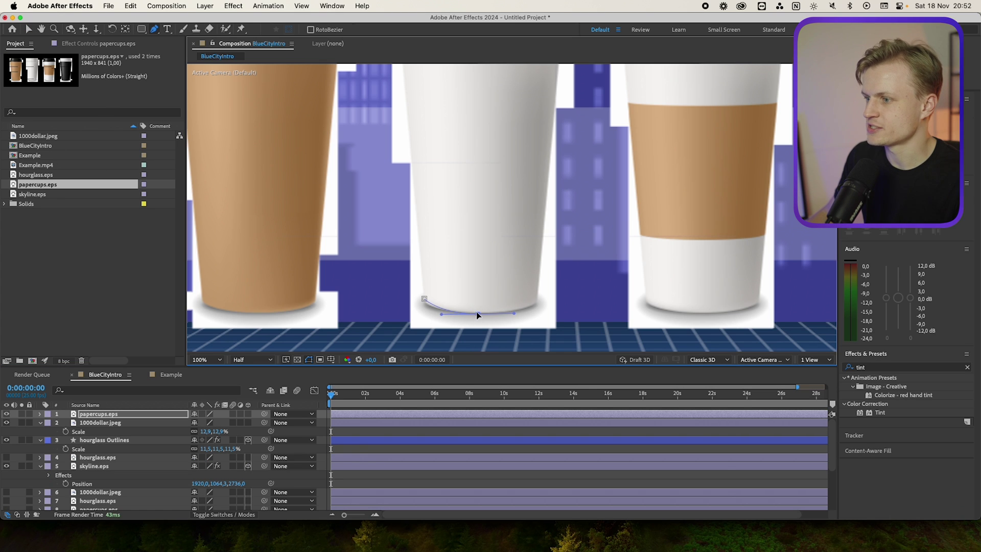
left_click_drag(538, 301, 540, 298)
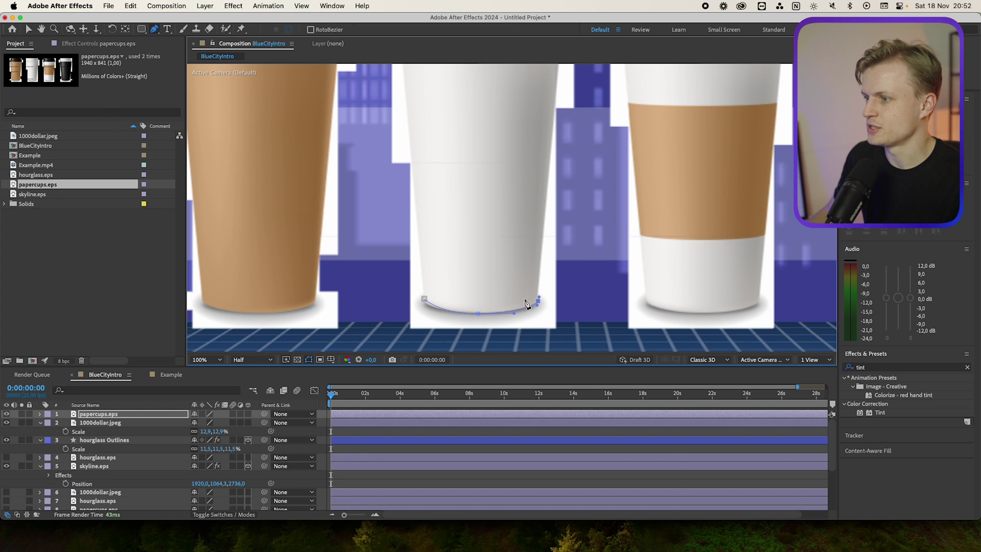
left_click(424, 300)
key("super+z")
left_click_drag(603, 232, 560, 365)
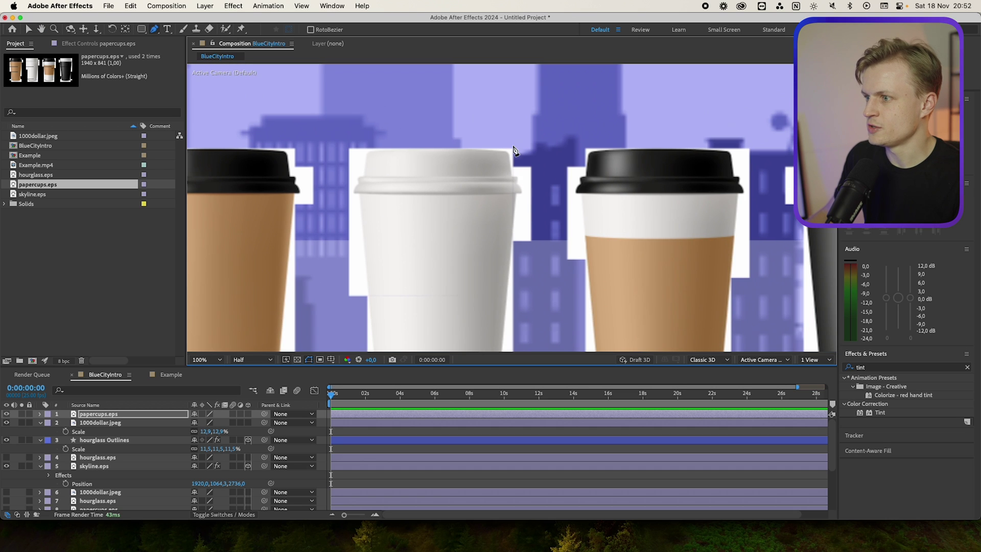
left_click(516, 182)
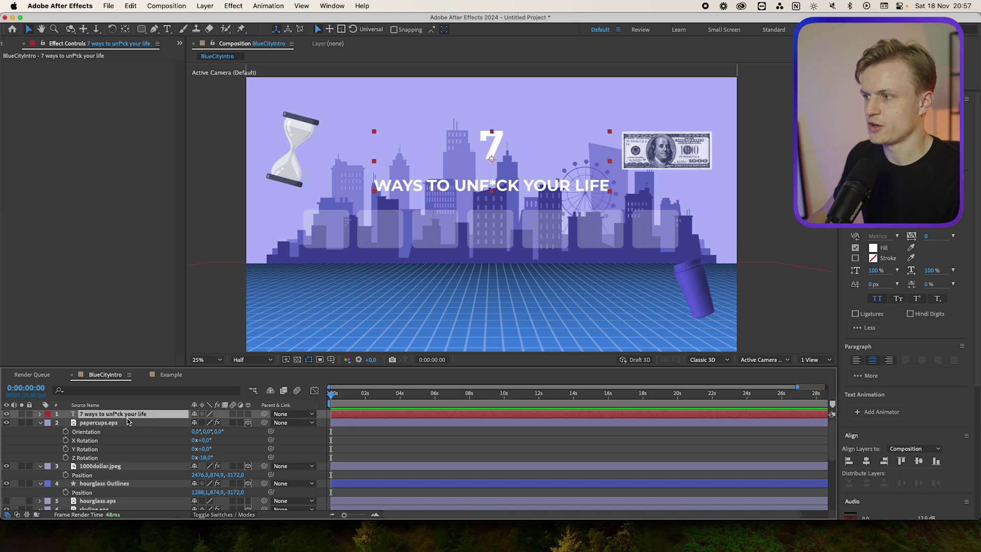
Highlight the words UNF*CK YOUR LIFE in the title with the Type tool, and return to the Selection tool.
left_click(128, 415)
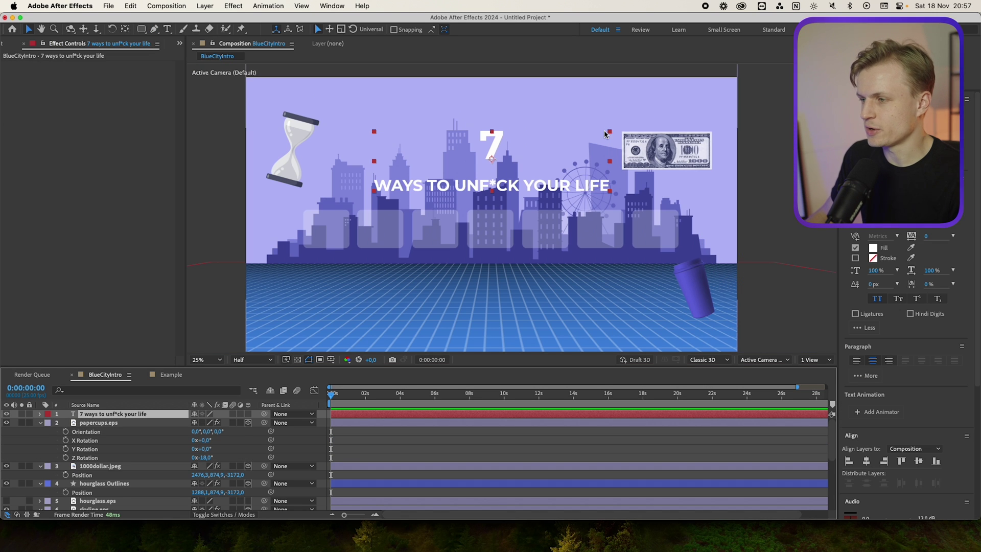
left_click(167, 30)
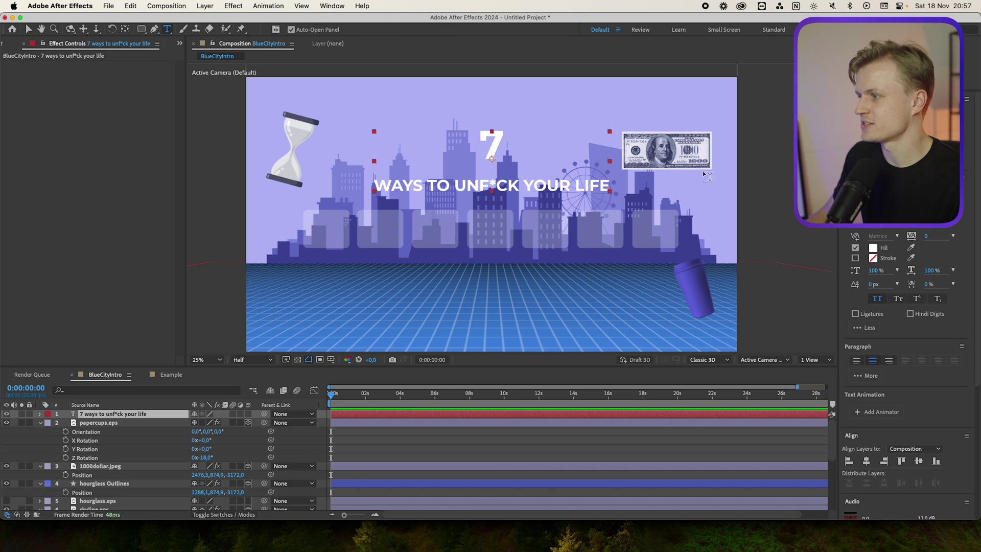
left_click_drag(455, 185, 609, 185)
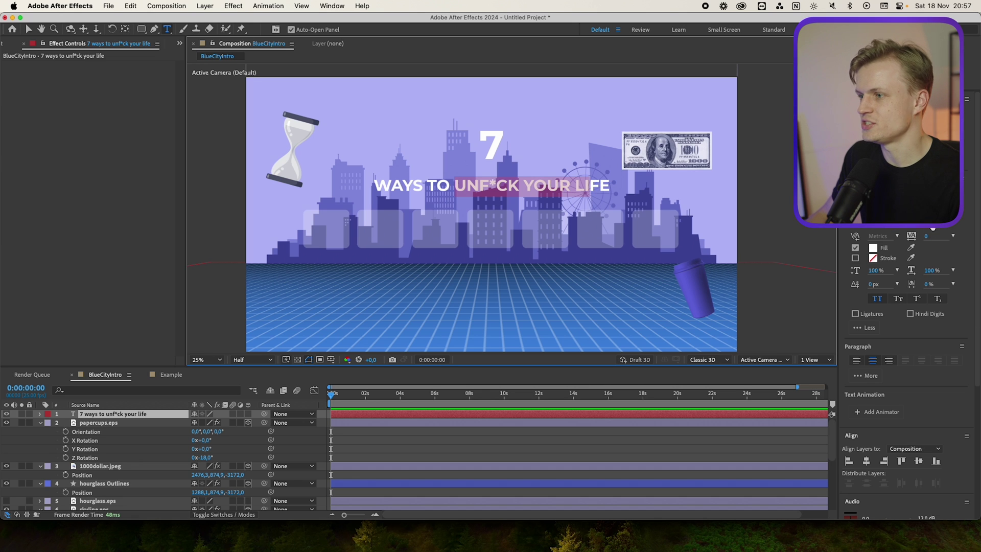
left_click(28, 29)
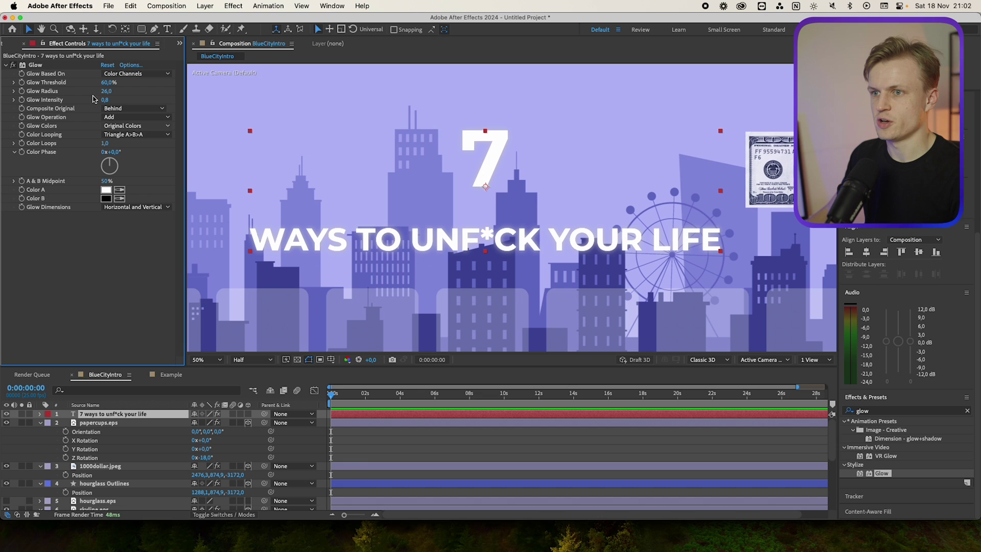
Add a Drop Shadow layer style to the title text layer.
left_click(31, 65)
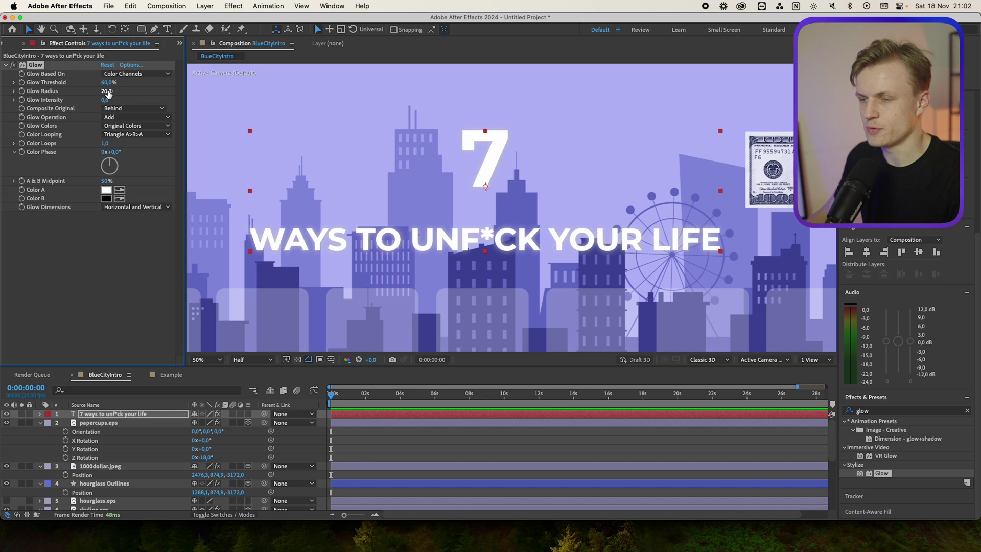
left_click(137, 93)
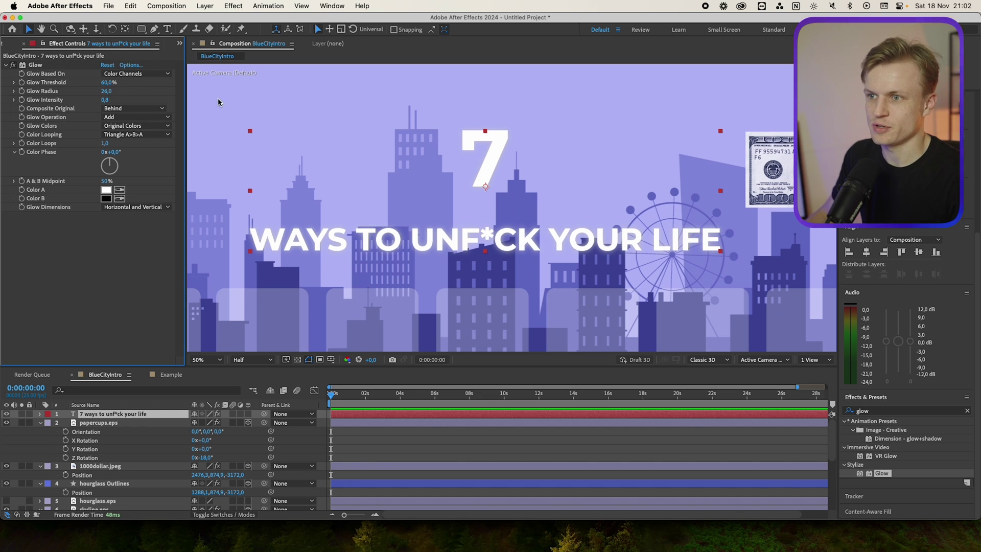
right_click(127, 414)
mouse_move(198, 375)
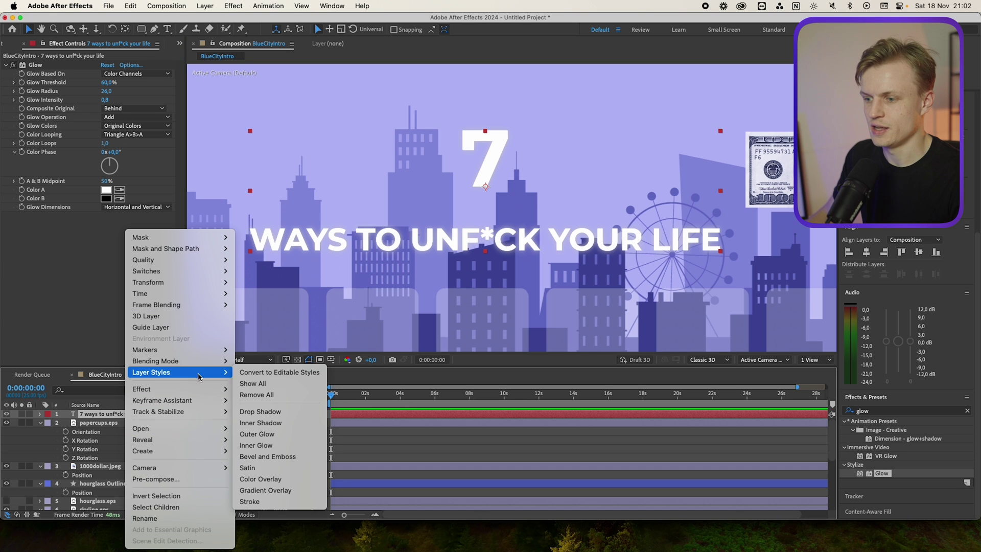
left_click(260, 412)
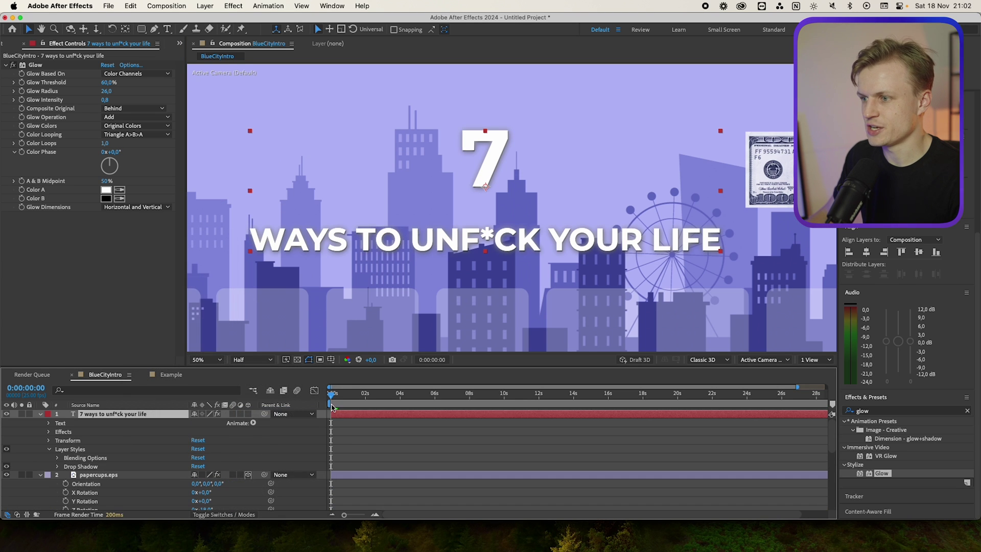
Soften the title's drop shadow by setting its opacity to 25%.
left_click(58, 466)
scroll(96, 469, "down", 5)
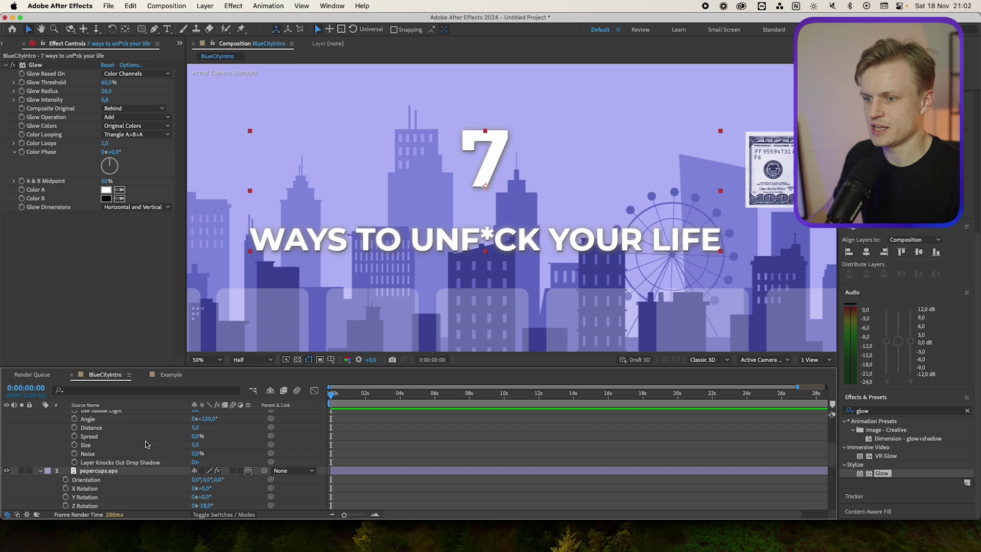
scroll(146, 445, "up", 1)
left_click_drag(196, 454, 167, 447)
scroll(200, 447, "up", 4)
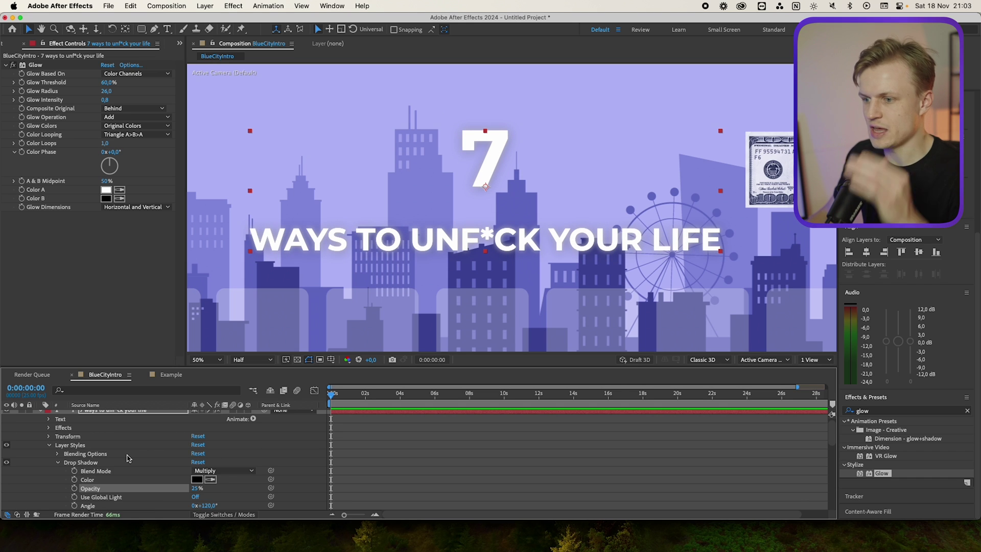
Make the title text a 3D layer.
scroll(240, 424, "up", 5)
left_click(249, 415)
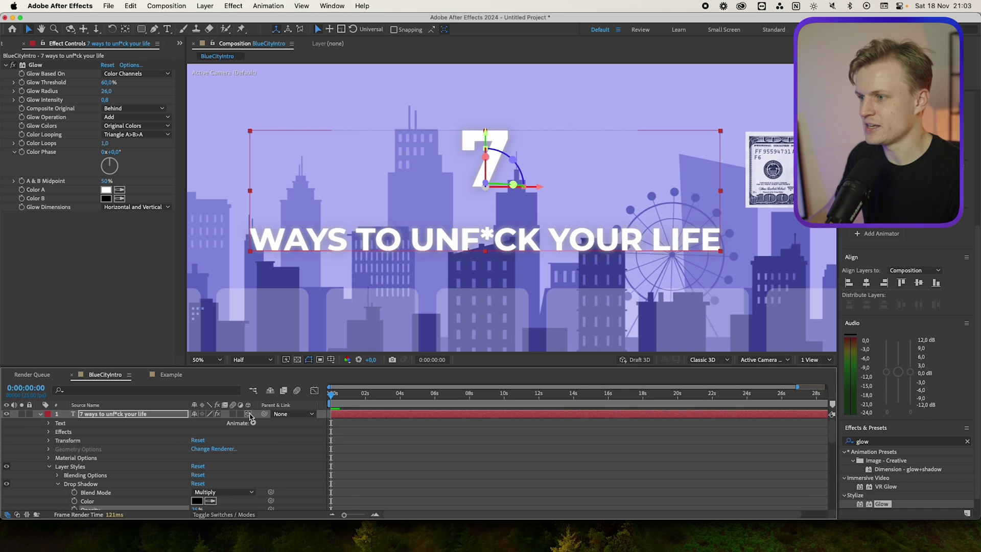
scroll(471, 215, "down", 2)
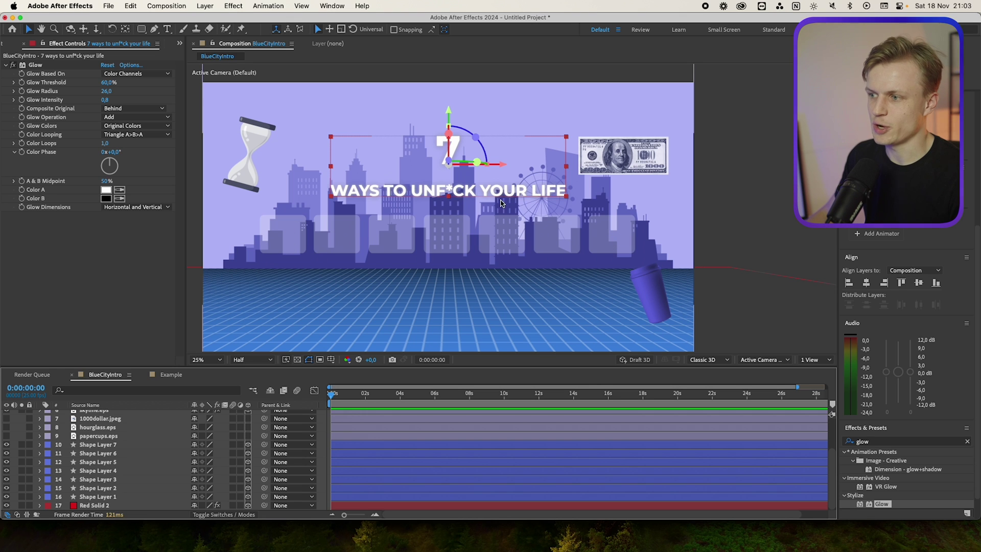
Check the blocks in the Example composition, and pre-compose Shape Layers 1 to 7 of BlueCityIntro as Blocks.
left_click(154, 377)
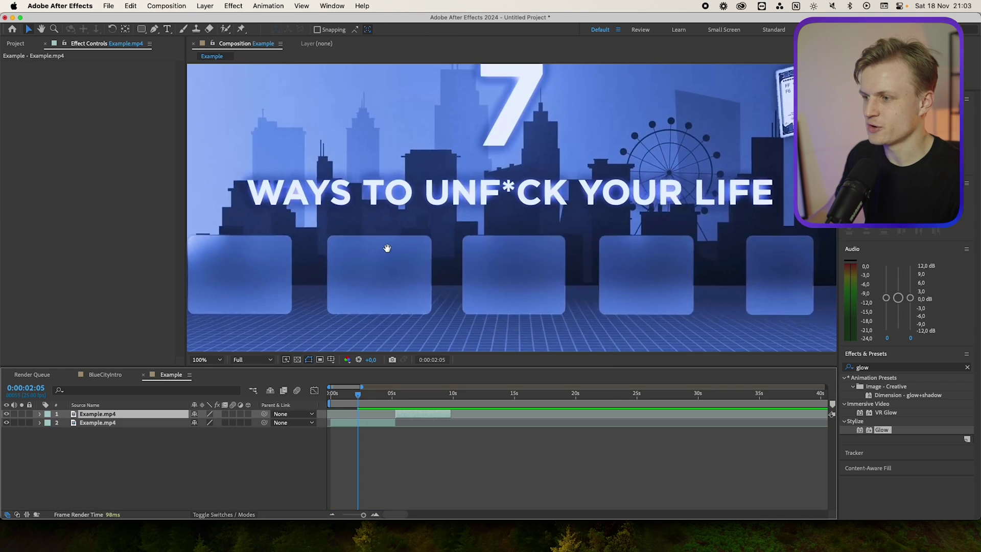
left_click_drag(387, 248, 582, 178)
left_click_drag(409, 264, 342, 168)
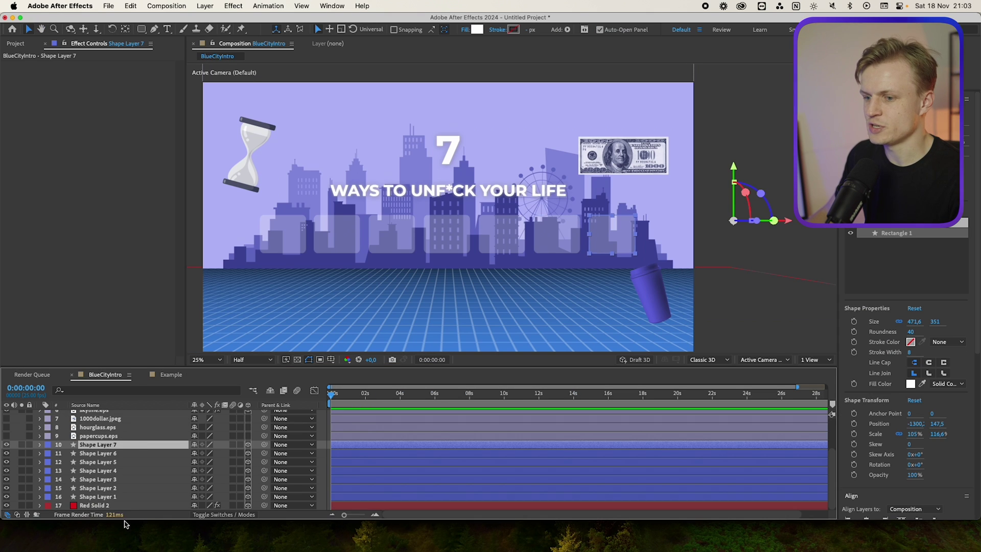
left_click(116, 497, "shift")
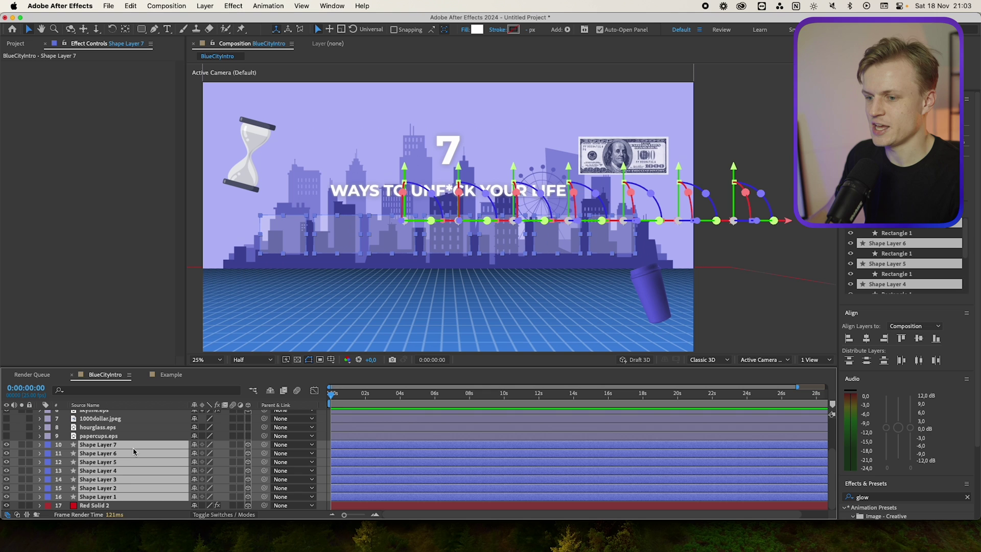
key("super+shift+c")
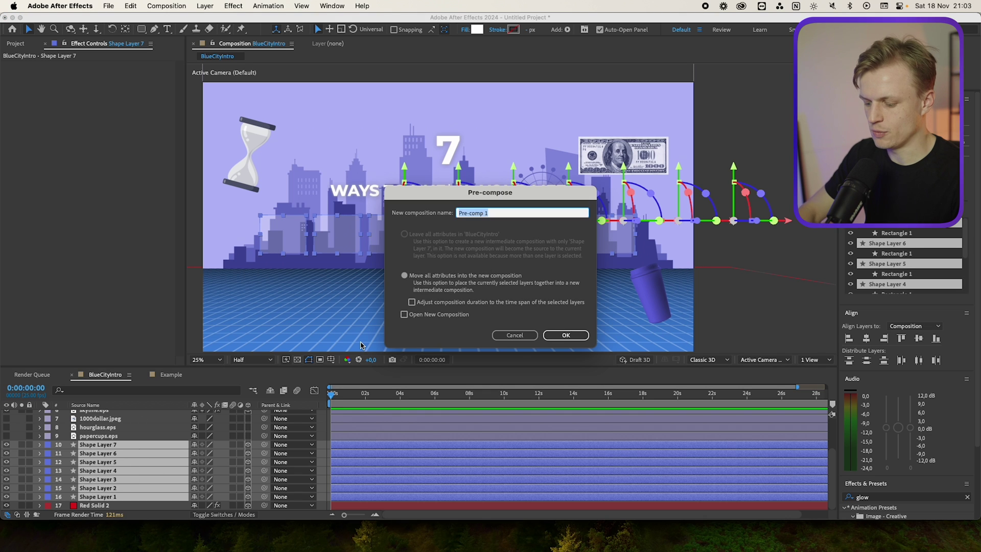
type("Bloc")
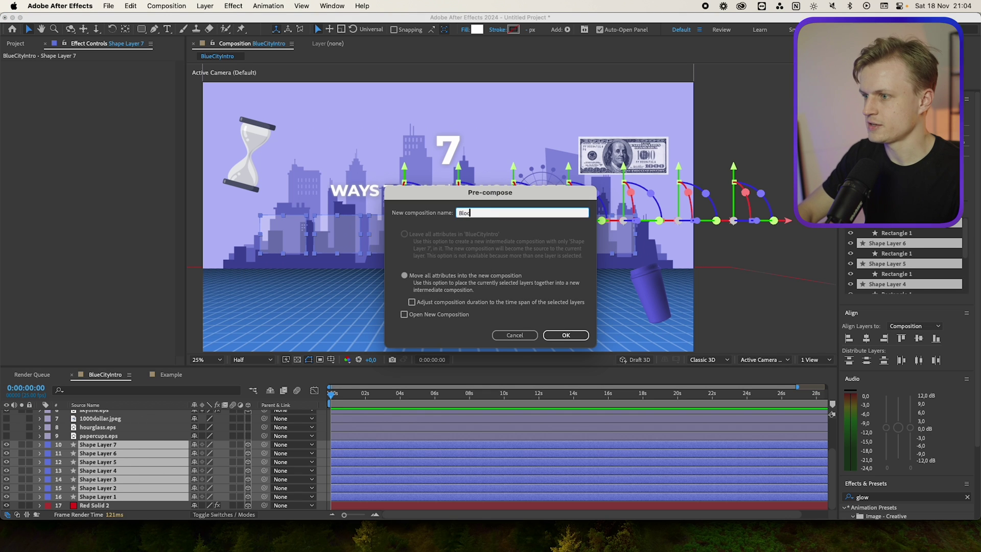
type("ks")
key("Return")
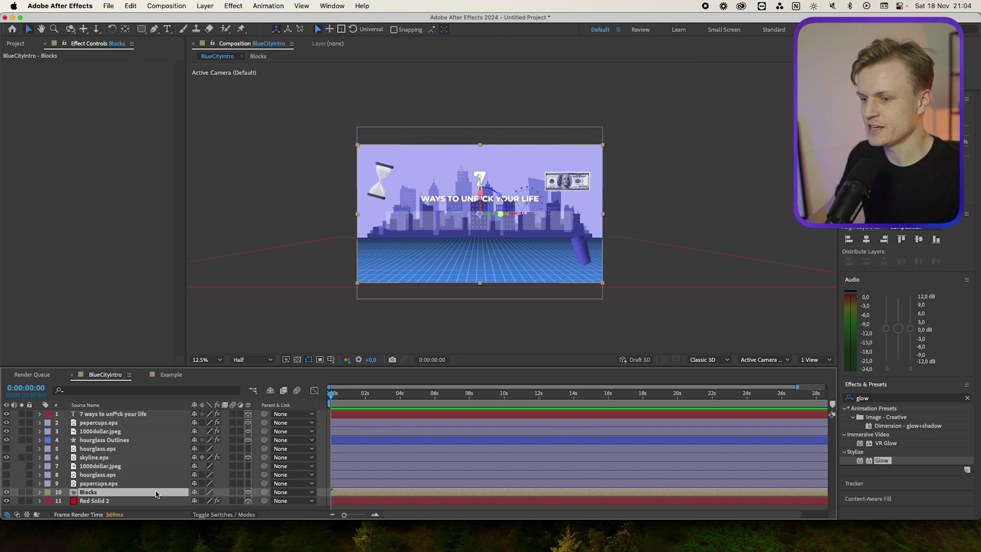
Duplicate the Blocks layer and apply Tint to the upper copy, mapping both black and white to black.
key("period")
key("super+d")
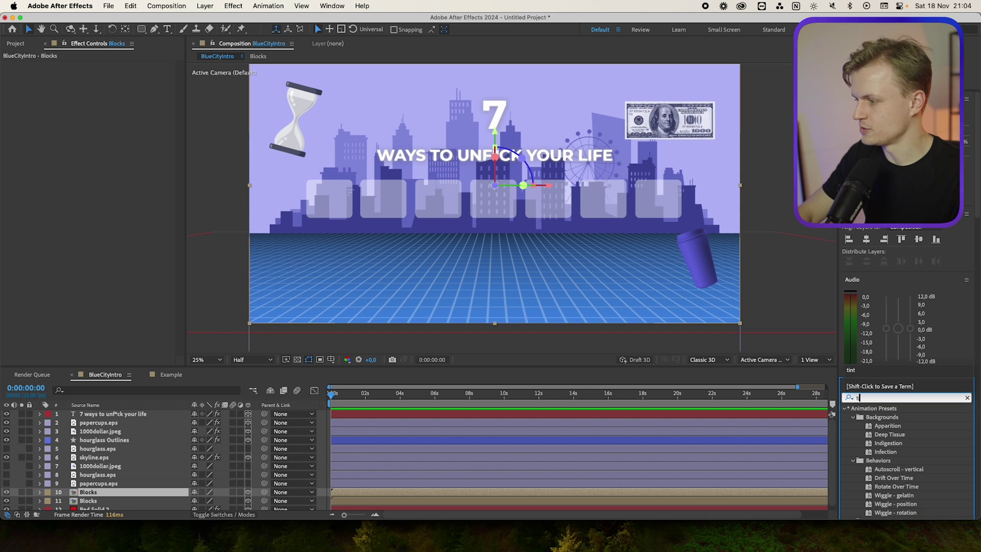
type("nt")
double_click(880, 443)
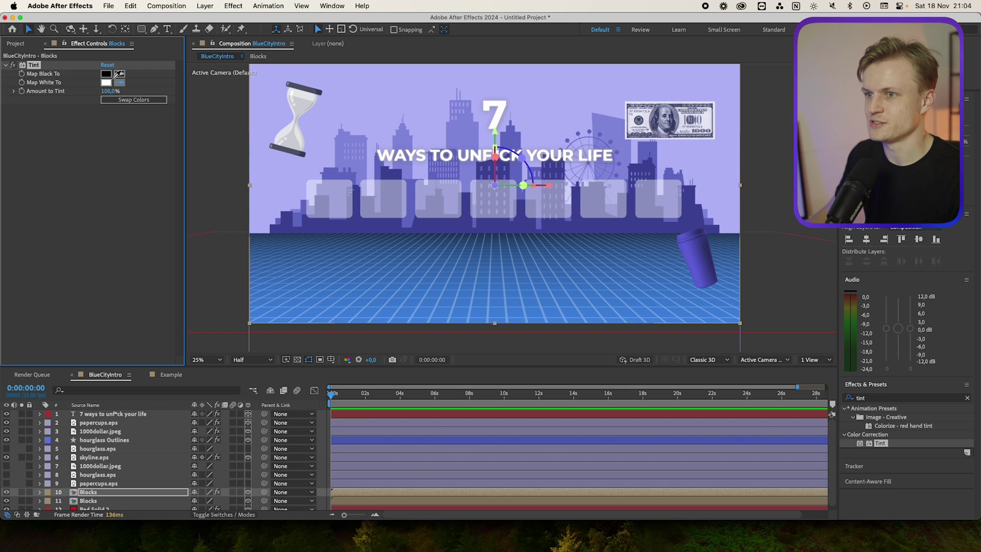
left_click(106, 73)
Mask the tinted Blocks copy with a wide rectangle over the blocks' upper part, inverted and feathered by 114 pixels.
left_click_drag(142, 28, 180, 35)
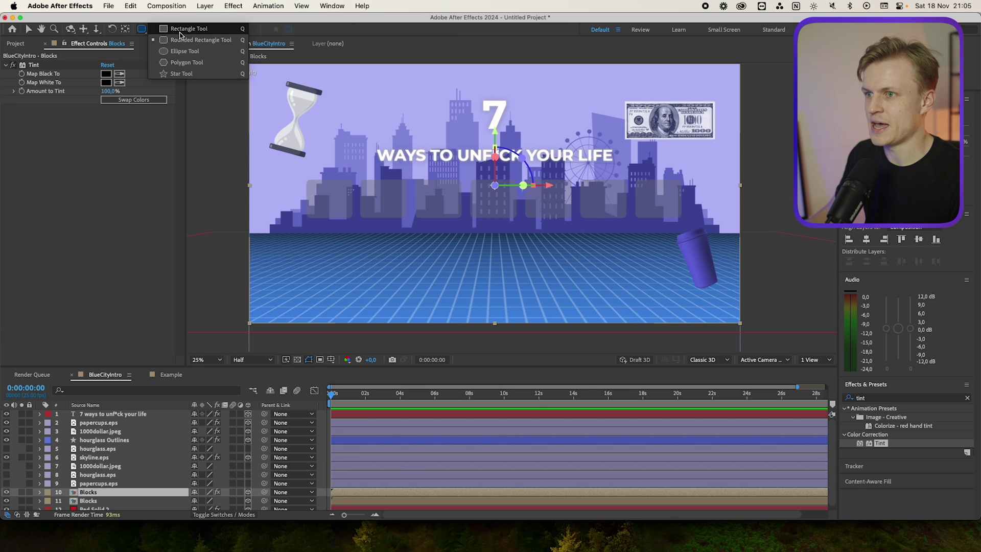
left_click(182, 32)
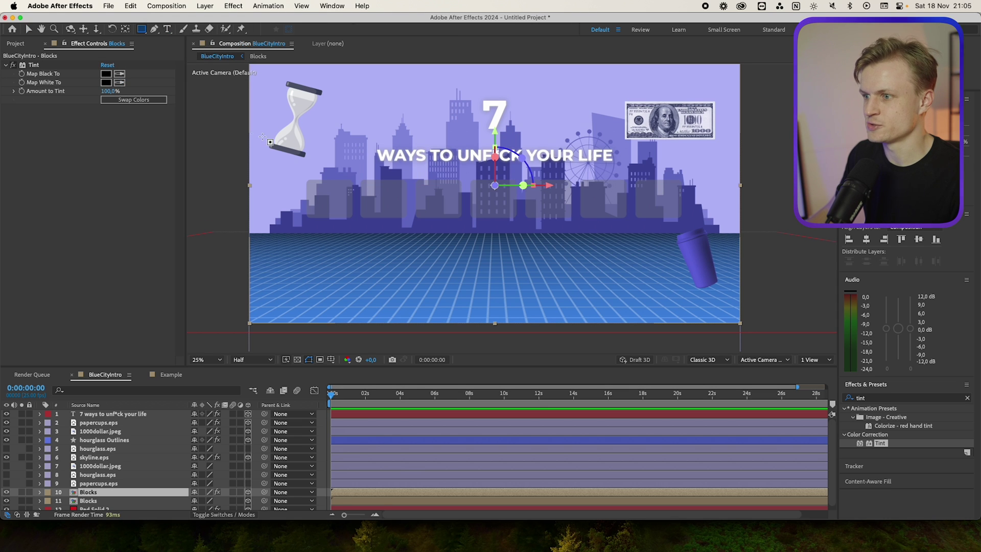
left_click_drag(215, 134, 779, 194)
left_click(229, 506)
scroll(256, 498, "down", 3)
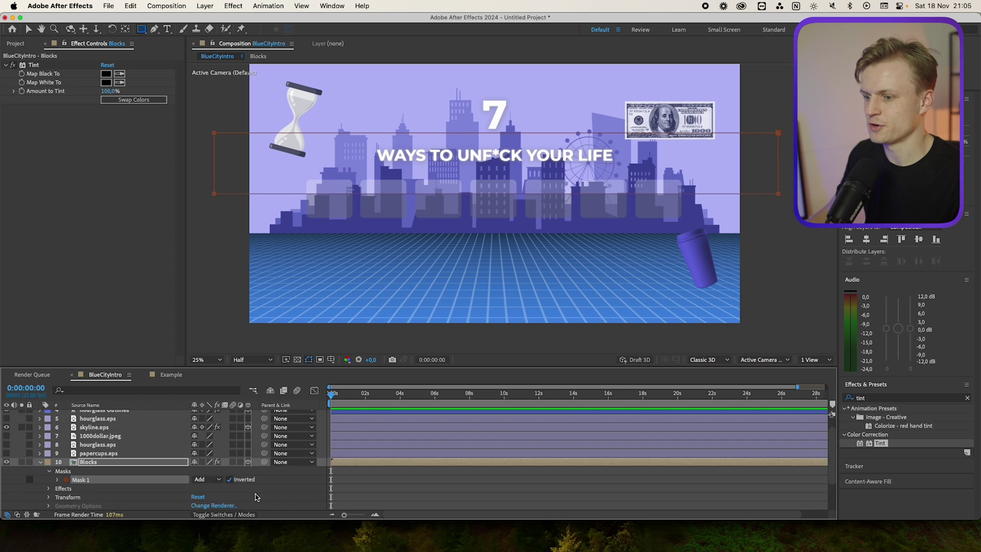
key("f")
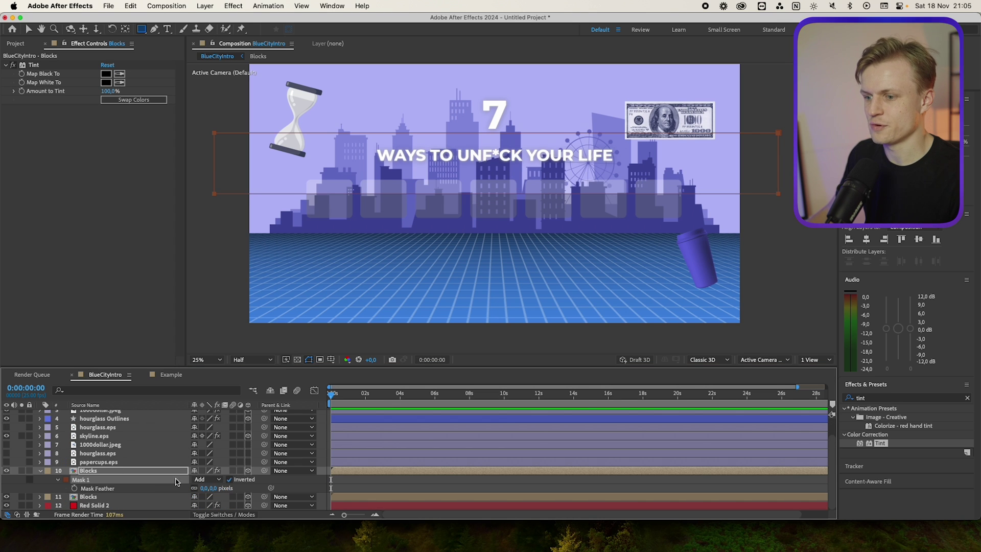
left_click_drag(207, 488, 261, 481)
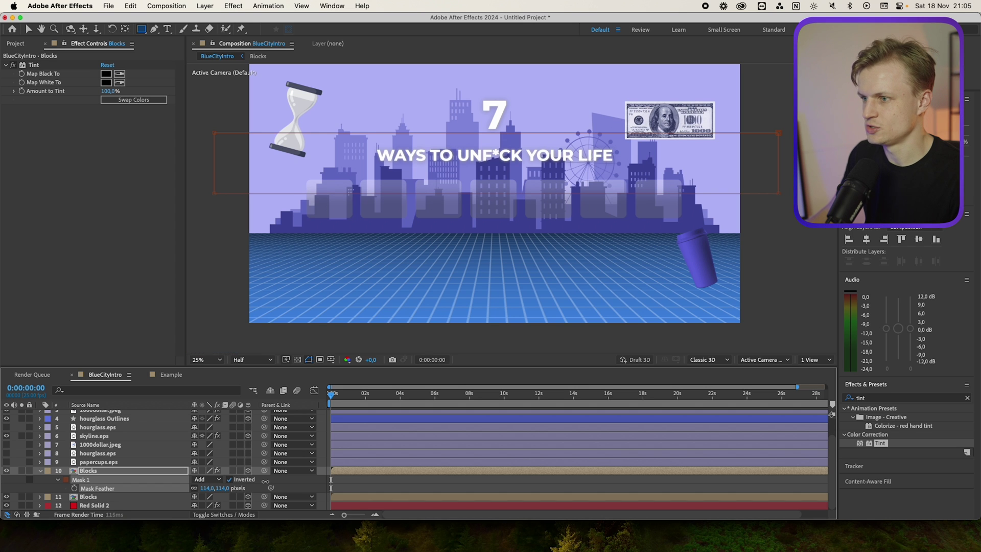
Move the tinted Blocks copy down toward the floor and set its X rotation to -90°.
left_click(128, 470)
key("v")
left_click_drag(503, 147, 504, 177)
key("r")
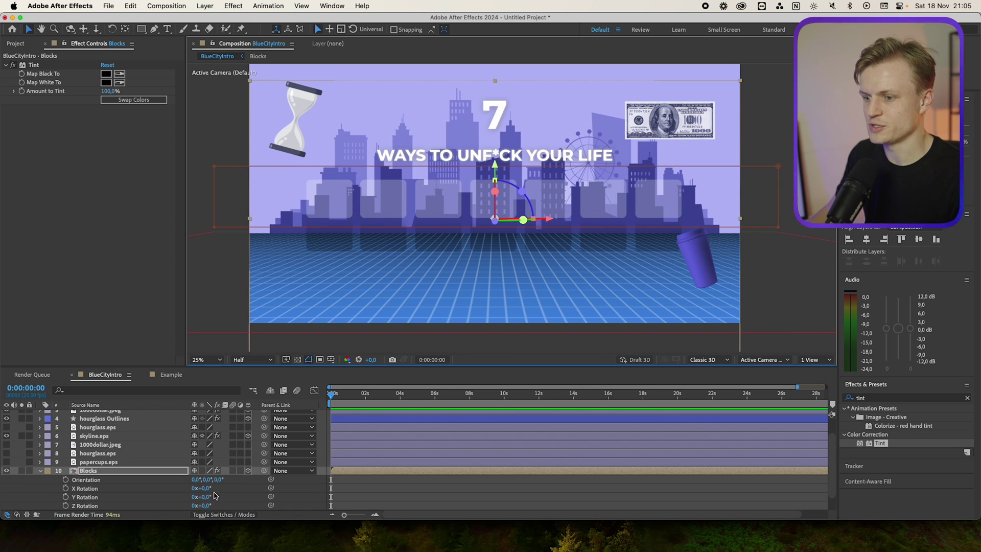
left_click(204, 488)
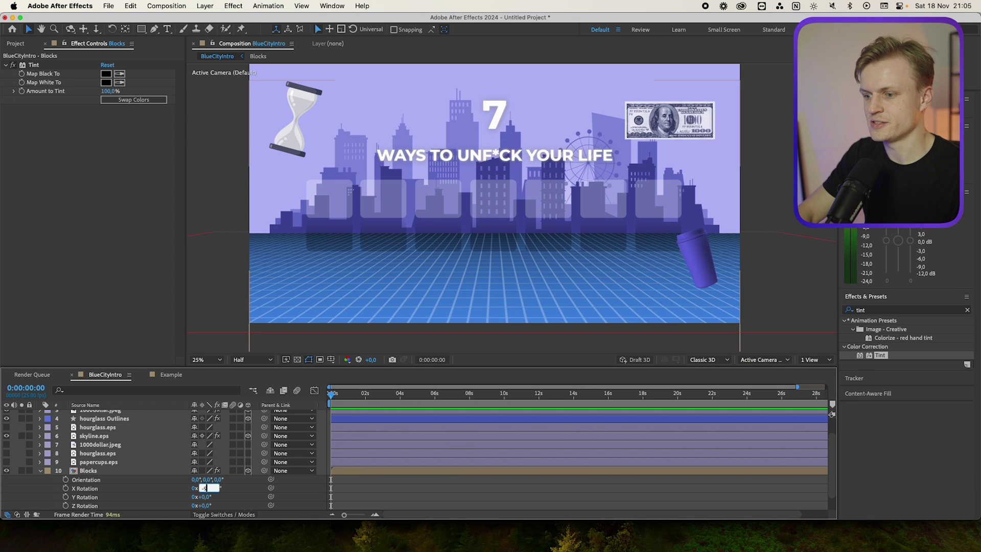
type("-90")
key("Return")
Place the tinted Blocks copy on the grid floor at position 1920, 1604, -1460 and stretch it in depth as a shadow.
left_click_drag(495, 166, 498, 201)
key("p")
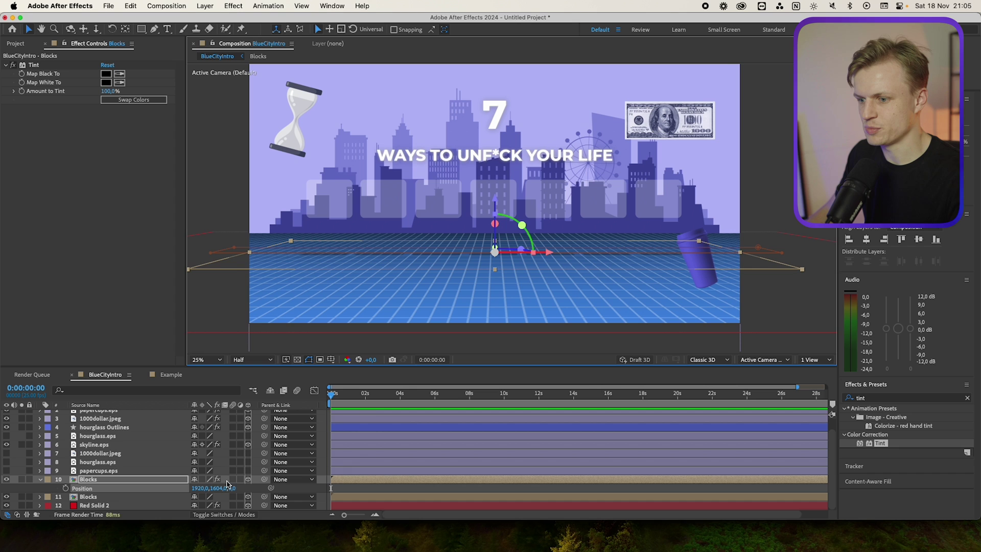
mouse_move(219, 488)
left_mouse_down()
mouse_move(232, 491)
mouse_move(203, 489)
left_mouse_up()
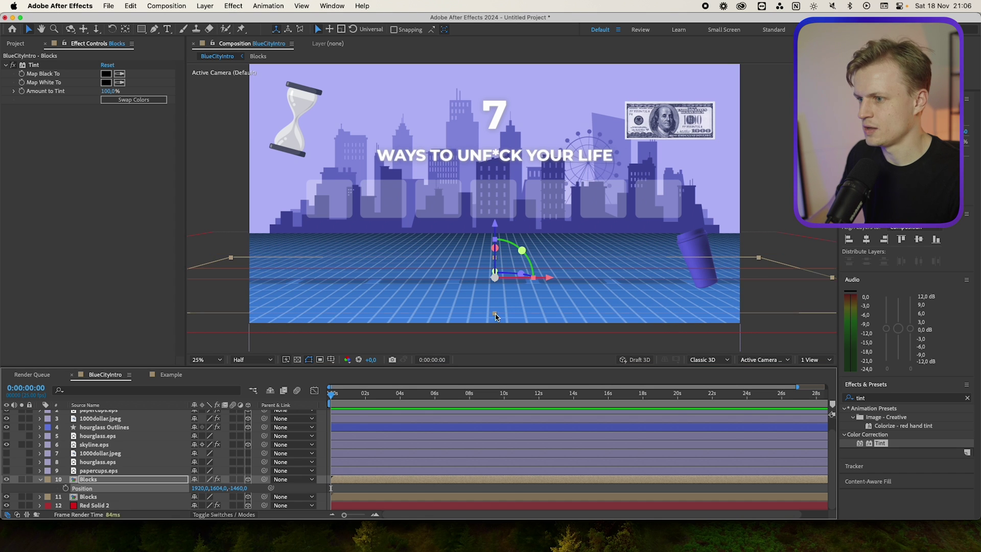
left_click_drag(494, 314, 504, 347)
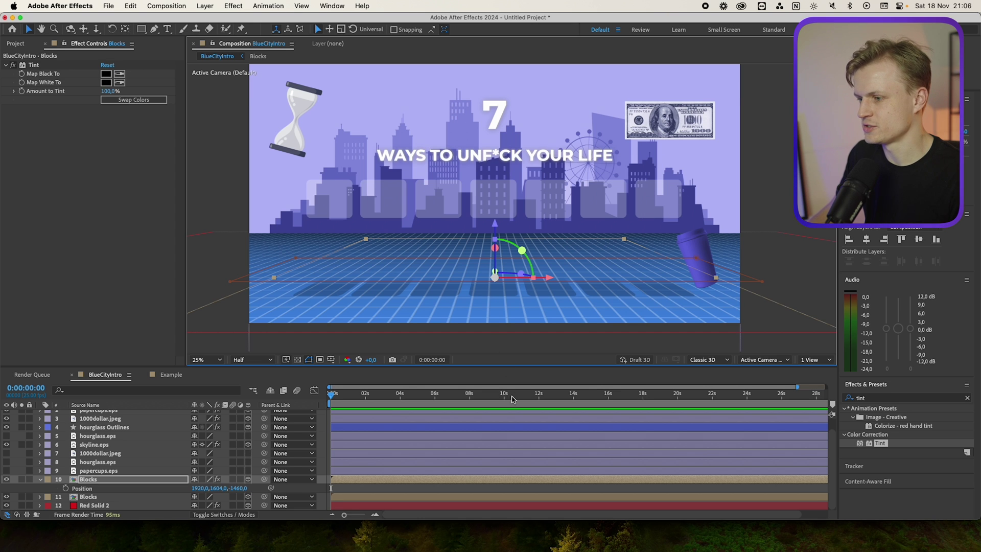
left_click(303, 290)
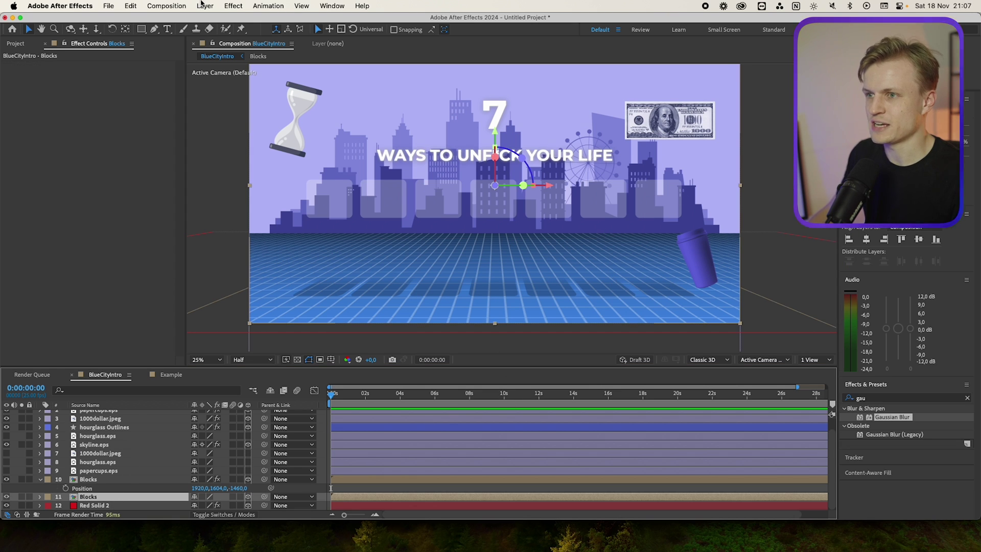
Create an adjustment layer above the two Blocks layers.
left_click(205, 6)
mouse_move(240, 21)
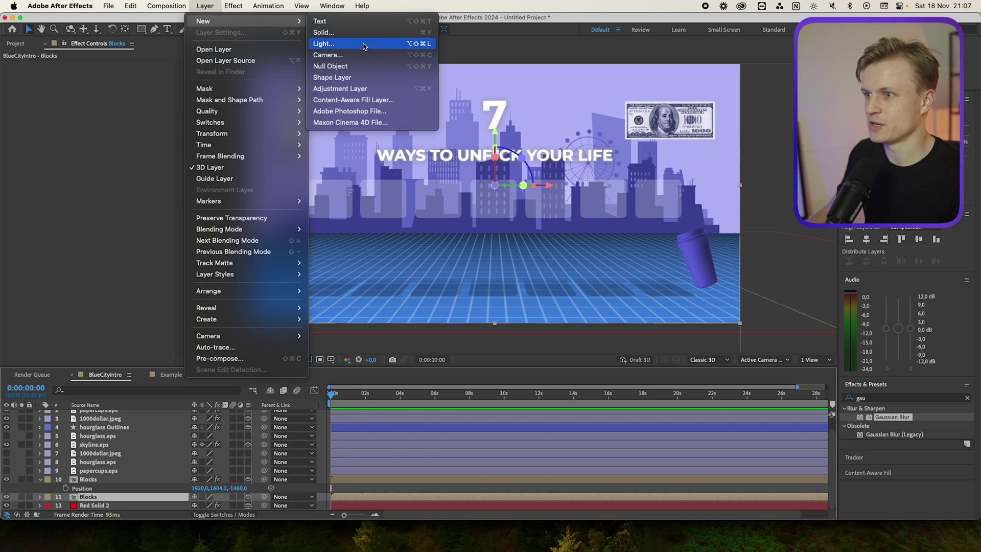
left_click(340, 89)
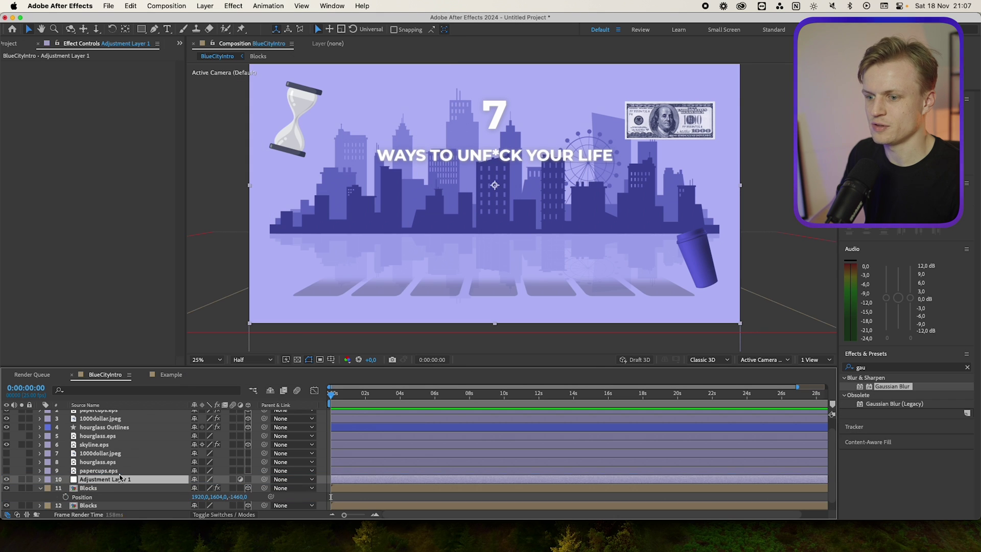
Move the skyline.eps layer below both Blocks layers in the stacking order.
scroll(125, 458, "up", 1)
left_click(98, 457)
scroll(102, 455, "down", 2)
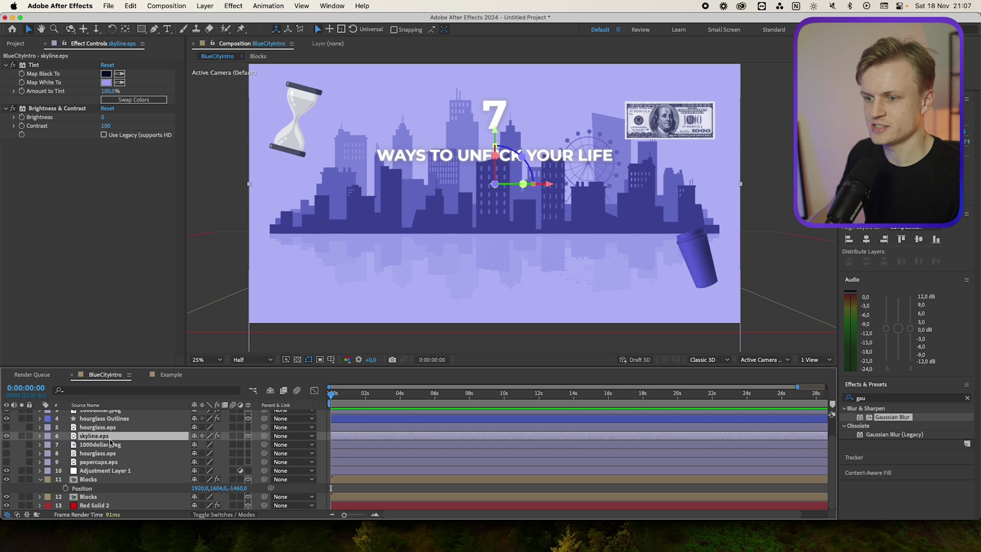
left_click_drag(111, 440, 100, 500)
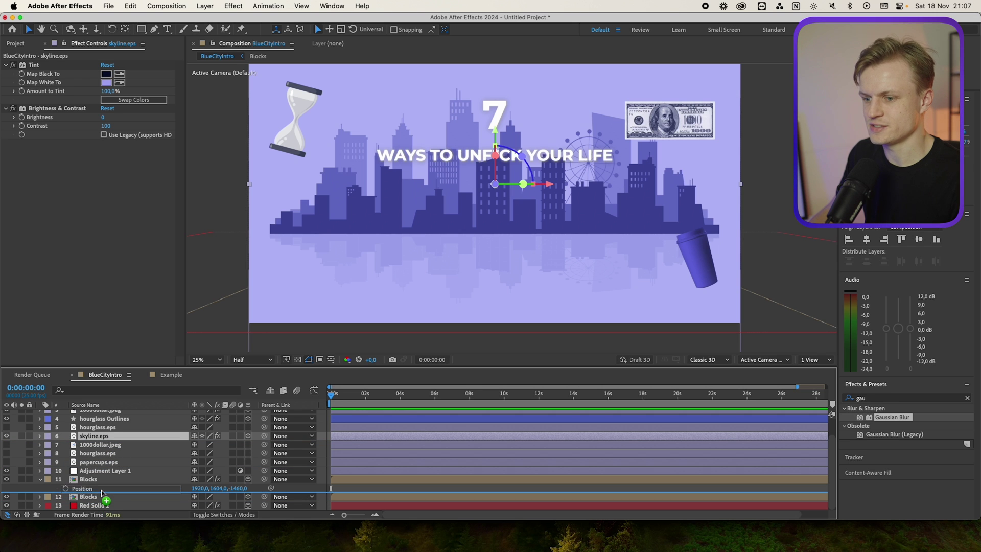
Rename the tinted Blocks copy as "blocks shadow".
left_click(94, 471)
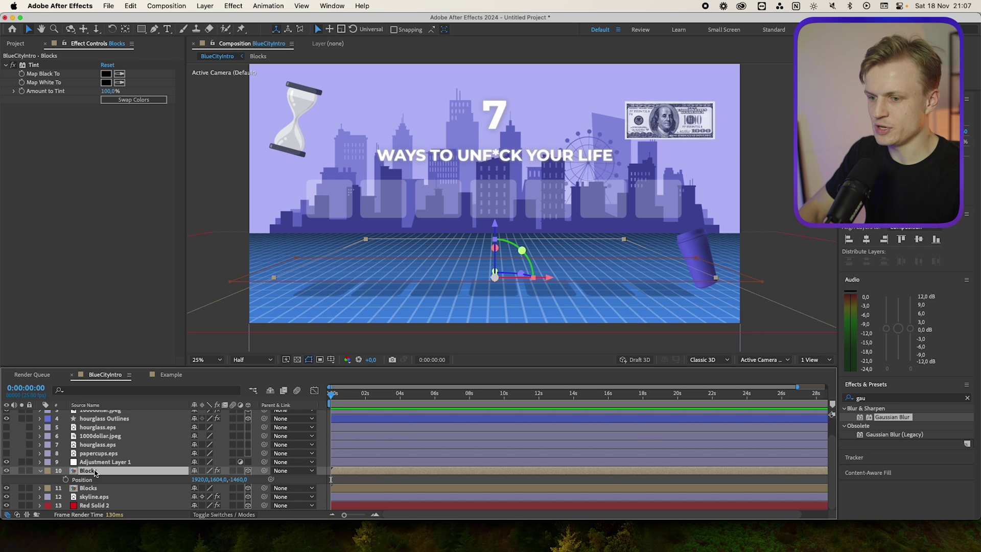
key("Return")
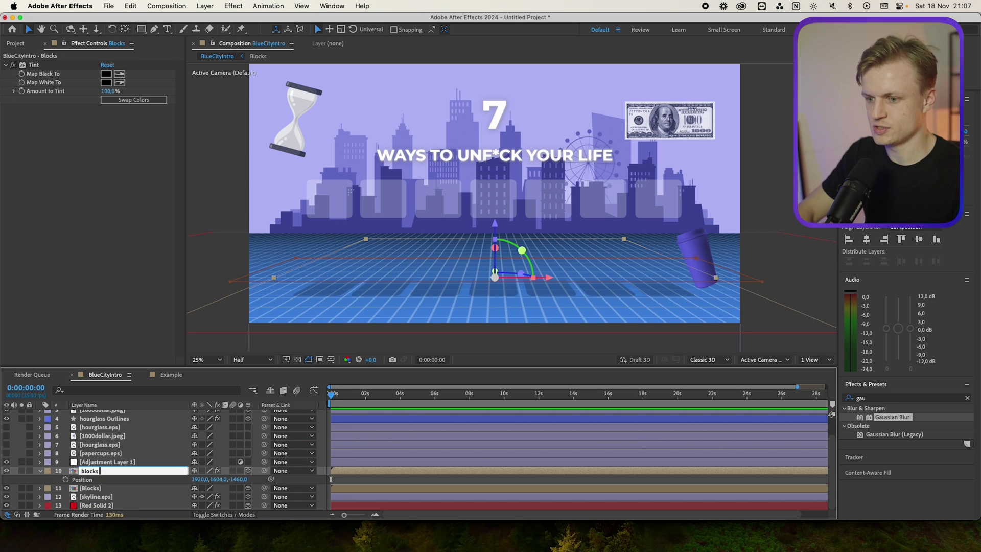
type("blocks shadfoow")
key("Return")
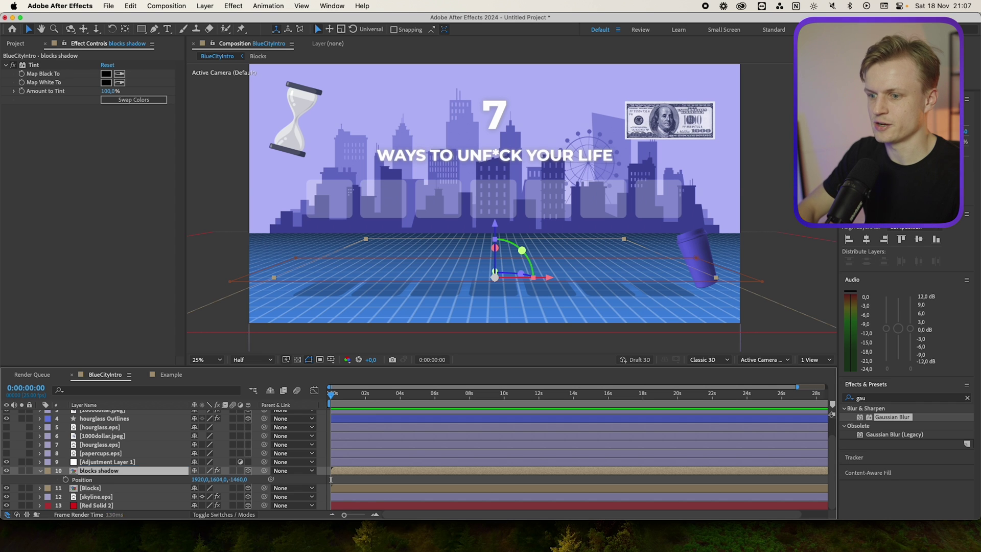
Rename the adjustment layer as "blocks blur".
key("super+Up")
key("Return")
type("blocks b")
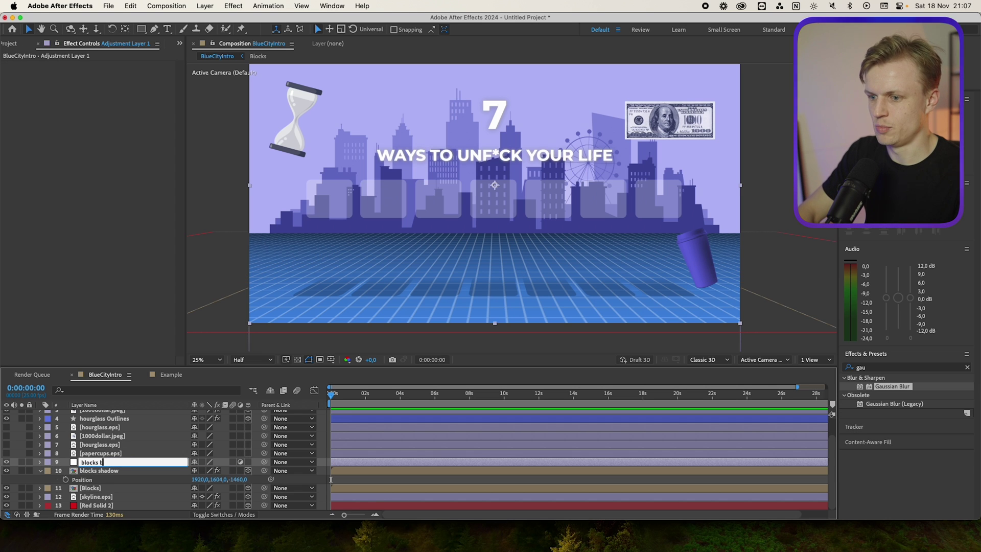
type("lur")
key("Return")
Apply Gaussian Blur with a blurriness of 65.6 to the blocks blur layer, using the Blocks layer as its track matte.
left_click_drag(904, 394, 95, 462)
left_click(230, 516)
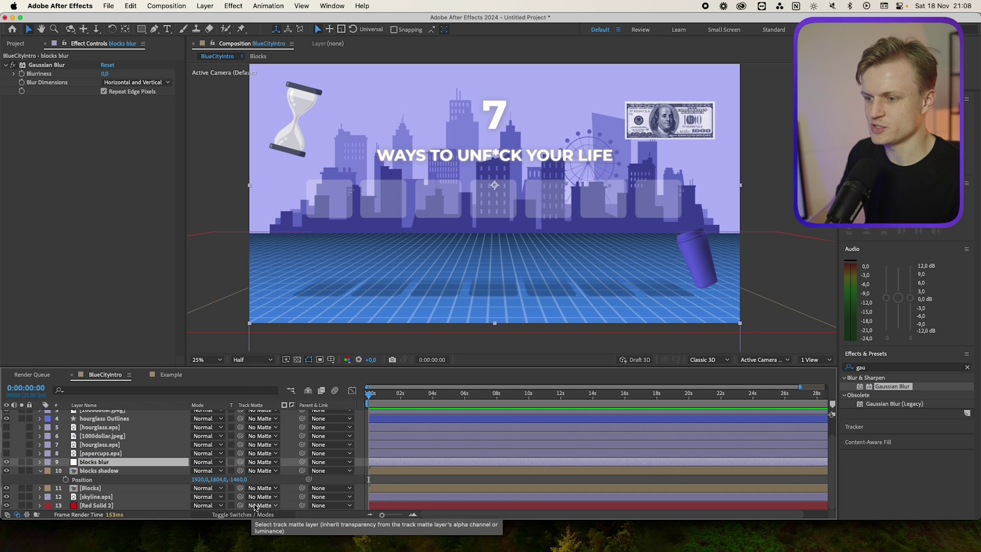
left_click(265, 463)
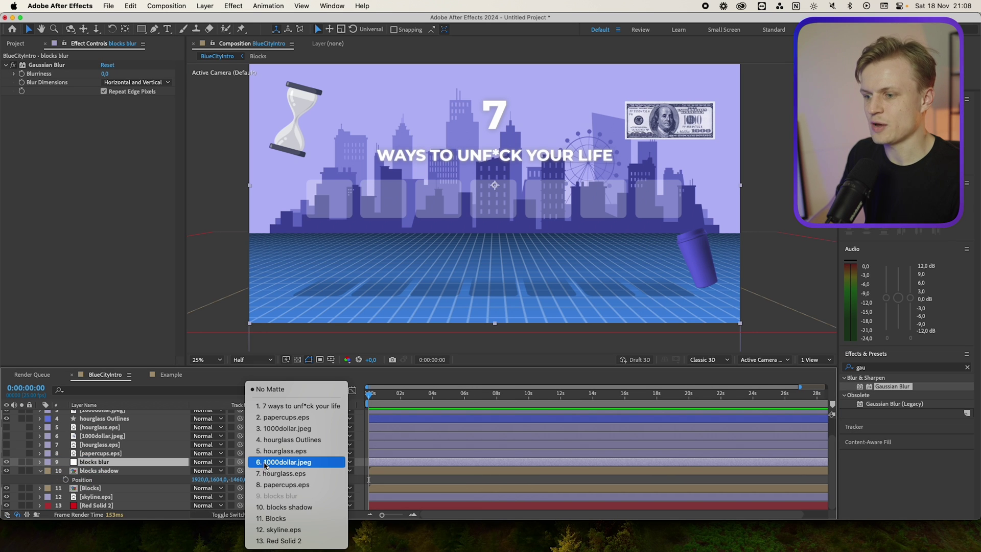
left_click(280, 519)
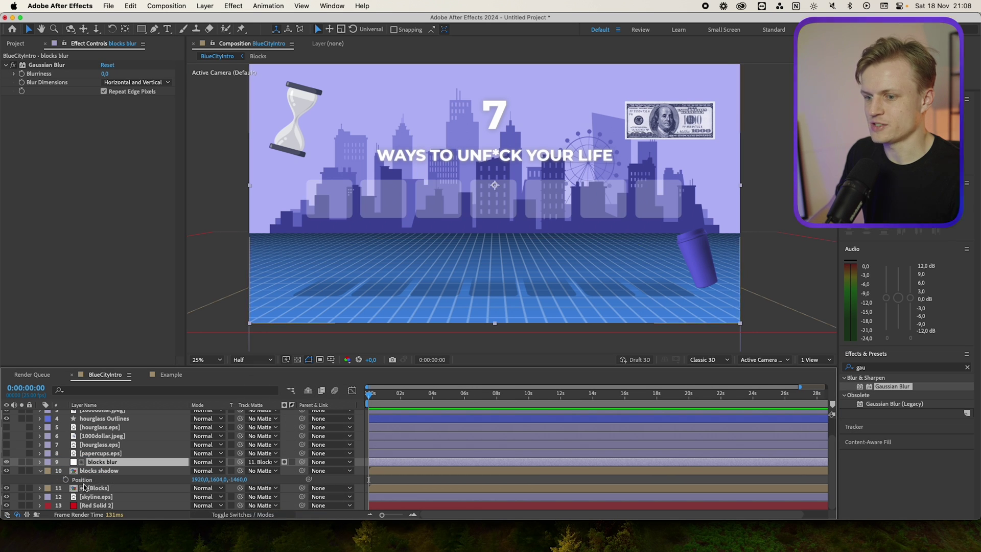
left_click_drag(104, 74, 248, 75)
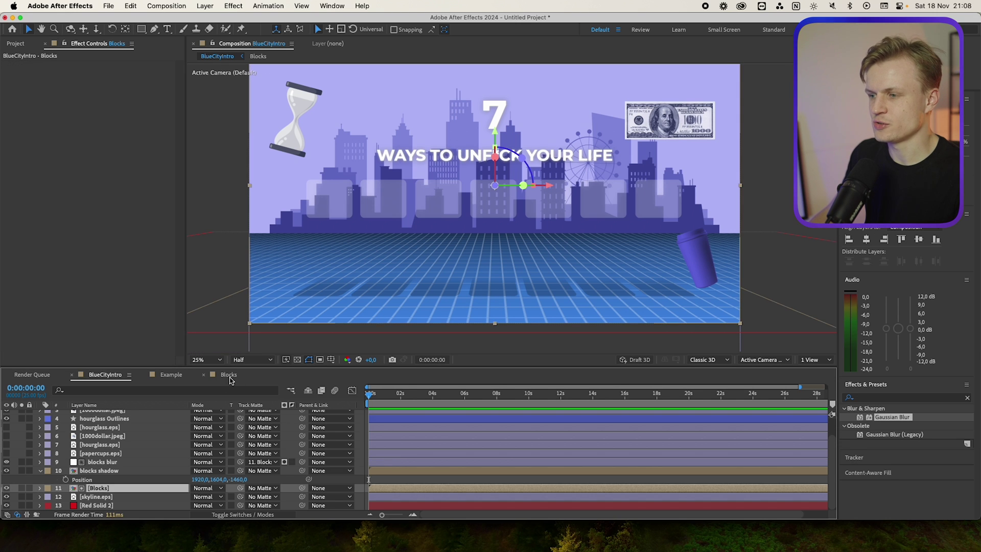
Set the opacity of all seven shape layers in the Blocks composition to 100%.
left_click(230, 378)
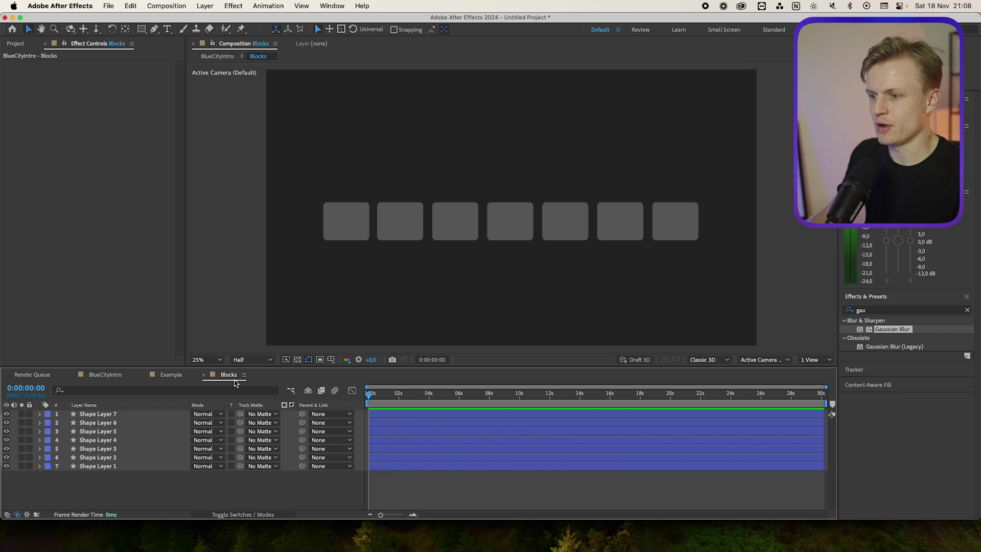
left_click(130, 414)
left_click(122, 466, "shift")
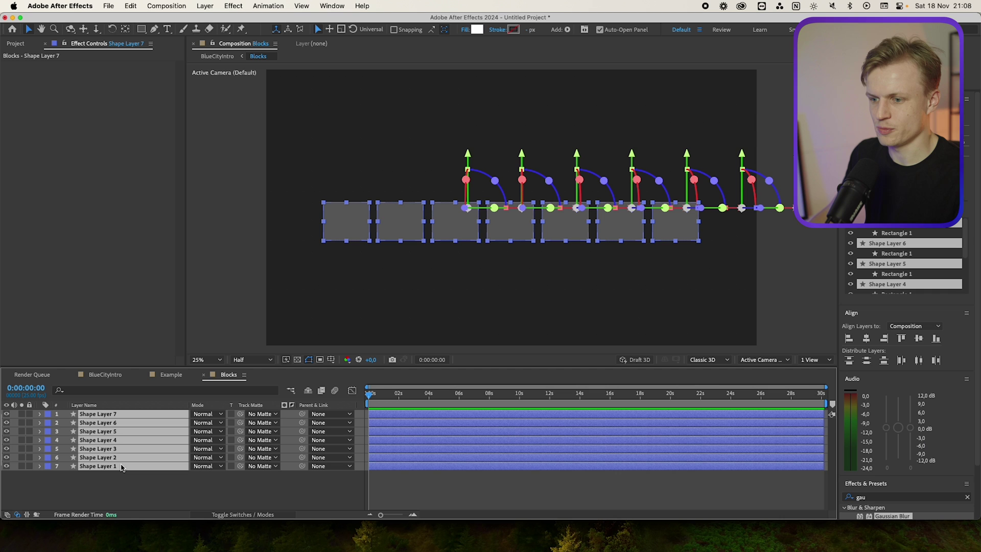
key("t")
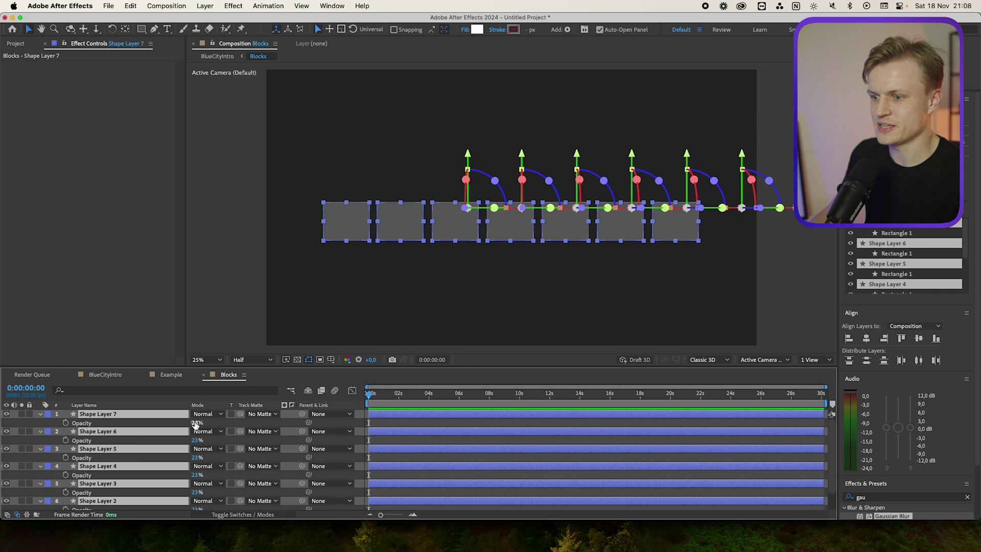
left_click_drag(195, 423, 534, 428)
left_click(460, 425)
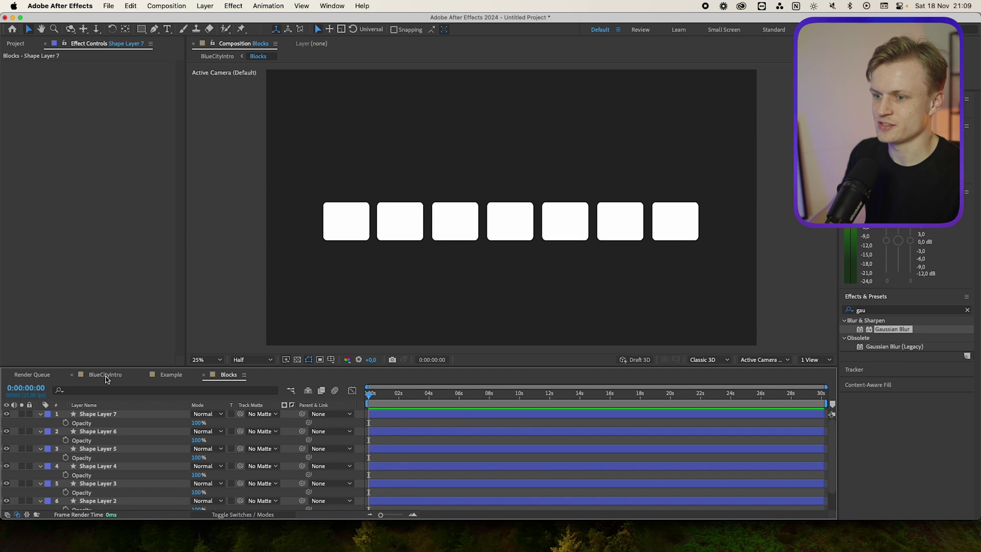
Duplicate the Blocks layer in BlueCityIntro, keeping the lower one as the blur's matte and hiding it.
left_click(105, 375)
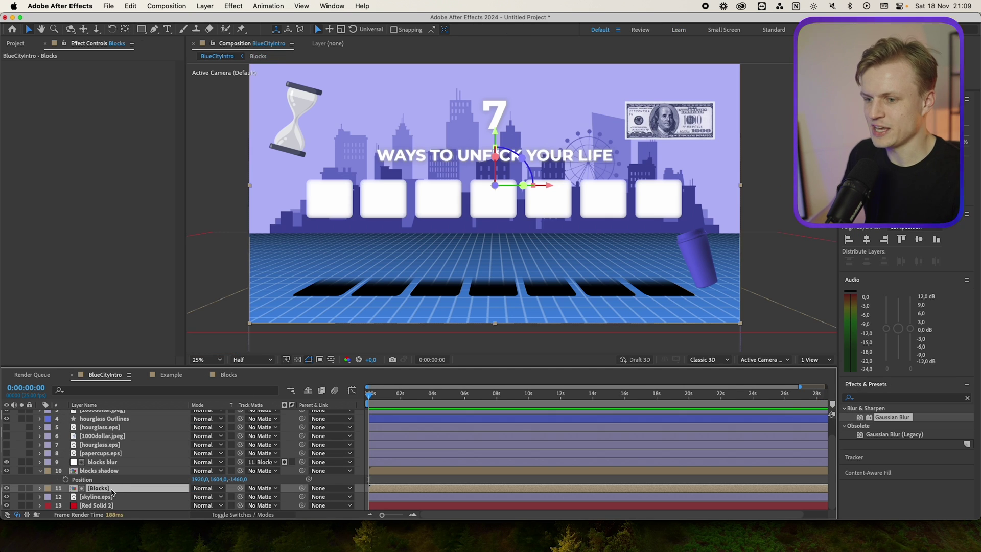
key("super+d")
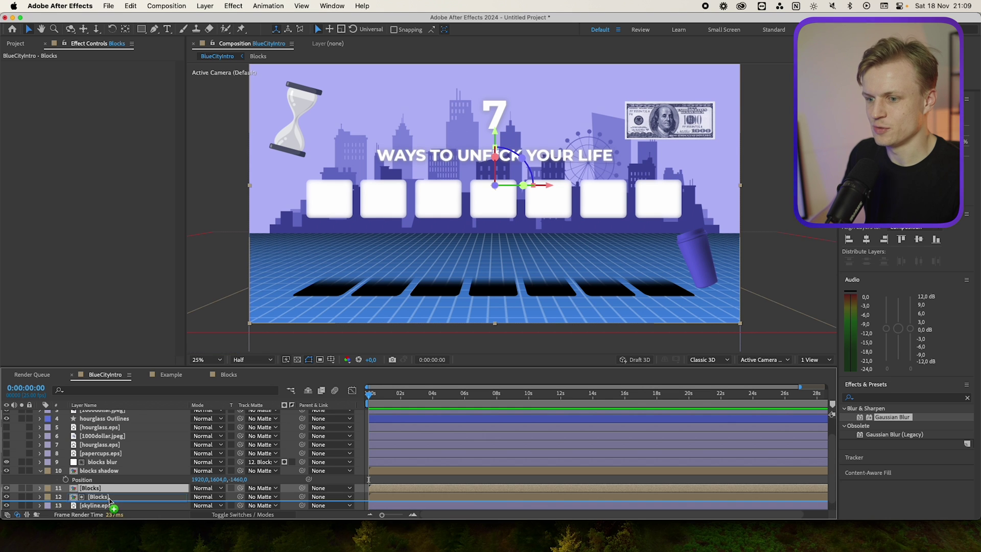
key("super+bracketleft")
left_click(107, 489)
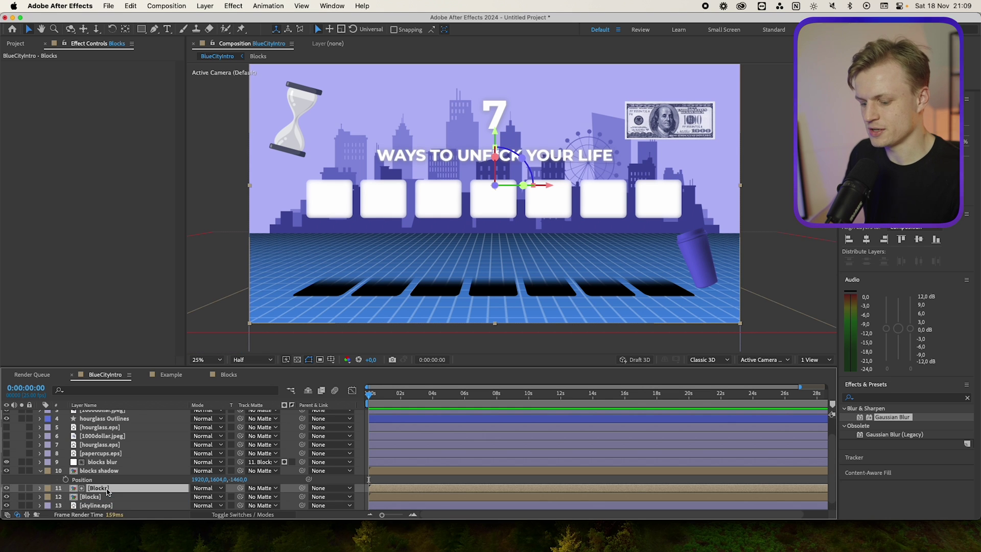
key("super+z")
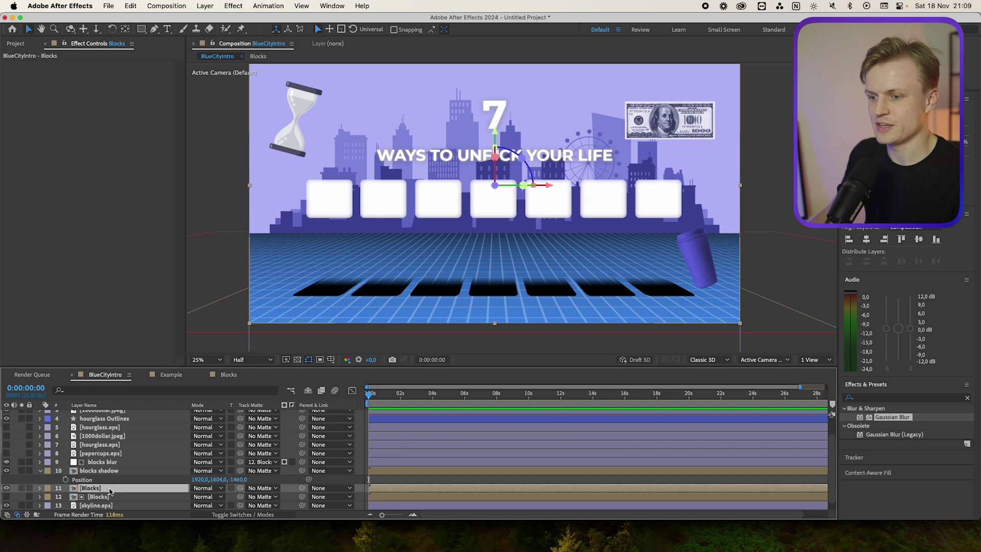
Set the opacity of the upper Blocks layer to 33% and of the blocks shadow layer to 34%.
key("t")
left_click_drag(197, 497, 163, 497)
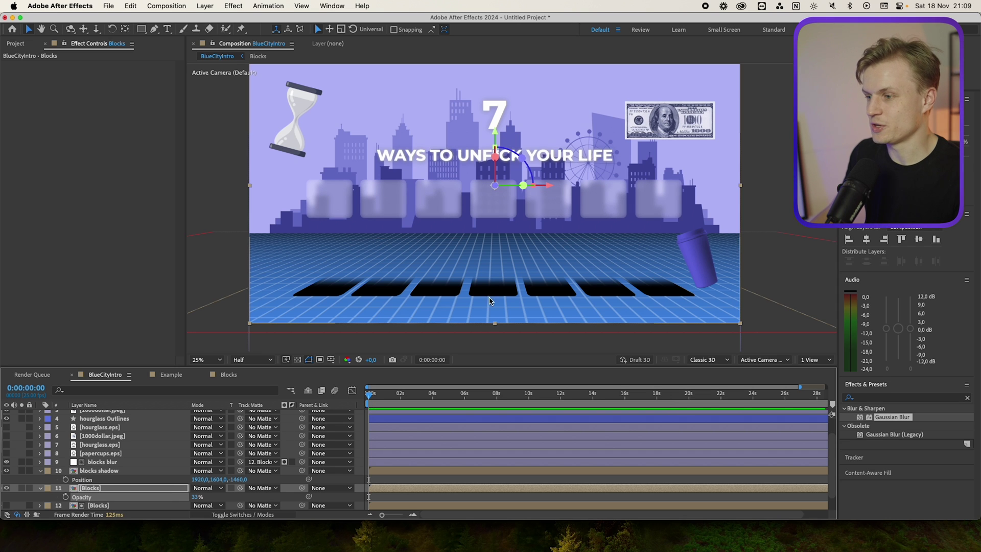
left_click(107, 472)
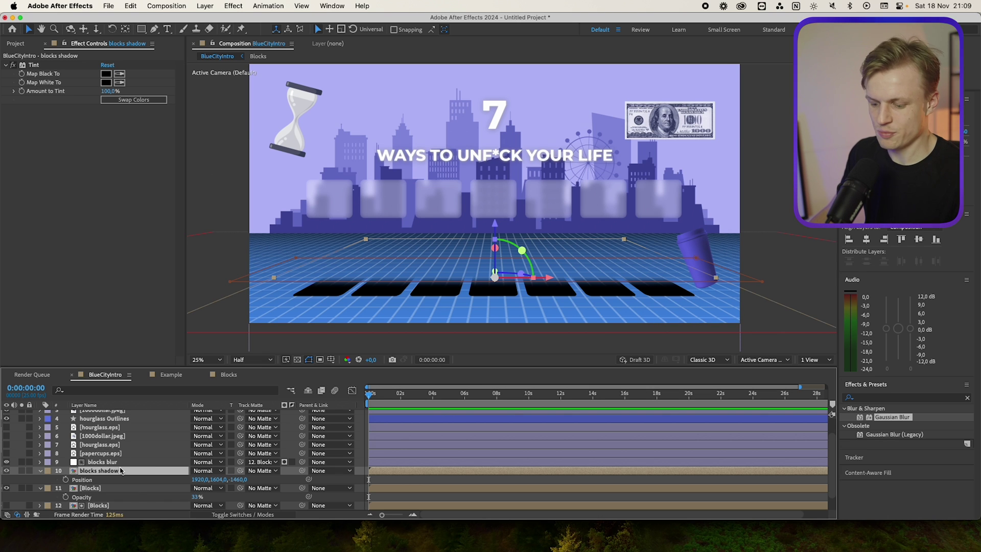
key("t")
left_click_drag(197, 480, 156, 475)
scroll(157, 475, "down", 2)
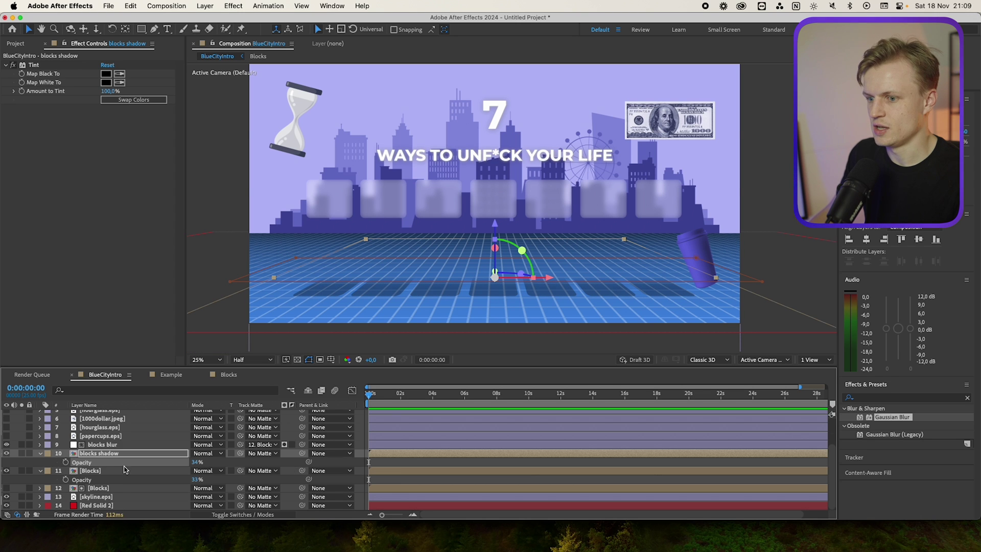
Reduce the blocks blur layer's blurriness to 46 and the upper Blocks layer's opacity to 17%.
left_click(153, 473)
left_click(107, 446)
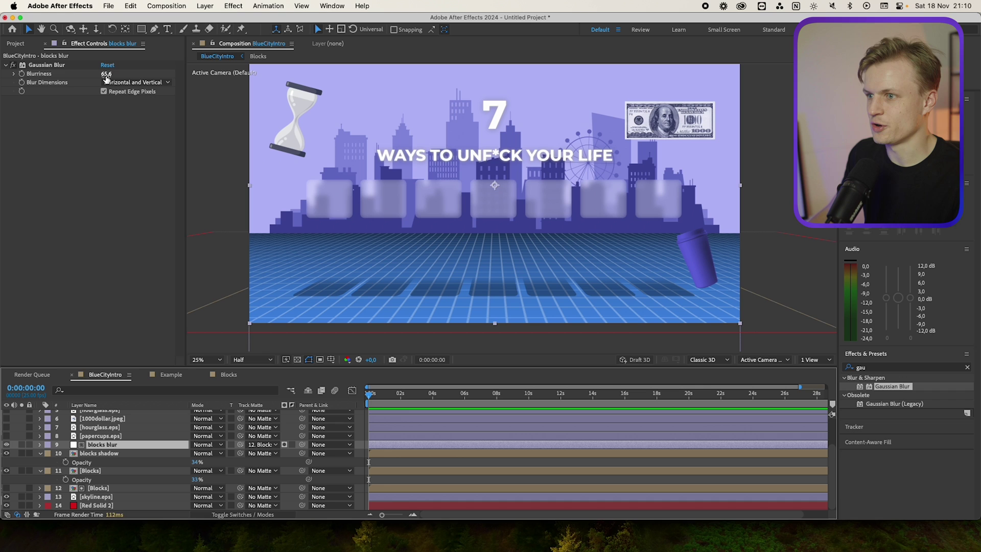
left_click_drag(107, 76, 21, 82)
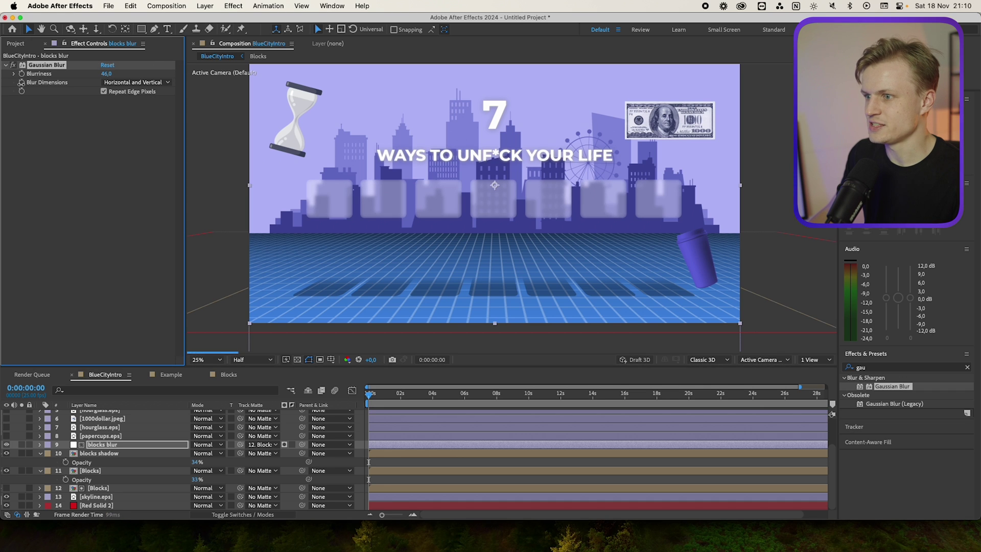
left_click_drag(196, 479, 164, 476)
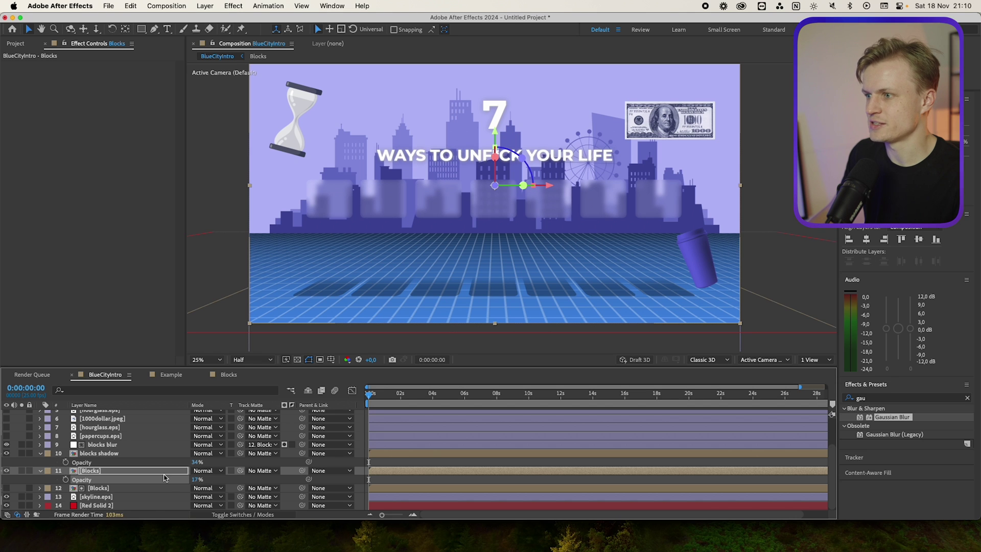
left_click(481, 327)
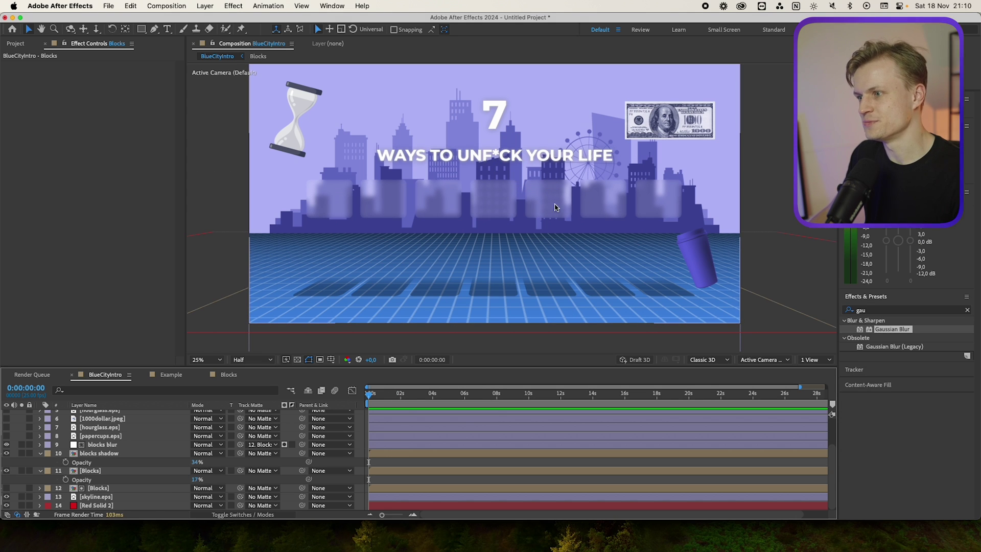
Keyframe the hourglass's Z rotation from 15° at the start so that it swings to -10.5° at 0:00:04:24.
left_click(307, 105)
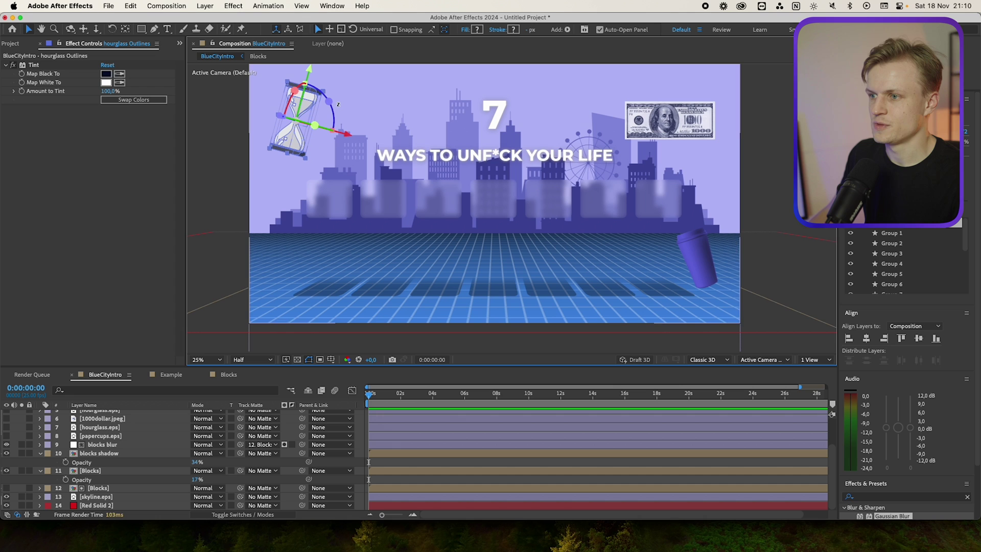
scroll(143, 442, "up", 4)
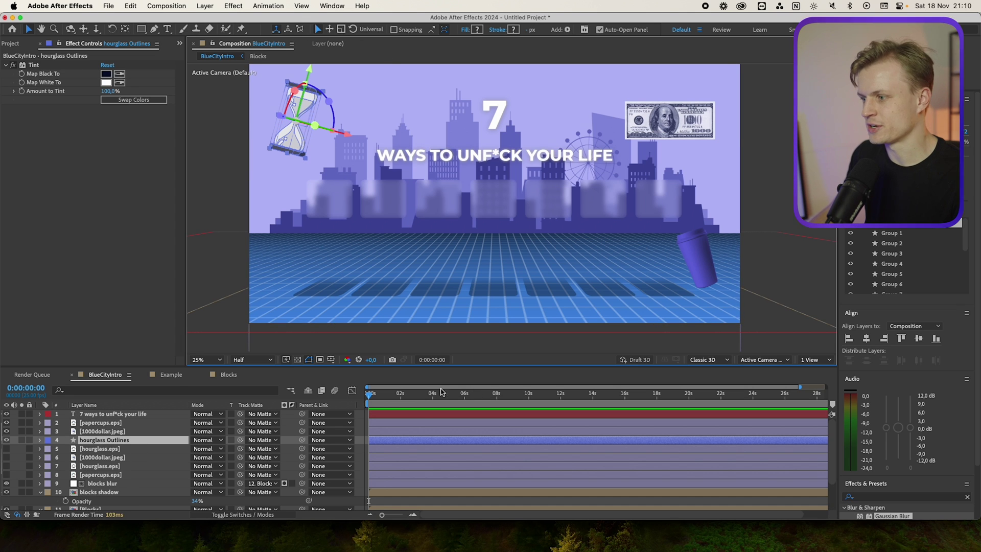
key("r")
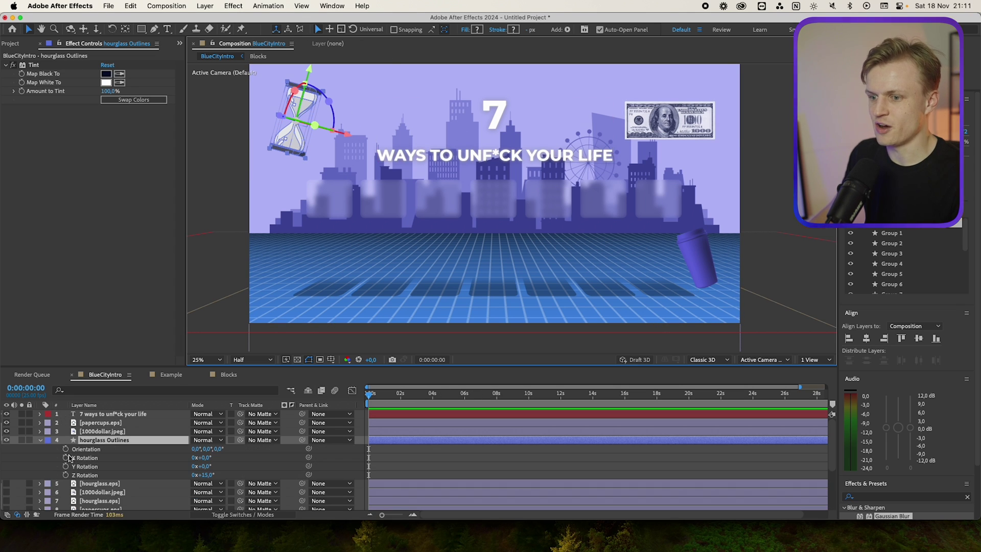
left_click(66, 475)
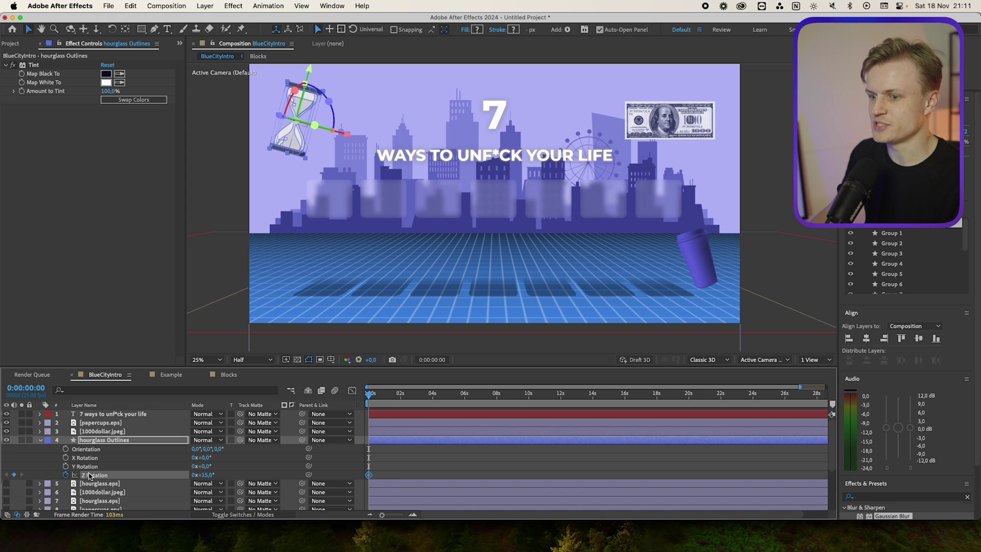
mouse_move(206, 475)
left_mouse_down()
mouse_move(220, 475)
mouse_move(188, 475)
left_mouse_up()
left_click(448, 396)
Apply the Wave Warp effect to the visible 1000dollar.jpeg layer.
left_click(698, 261)
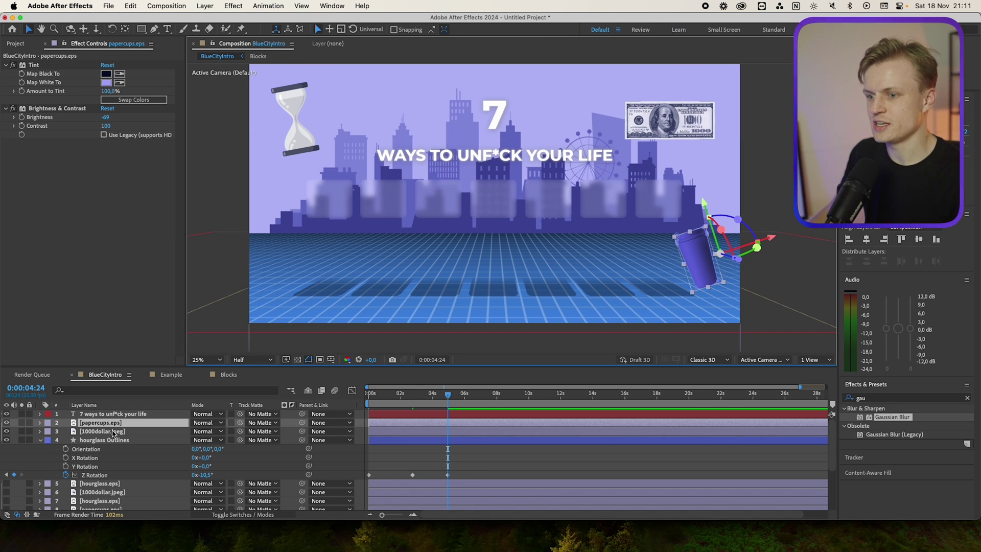
left_click(113, 432)
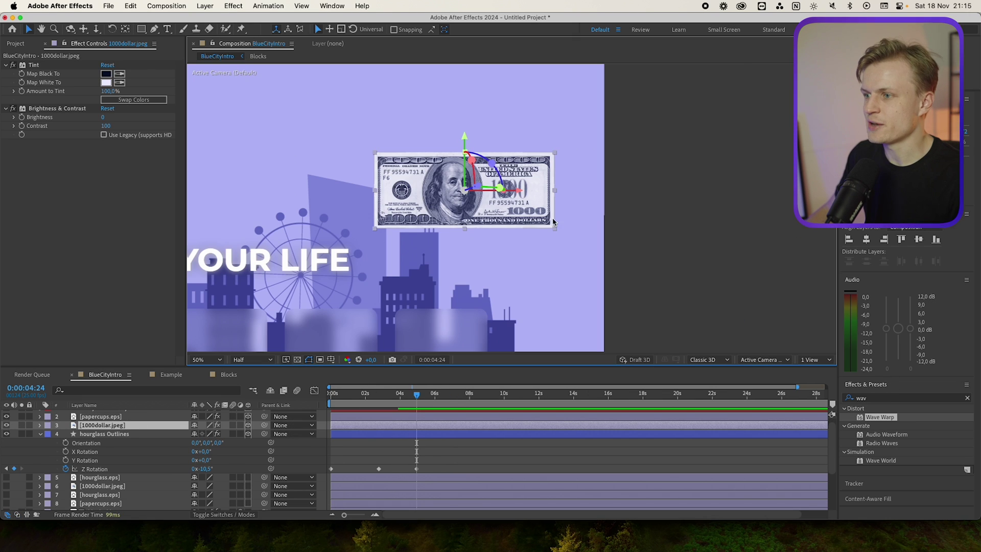
left_click_drag(891, 417, 105, 425)
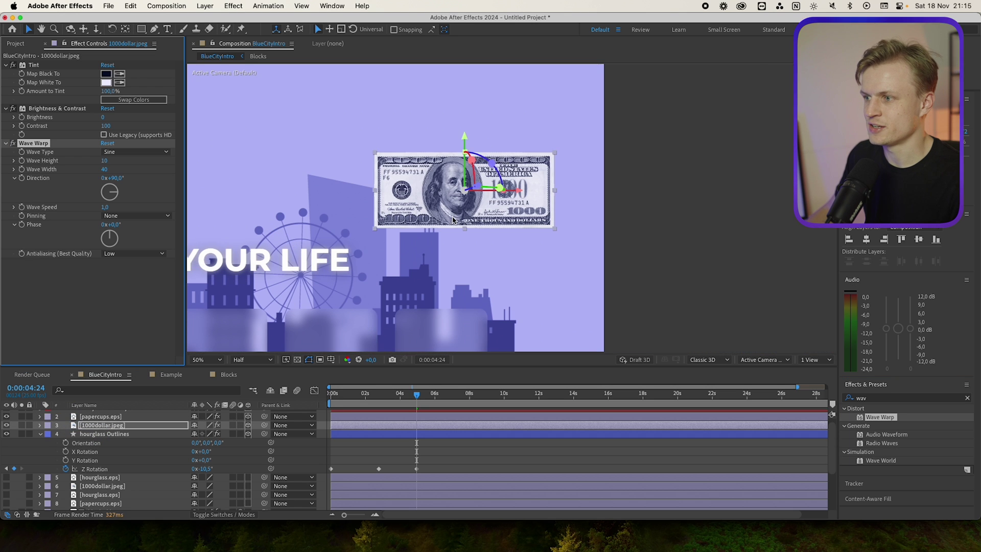
Set the dollar bill's Wave Warp to a wave height of 96 and a wave width of 1049.
scroll(450, 174, "up", 1)
left_click_drag(104, 169, 472, 160)
left_click_drag(298, 171, 269, 171)
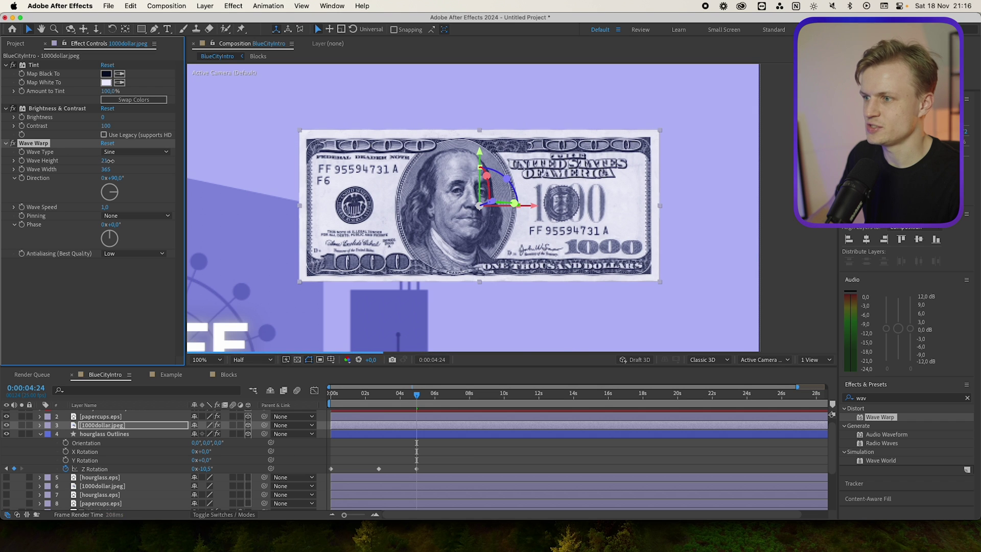
left_click_drag(105, 163, 432, 144)
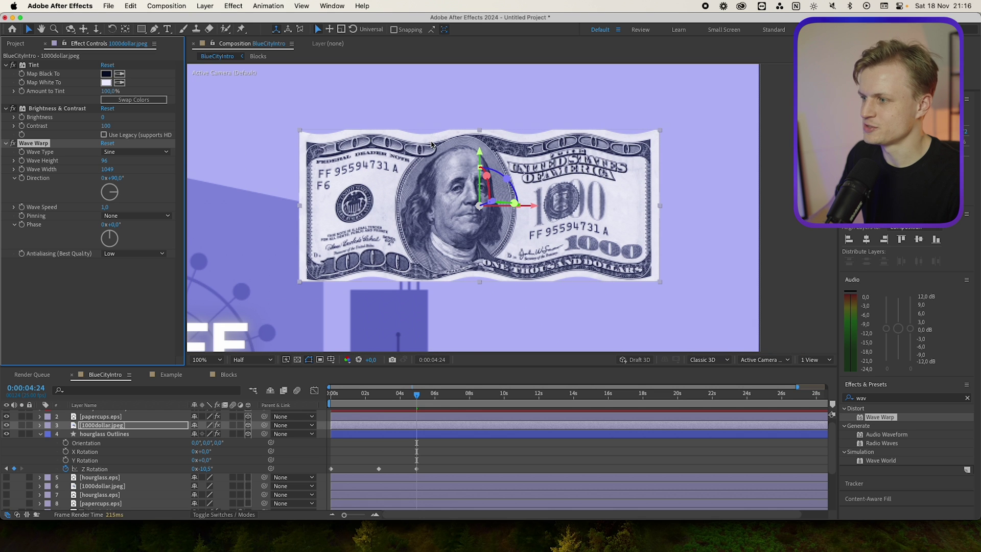
left_click(459, 456)
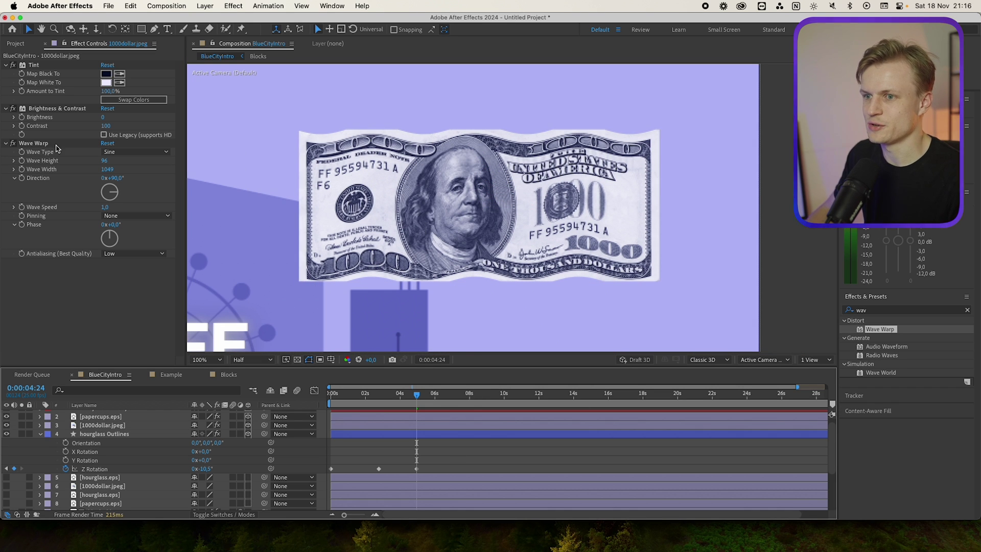
Remove Wave Warp from the visible 1000dollar.jpeg layer and pre-compose that layer, moving all attributes into the new composition.
left_click(33, 145)
key("Delete")
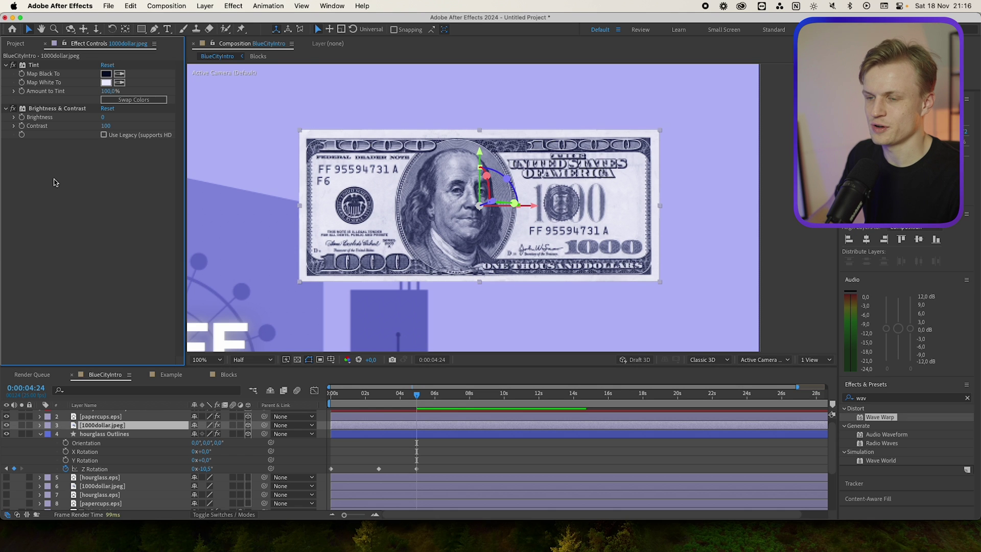
left_click(205, 6)
left_click(225, 344)
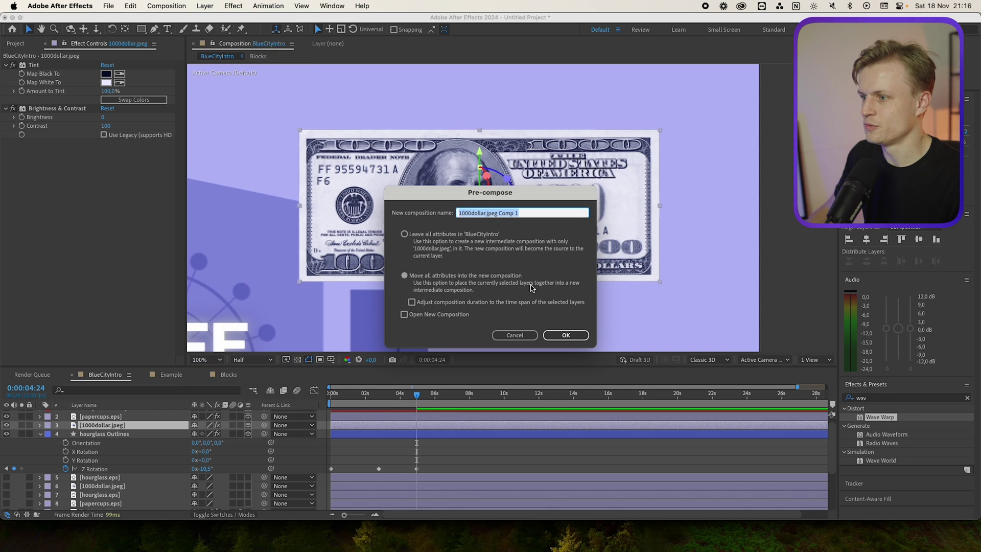
left_click(563, 335)
Paste Wave Warp onto the pre-composed dollar bill and set its wave height to 11 and wave width to 129.
key("super+v")
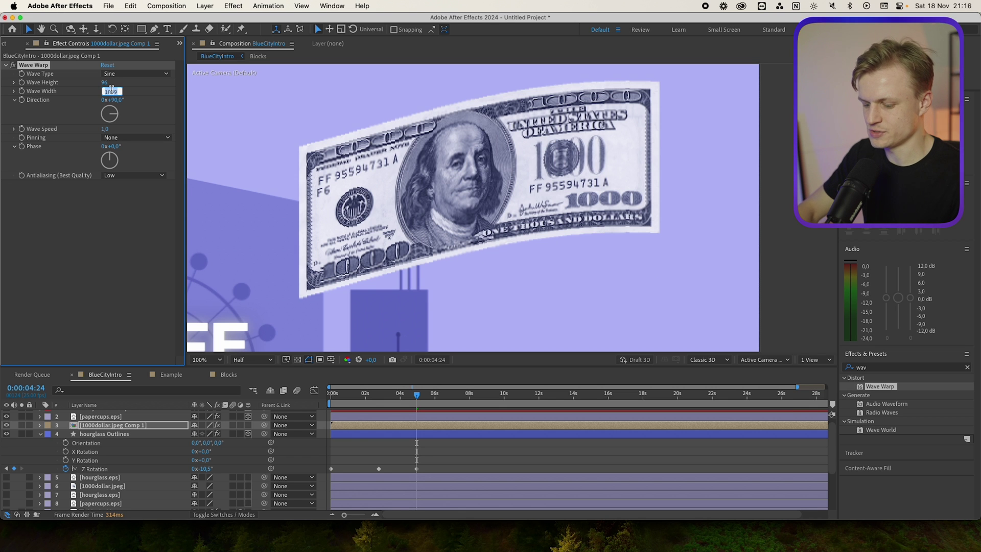
type("0")
key("Return")
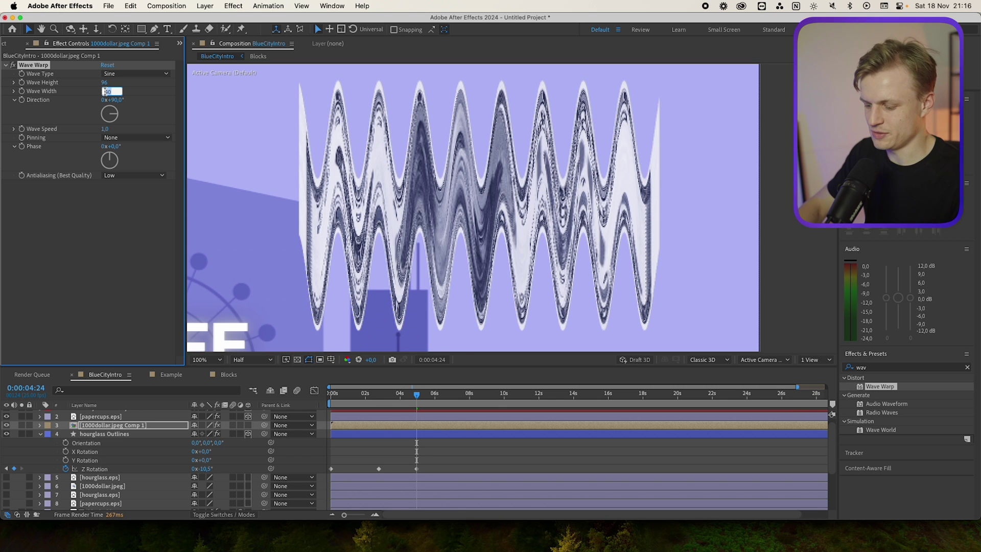
type("50")
key("Return")
left_click_drag(104, 83, 272, 94)
left_click_drag(272, 94, 516, 97)
left_click(122, 231)
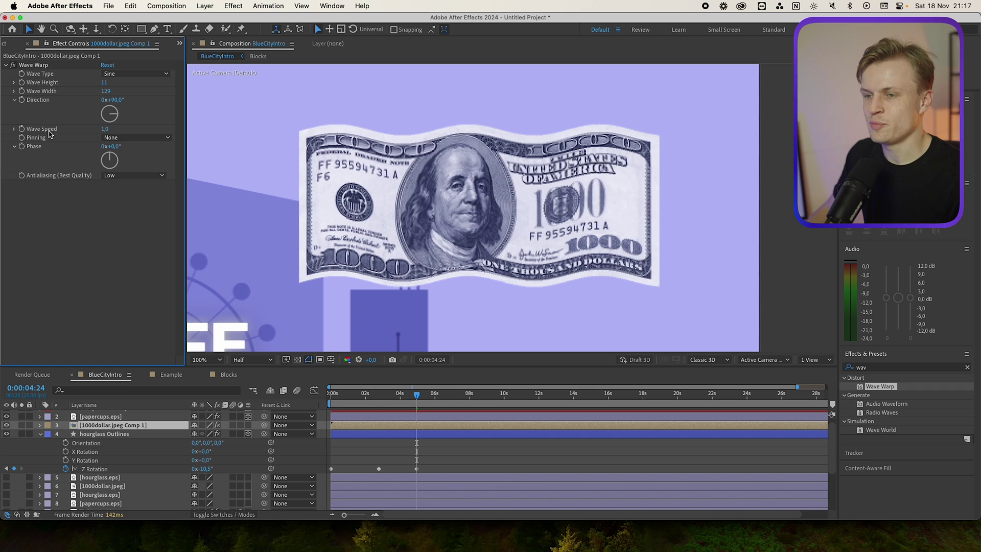
Drive the Wave Warp phase with the expression time*100 and scrub the timeline to check the waving bill.
left_click(22, 146, "alt")
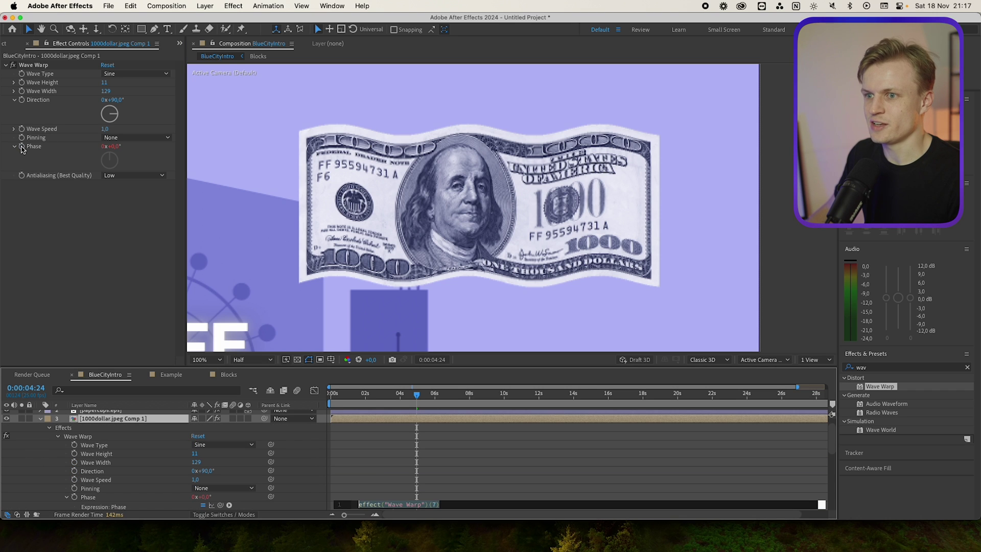
type("time")
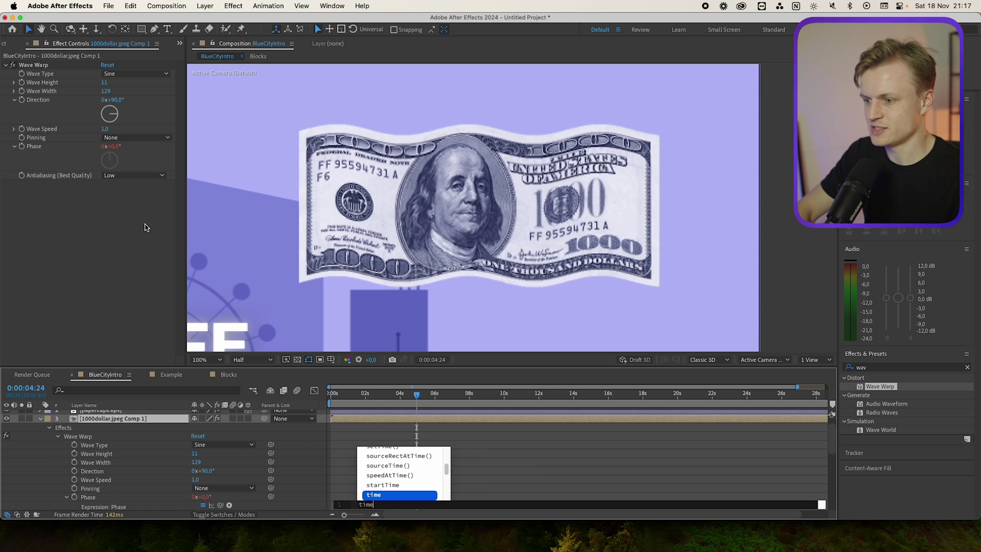
type("*")
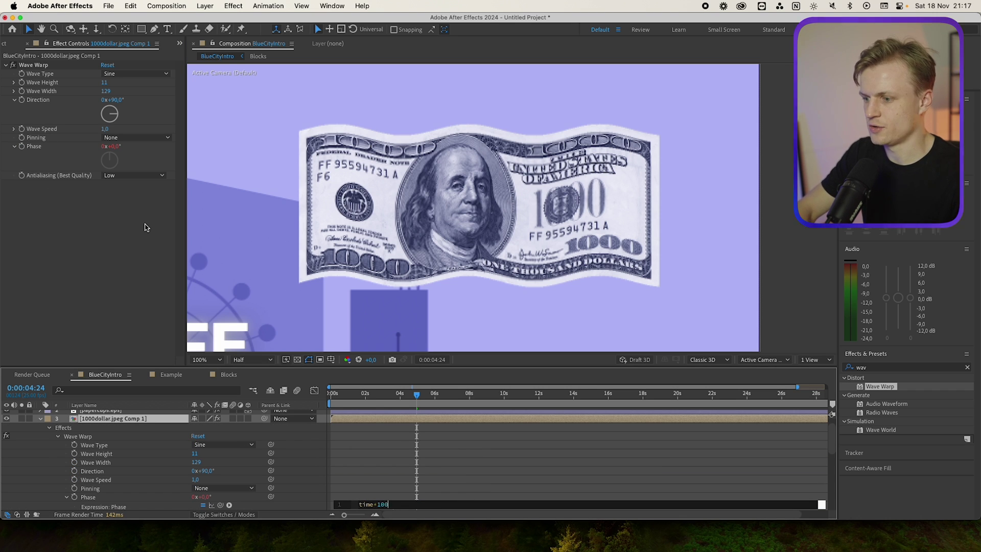
left_click_drag(342, 397, 441, 405)
Apply the Slide Up By Word animation preset to the title text layer and expand its text properties.
scroll(518, 245, "down", 2)
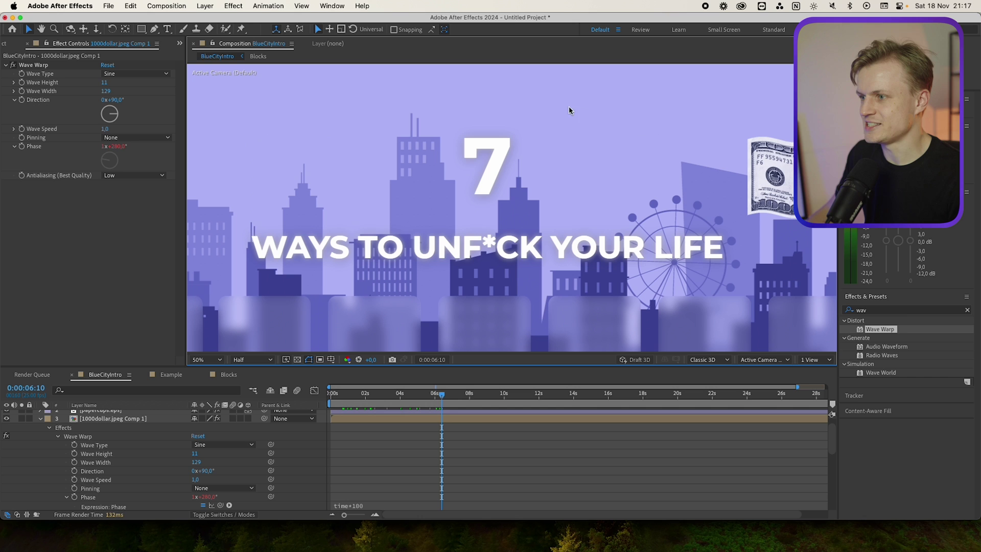
left_click(504, 169)
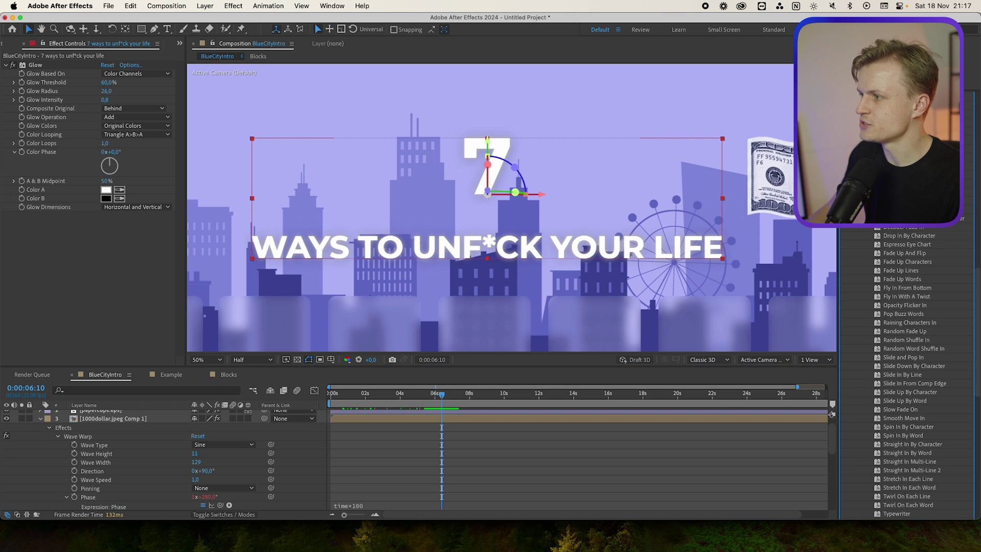
scroll(906, 388, "up", 5)
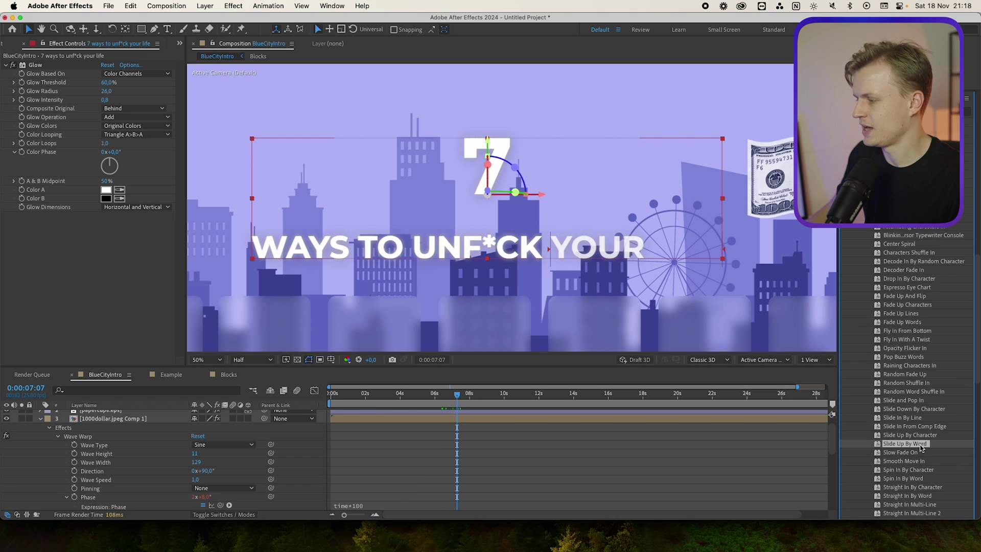
left_click_drag(922, 446, 505, 434)
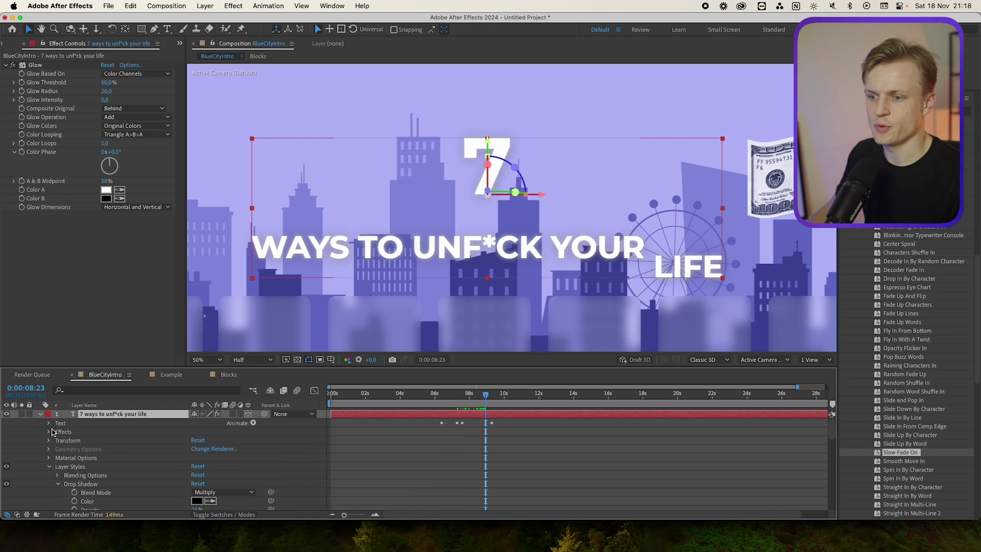
left_click(49, 423)
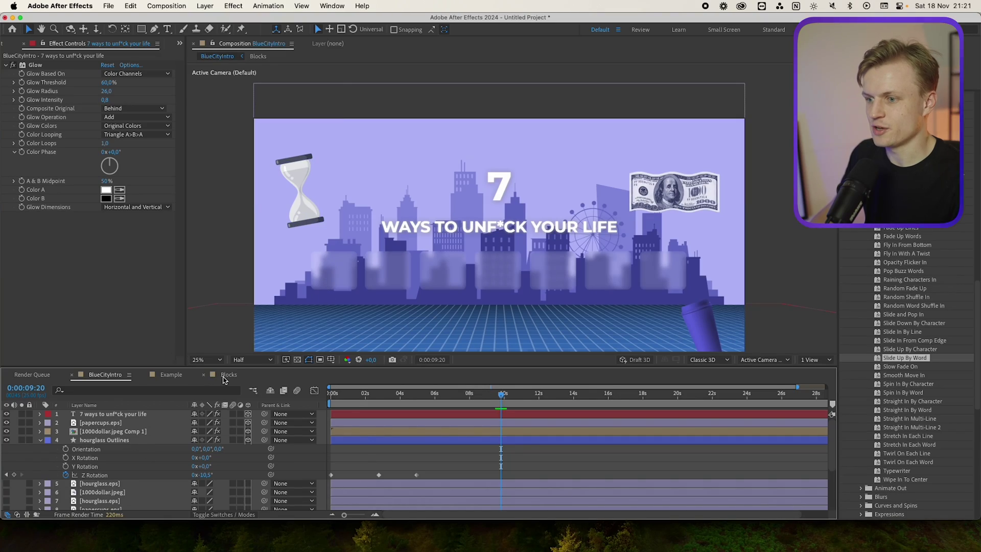
In the Blocks composition, keyframe Shape Layer 7's rectangle scale from 0% width at the start to full width at about one second.
left_click(224, 376)
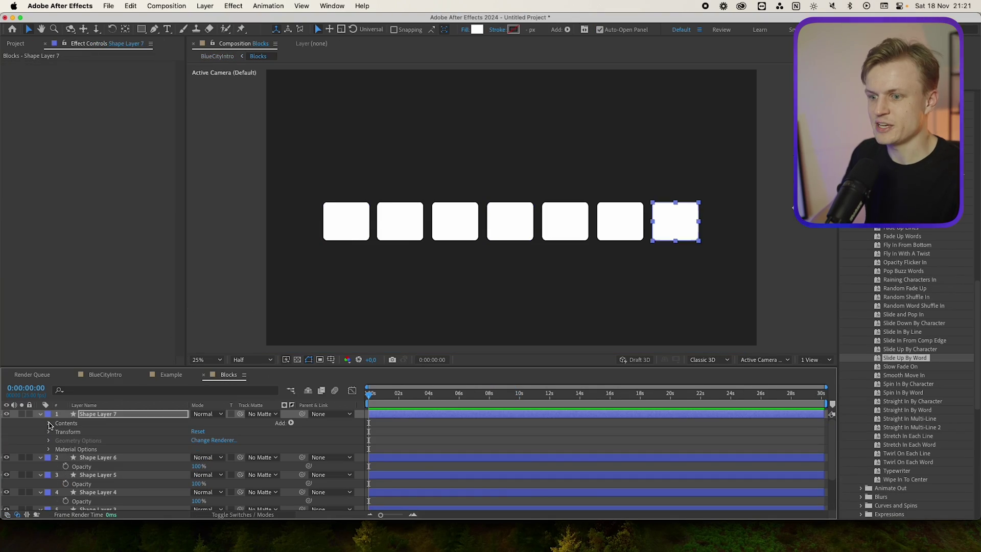
left_click(49, 424)
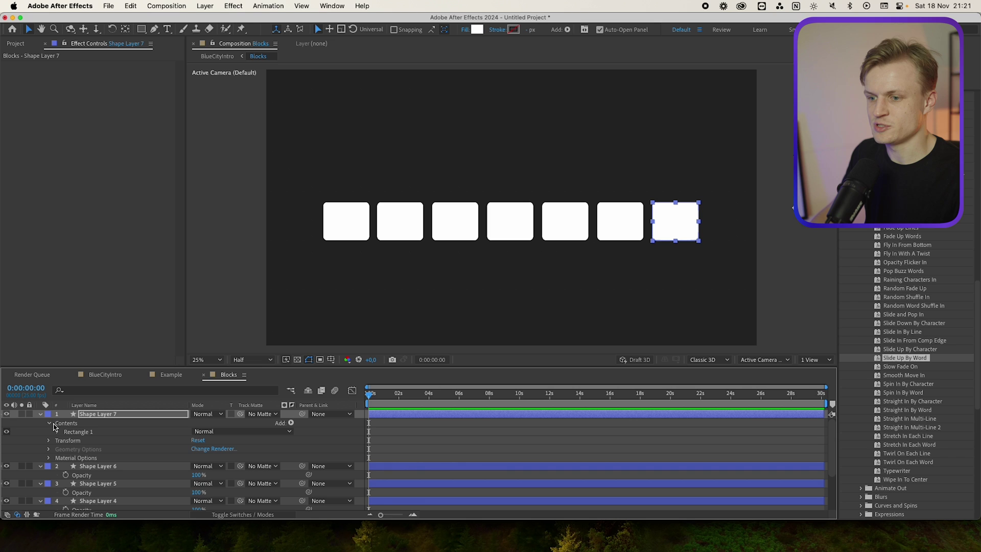
left_click(57, 432)
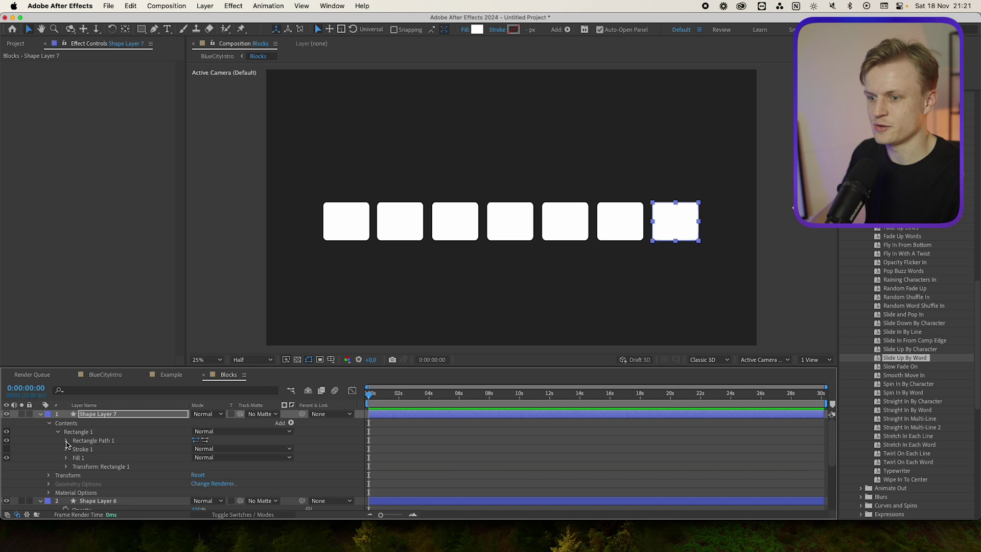
left_click(66, 466)
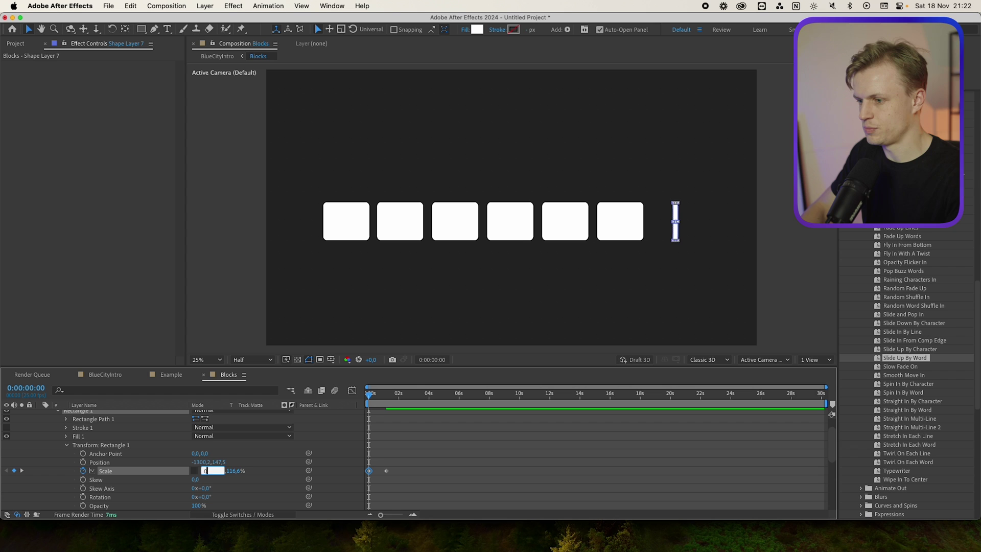
Apply Easy Ease to the second scale keyframe of Shape Layer 7's rectangle.
left_click_drag(404, 461, 383, 487)
right_click(386, 471)
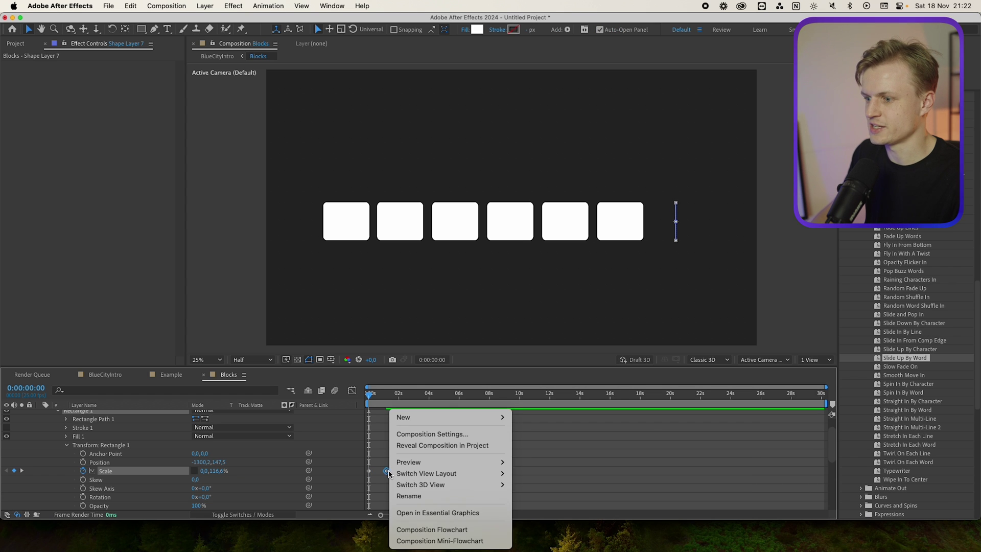
mouse_move(445, 540)
left_click(513, 474)
Paste the eased scale animation onto the rectangle transform of Shape Layer 6.
scroll(139, 445, "down", 5)
left_click(138, 445)
scroll(132, 445, "up", 2)
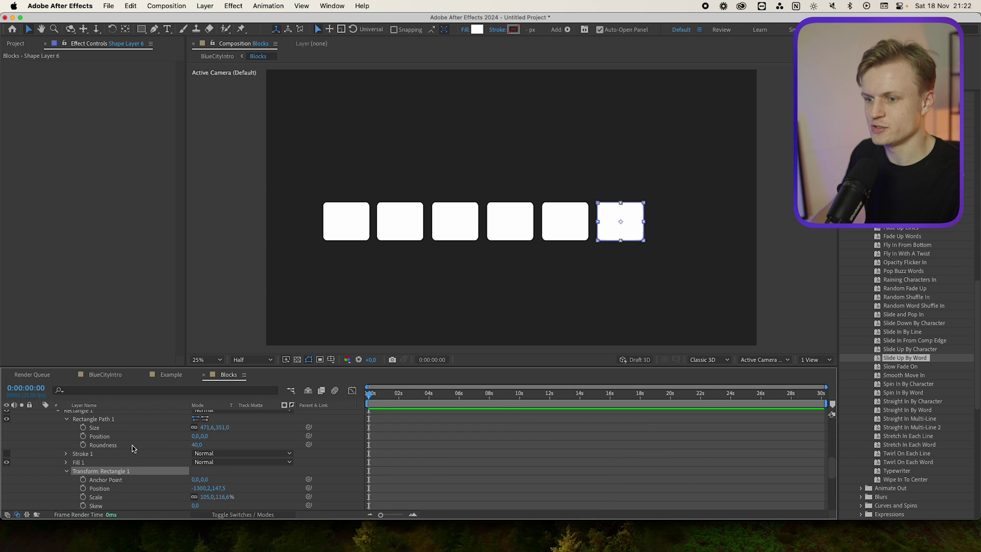
key("super+v")
scroll(399, 465, "down", 4)
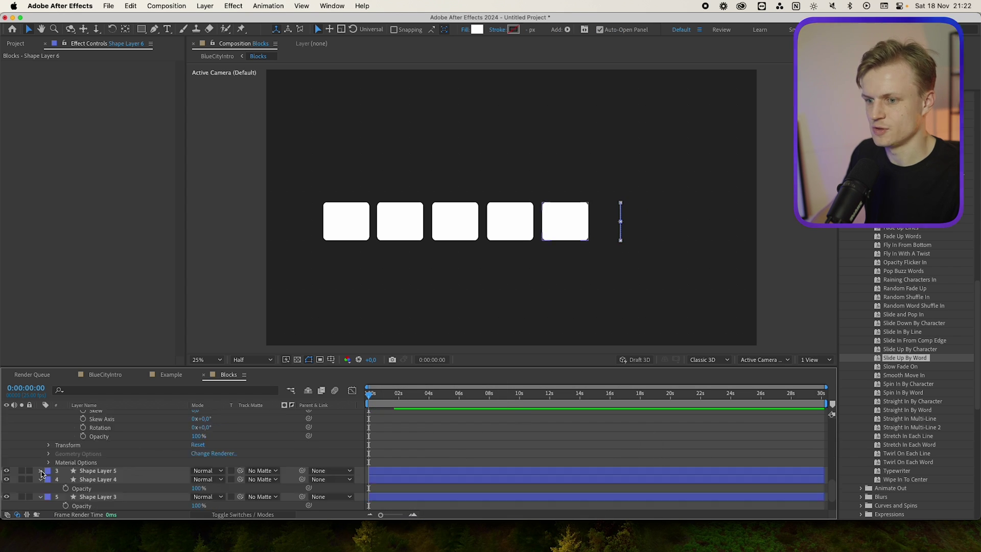
left_click(40, 473)
scroll(85, 478, "down", 3)
scroll(428, 425, "up", 10)
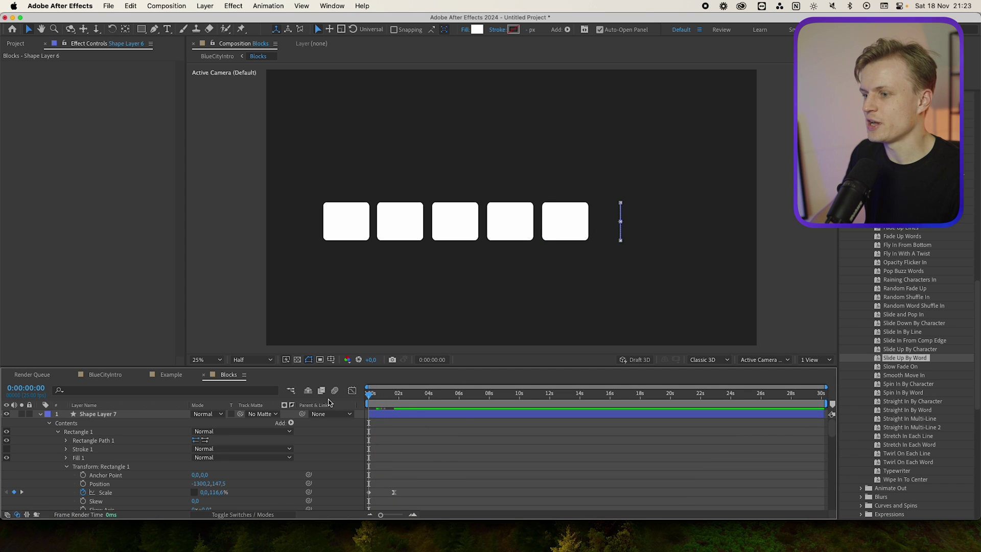
Delay Shape Layer 7 by about half a second and check the staggered blocks and their shadows in BlueCityIntro.
mouse_move(371, 392)
left_mouse_down()
mouse_move(388, 395)
mouse_move(374, 399)
left_mouse_up()
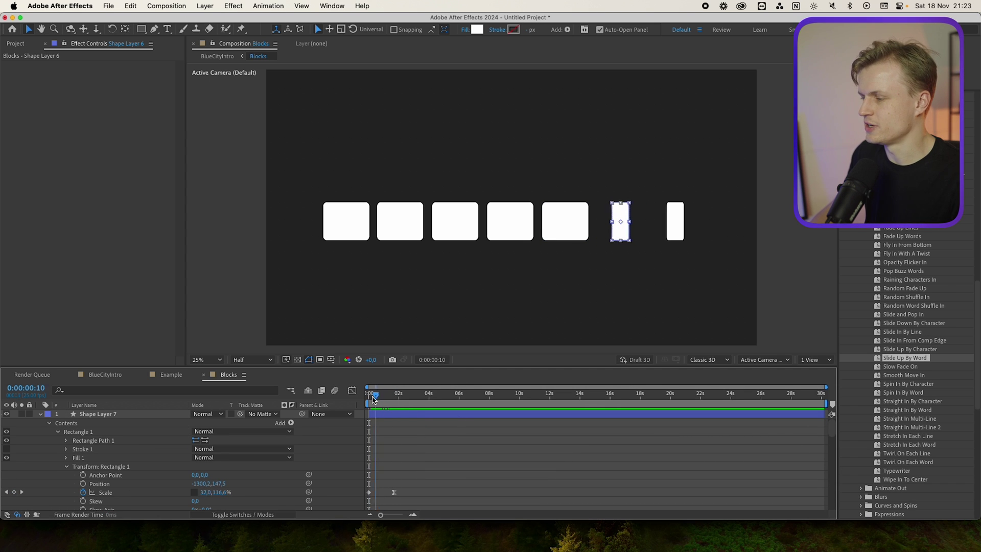
left_click(388, 416)
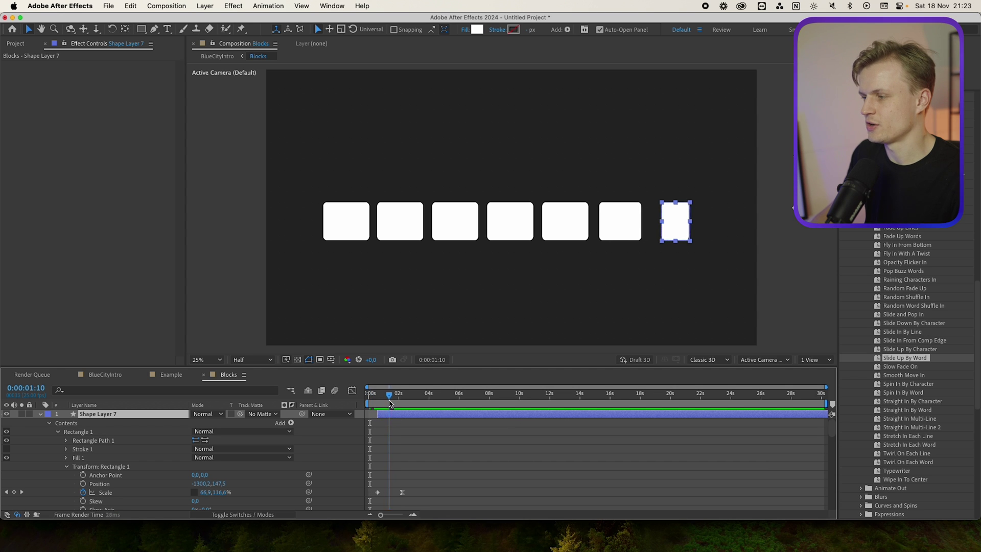
left_click_drag(390, 403, 376, 398)
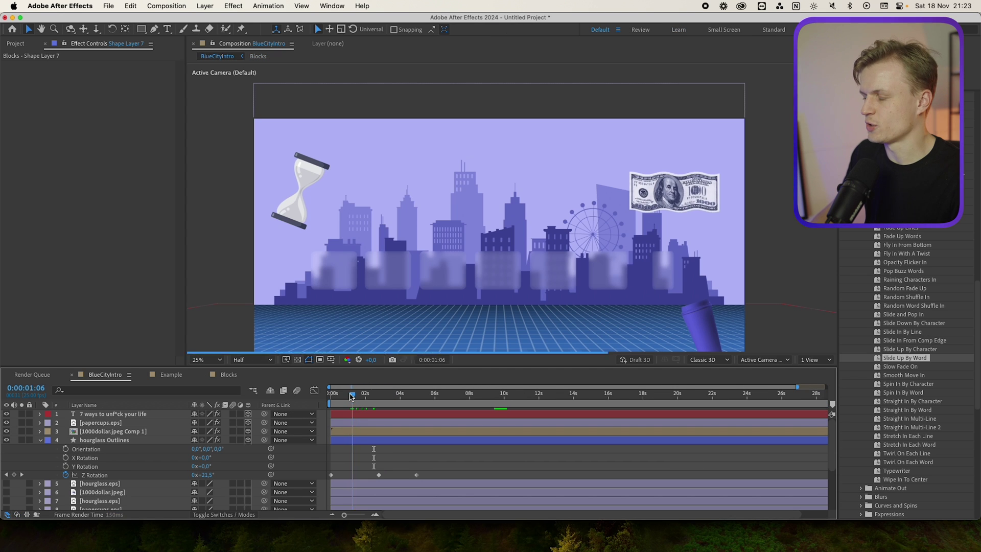
left_click_drag(350, 397, 355, 396)
key("space")
left_click_drag(602, 255, 557, 200)
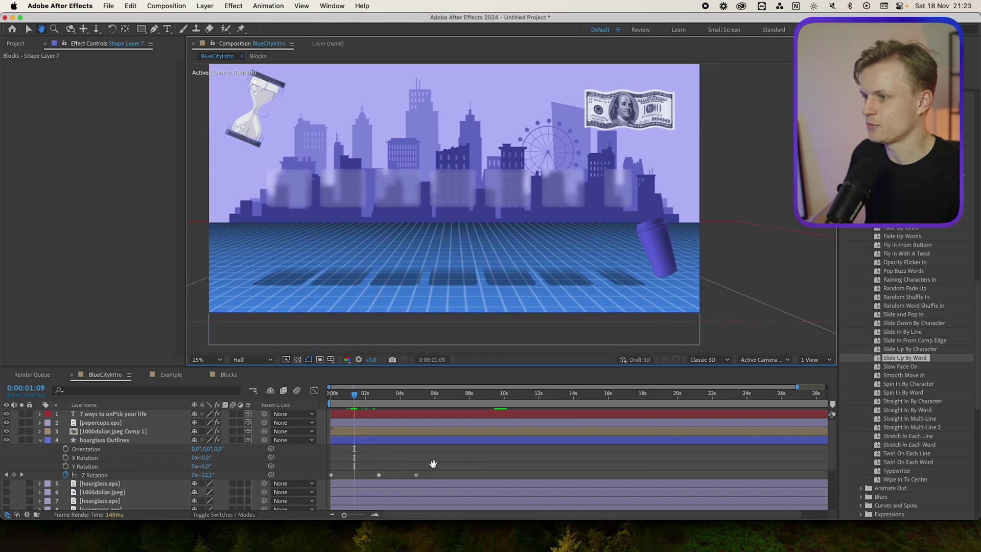
left_click(370, 396)
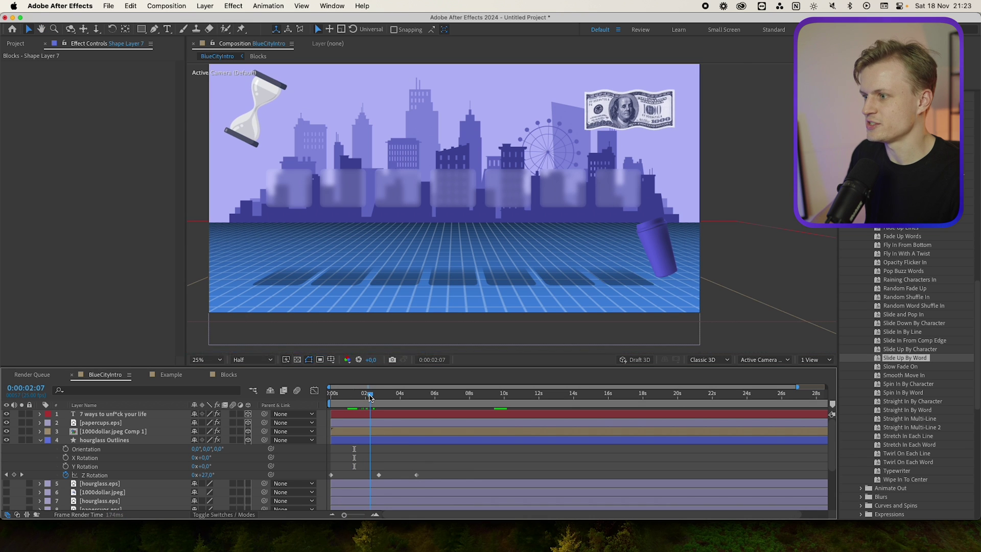
left_click_drag(371, 397, 378, 397)
Add a new camera with the default settings to BlueCityIntro.
left_click(205, 6)
mouse_move(210, 23)
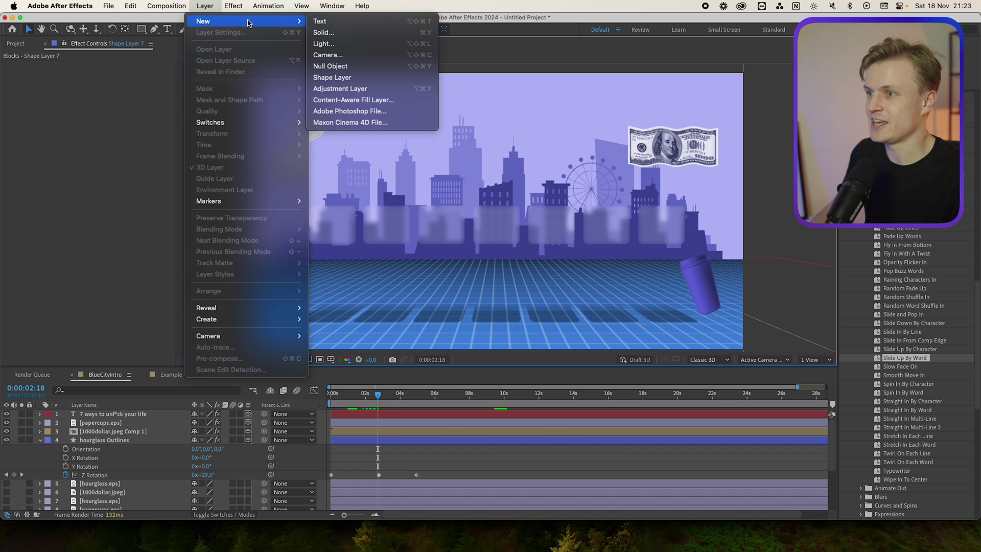
left_click(325, 55)
key("Return")
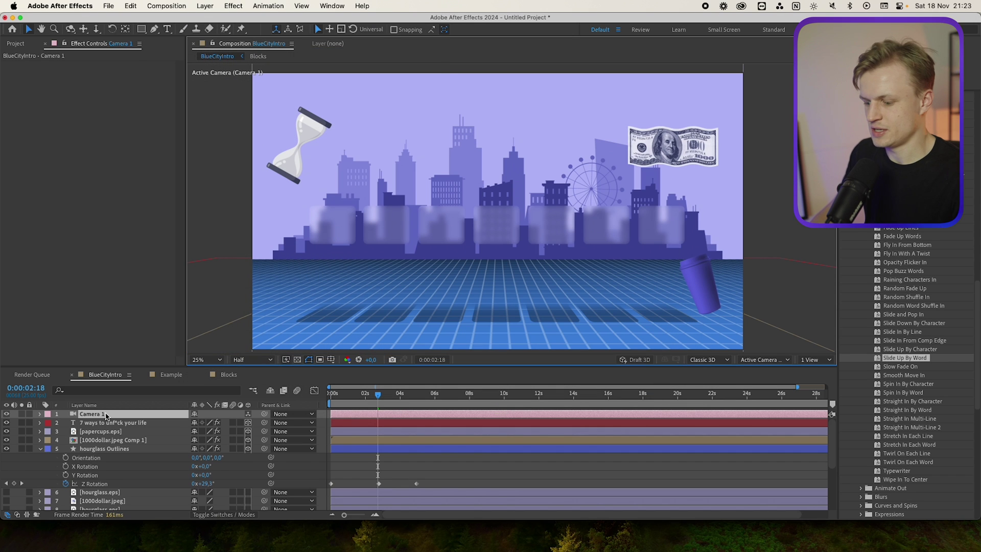
Keyframe the camera's position from a closer start so that it pulls back to 1920, 1080, -5333.3 at about three seconds.
key("p")
key("Home")
key("alt+shift+p")
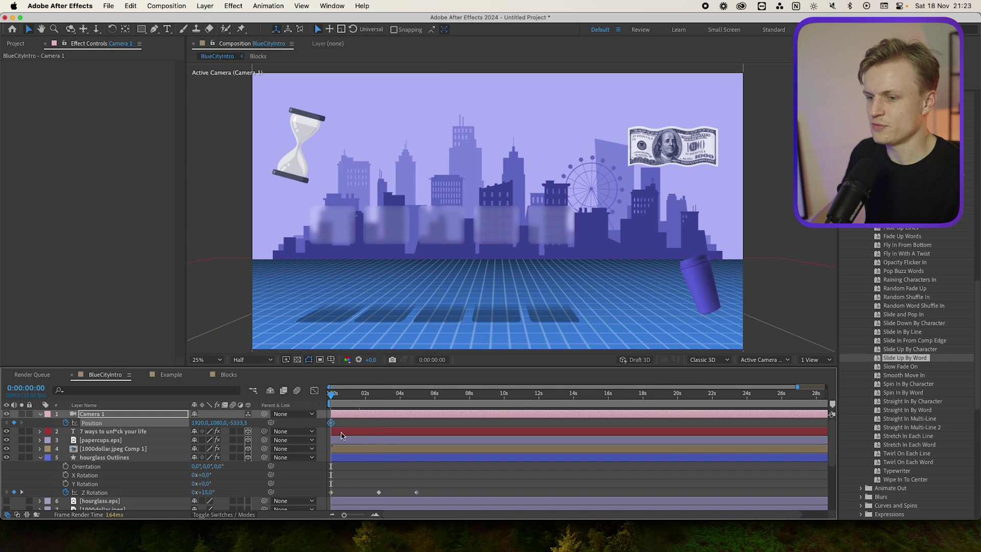
left_click(363, 425)
left_click_drag(331, 423, 383, 423)
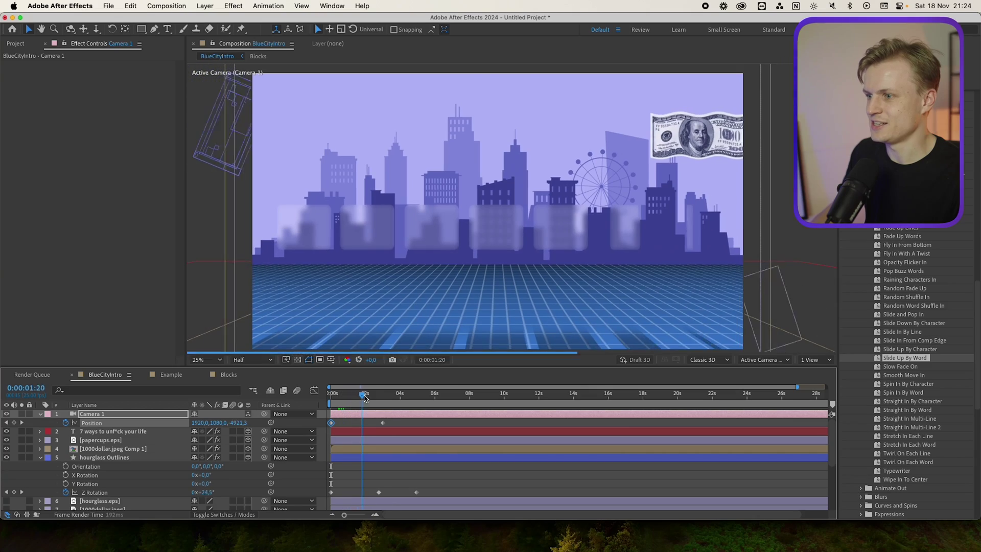
Preview the camera pull-back and ease its final position keyframe at about three seconds.
left_click_drag(339, 395, 390, 400)
right_click(382, 423)
mouse_move(447, 535)
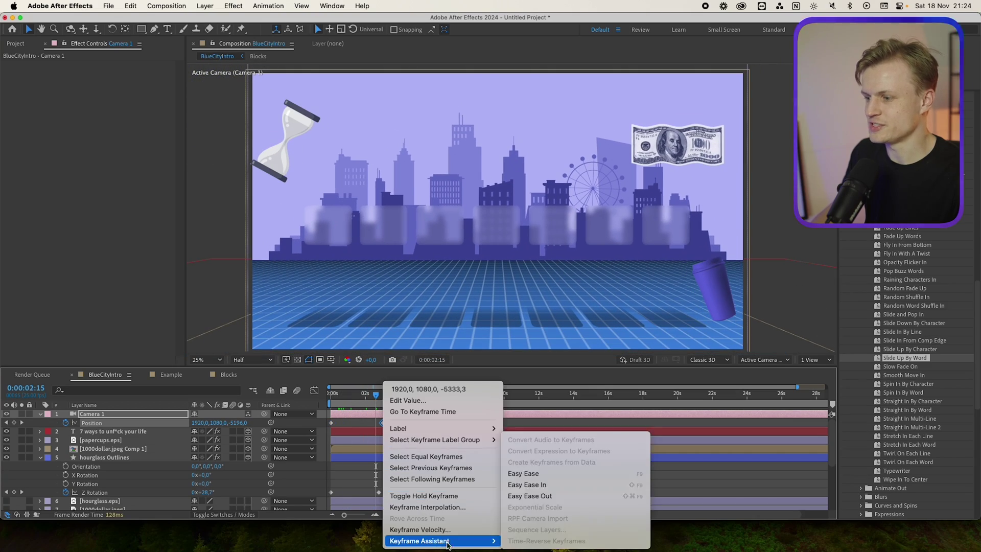